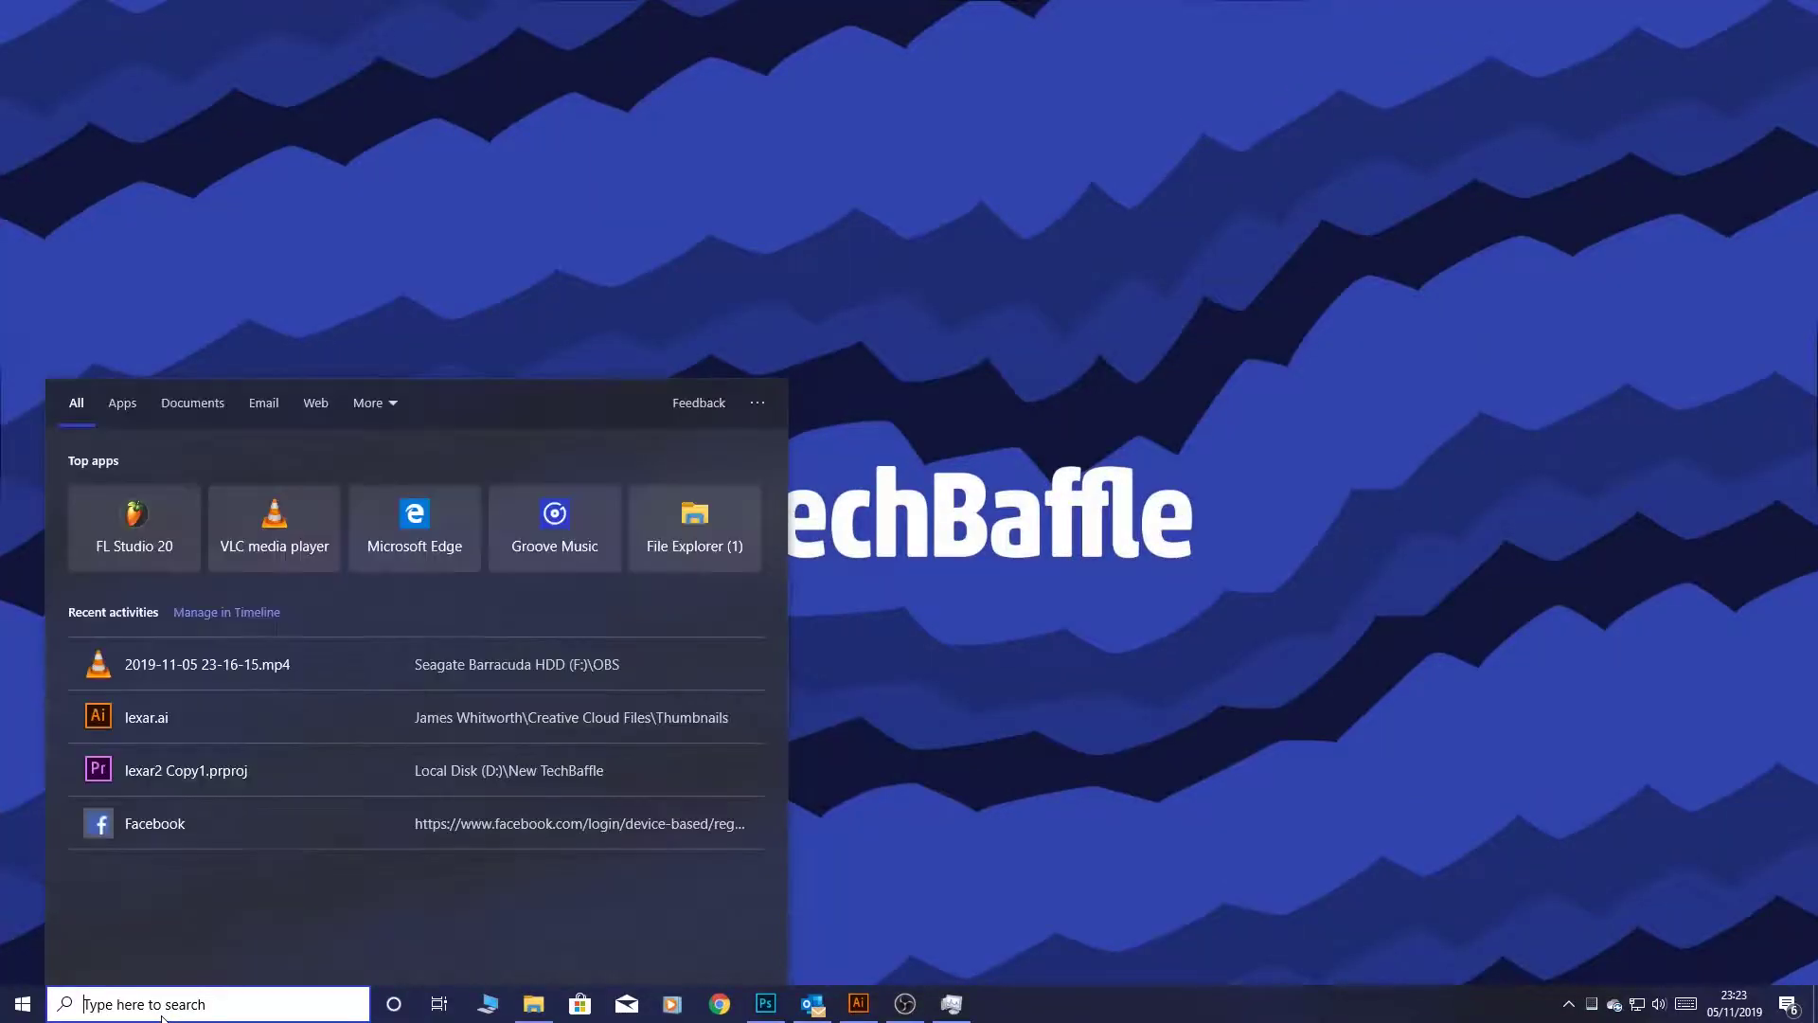
Step: Search Windows for 'mini' to find MiniTool Partition Wizard
text(mini)
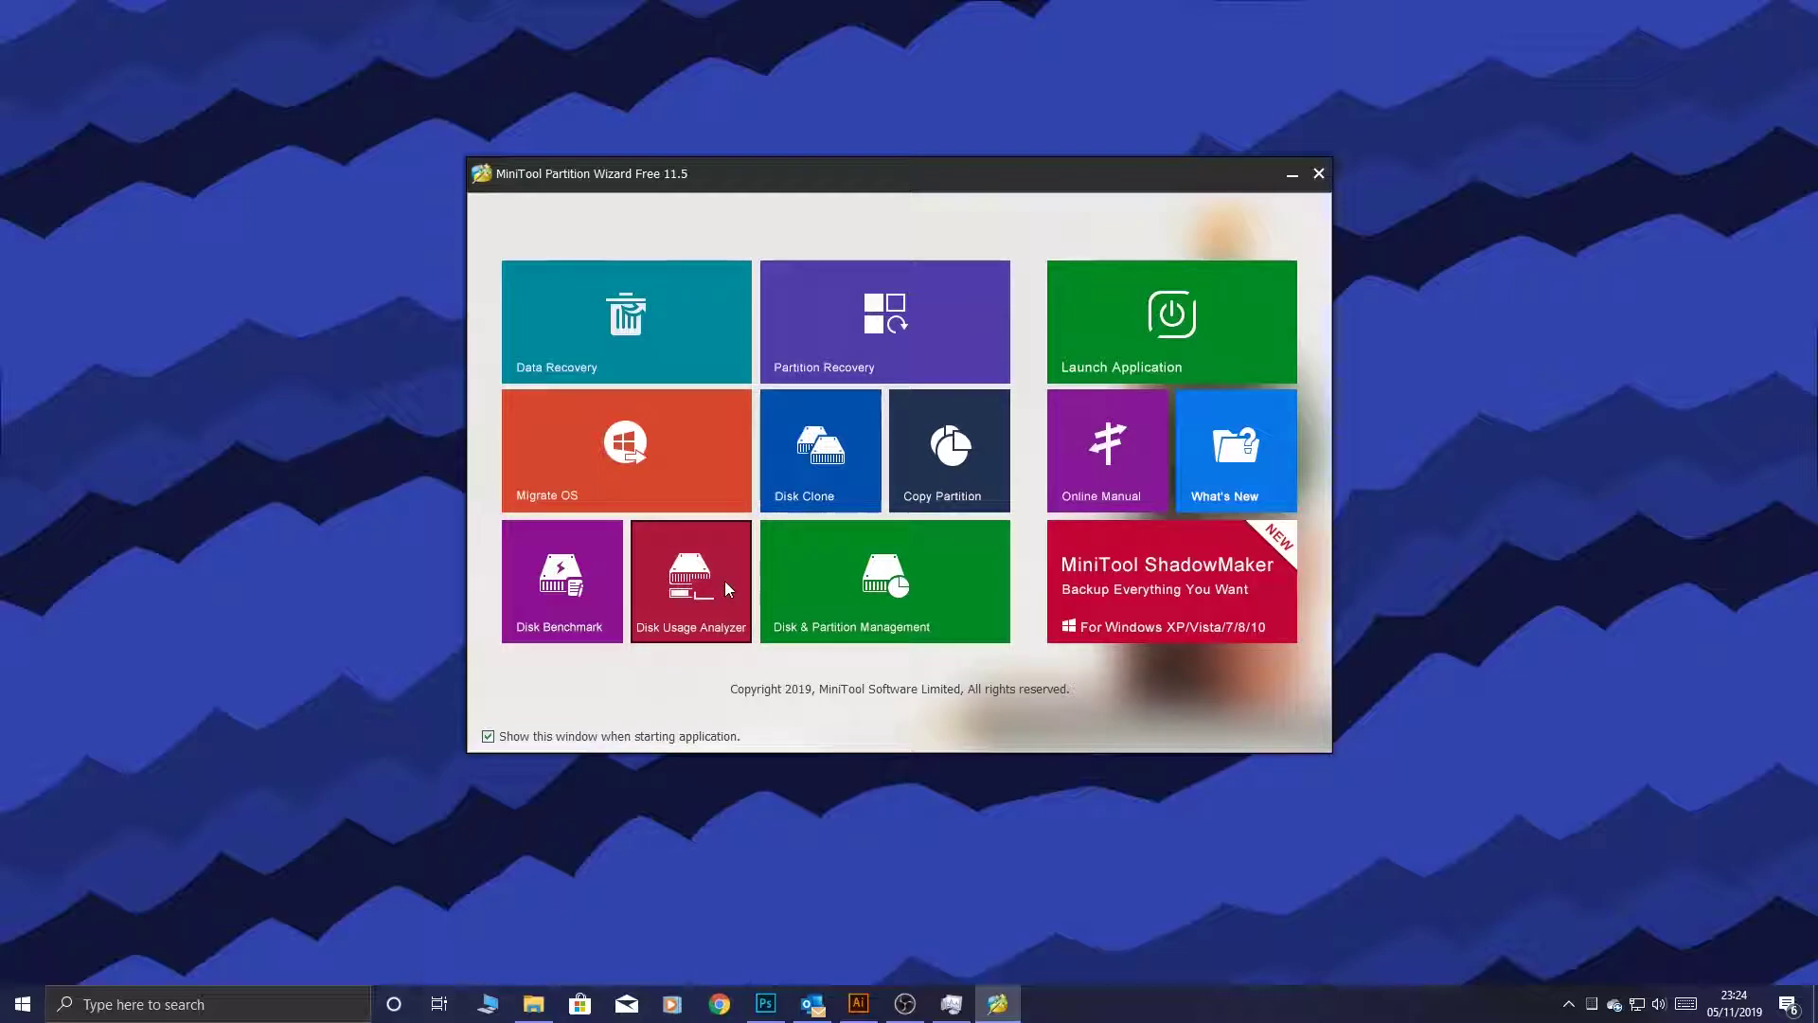
Step: Close the front window with Alt+F4 to get to the disk usage analyzer
key(alt+F4)
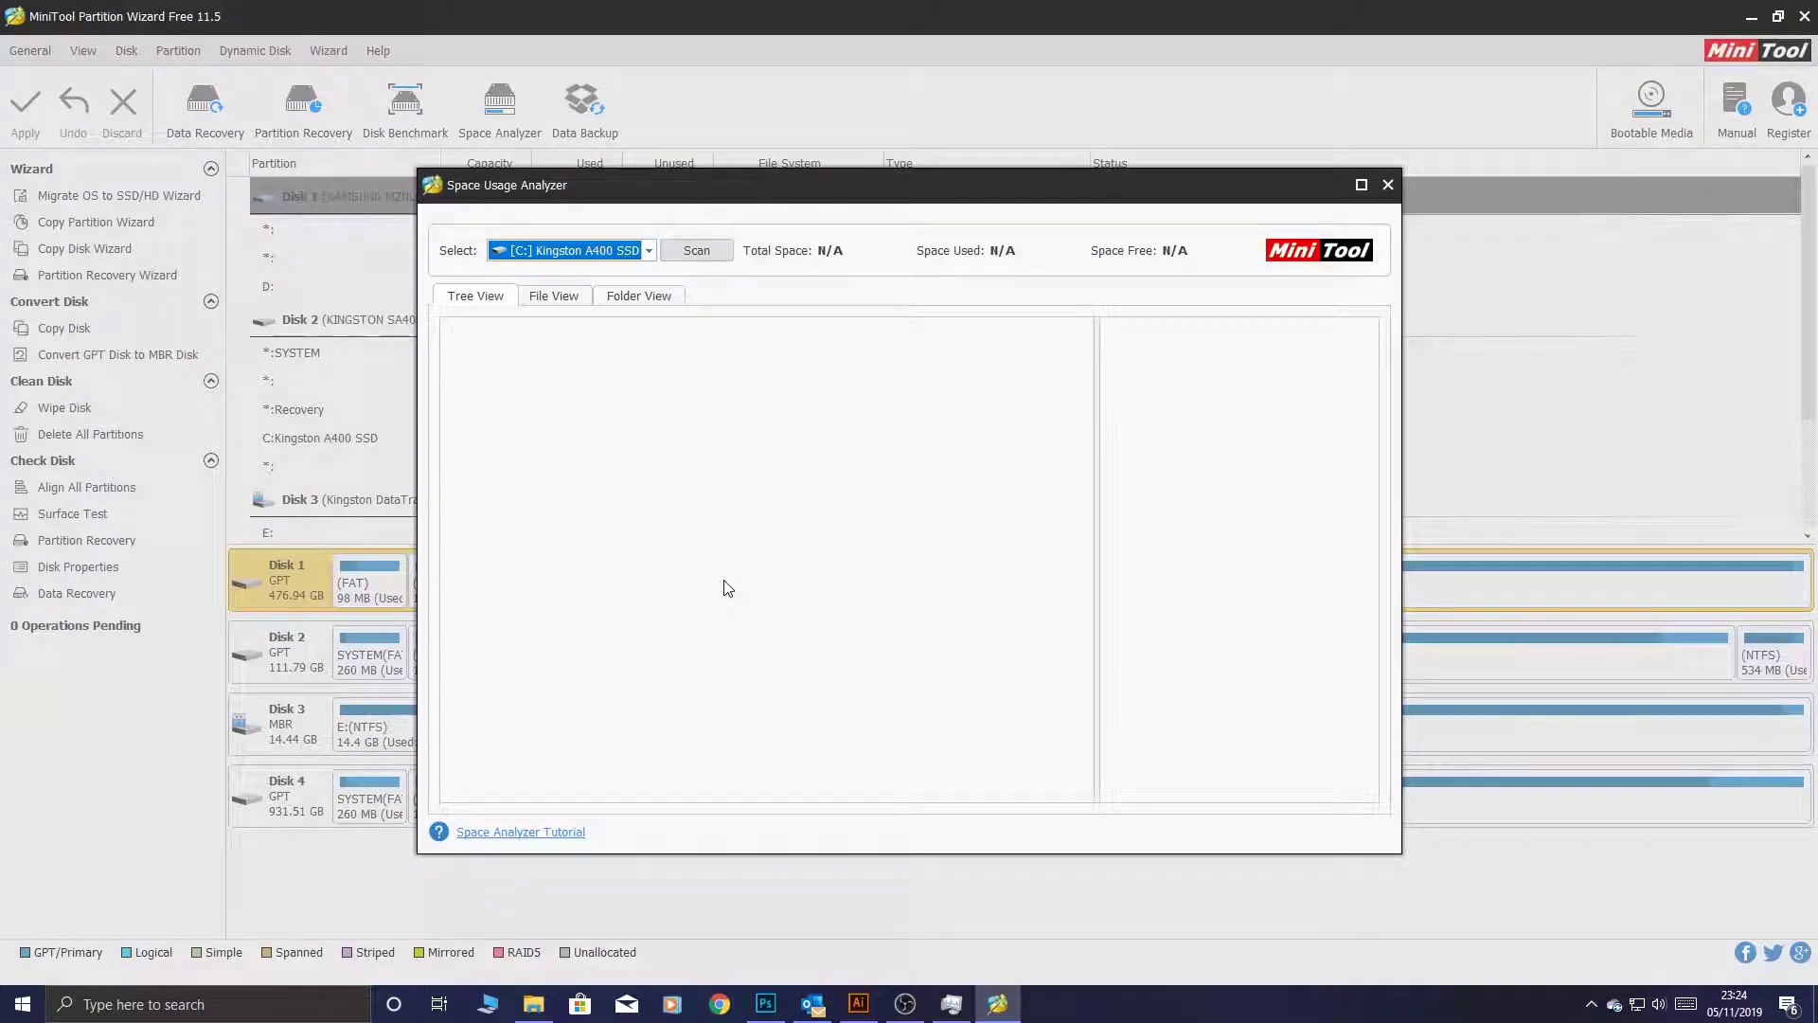
Step: Pick drive D: from the analyzer's drive list so it gets scanned
click(638, 254)
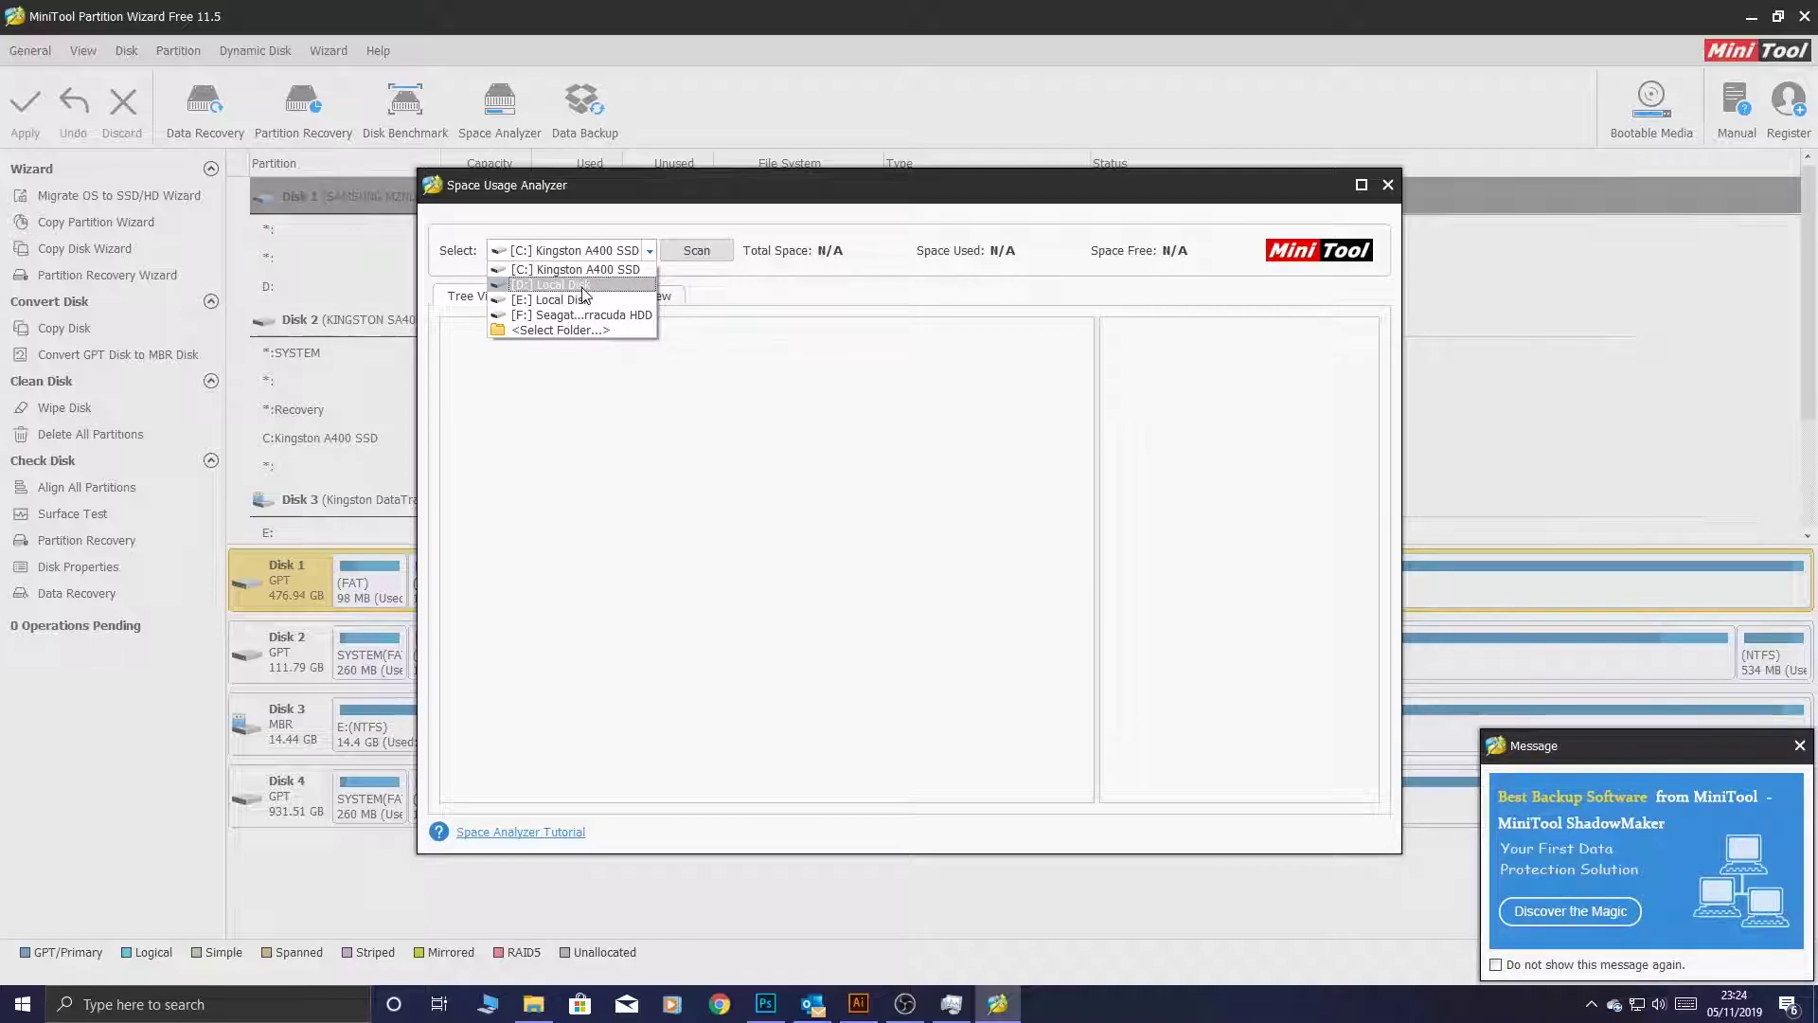
click(583, 286)
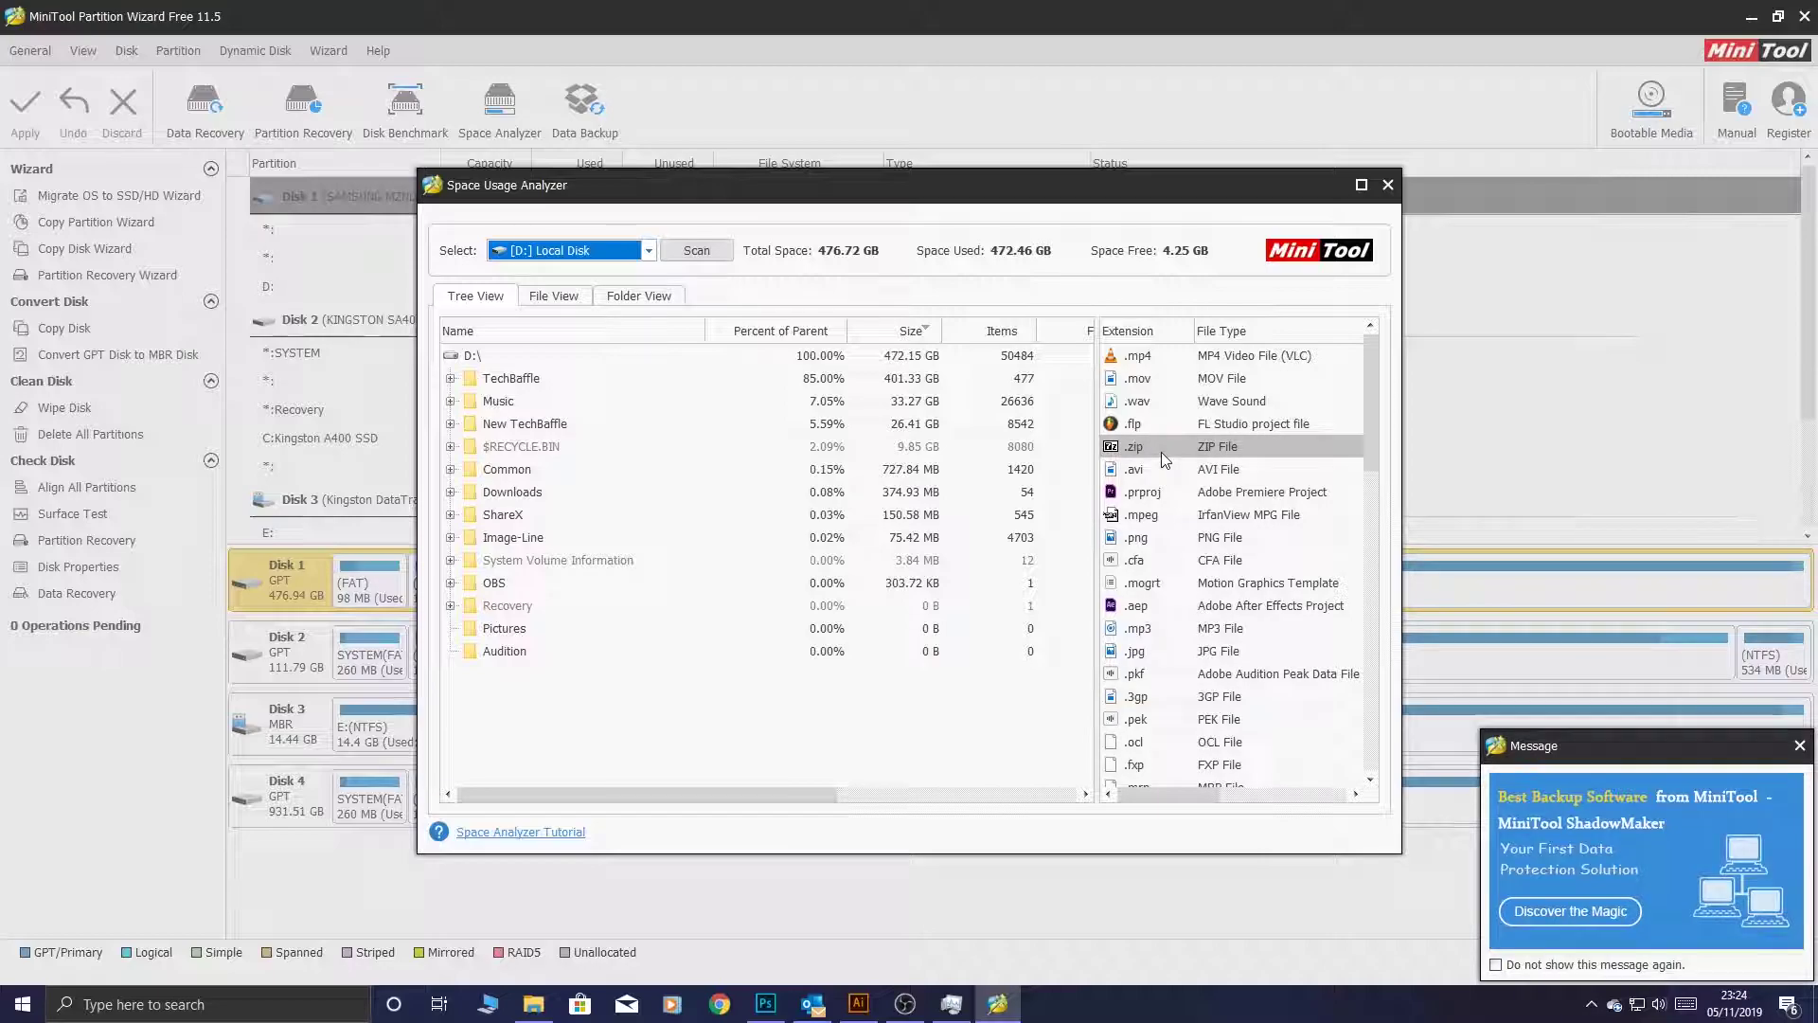
Step: List every .mp4 file on D: from the .mp4 entry in the extension list
double_click(1180, 357)
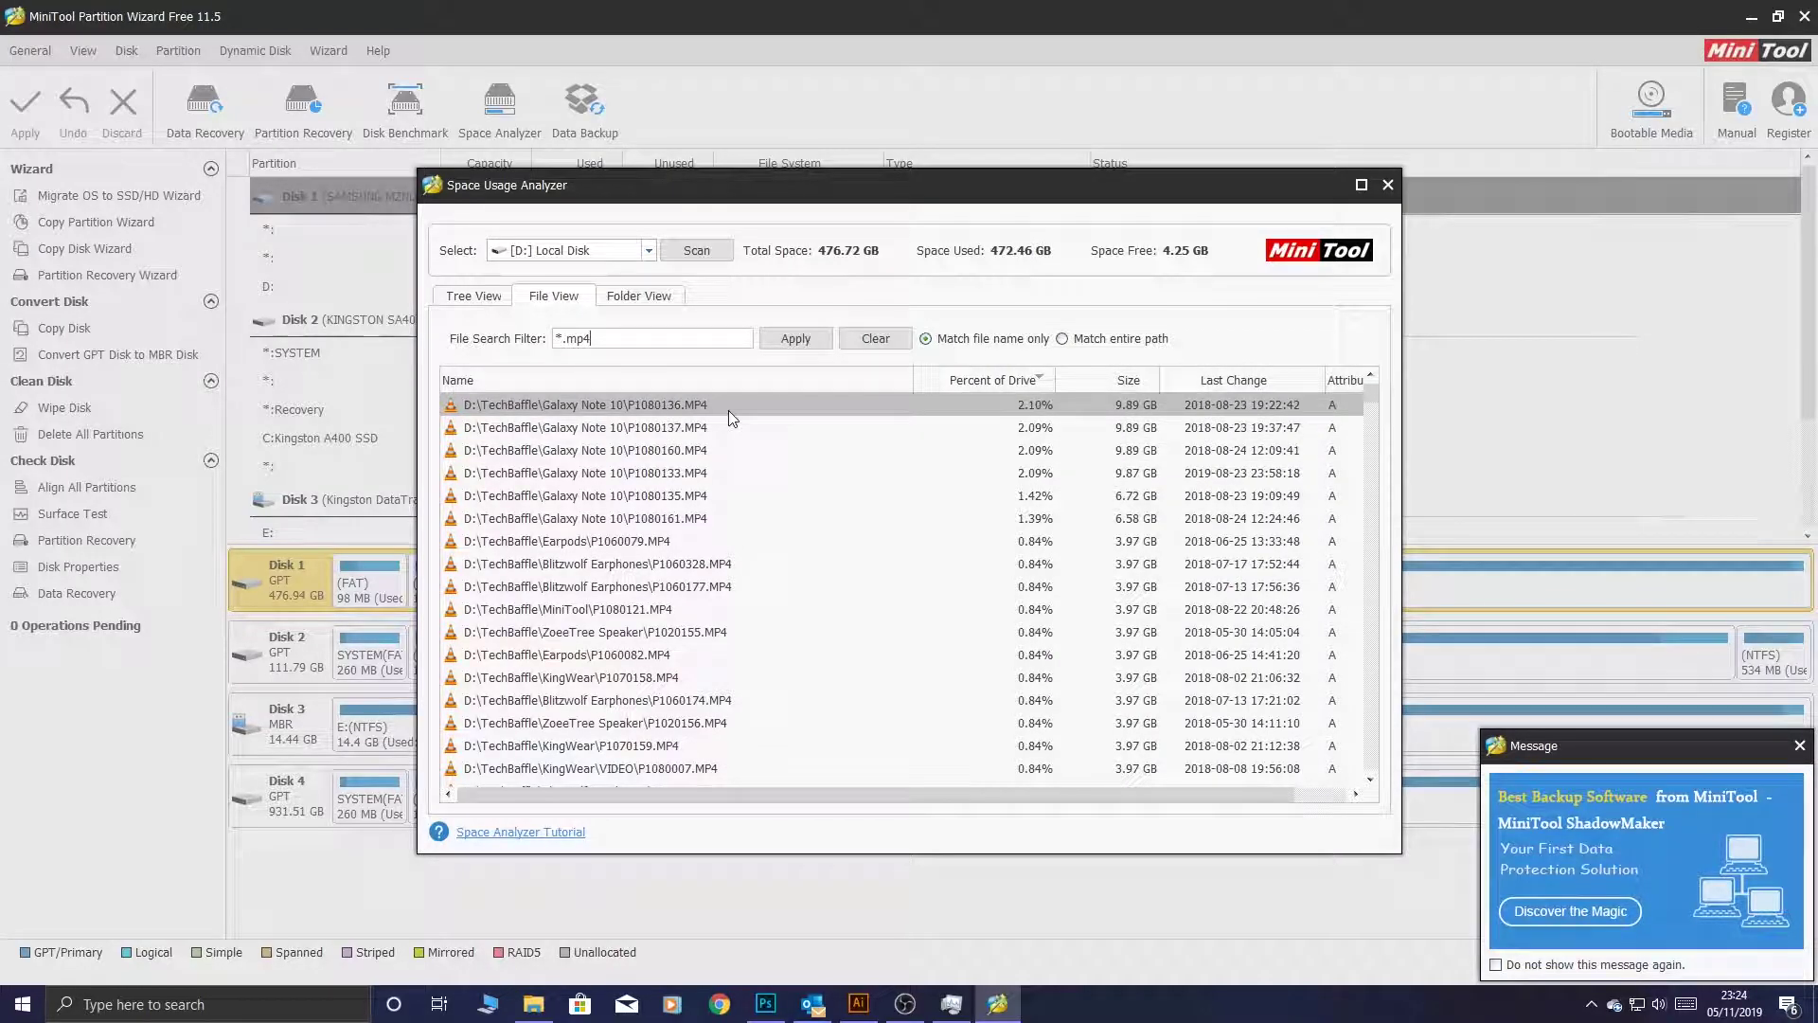
Step: Scroll through the D: .mp4 file list and back to the top
drag(1376, 385, 1361, 637)
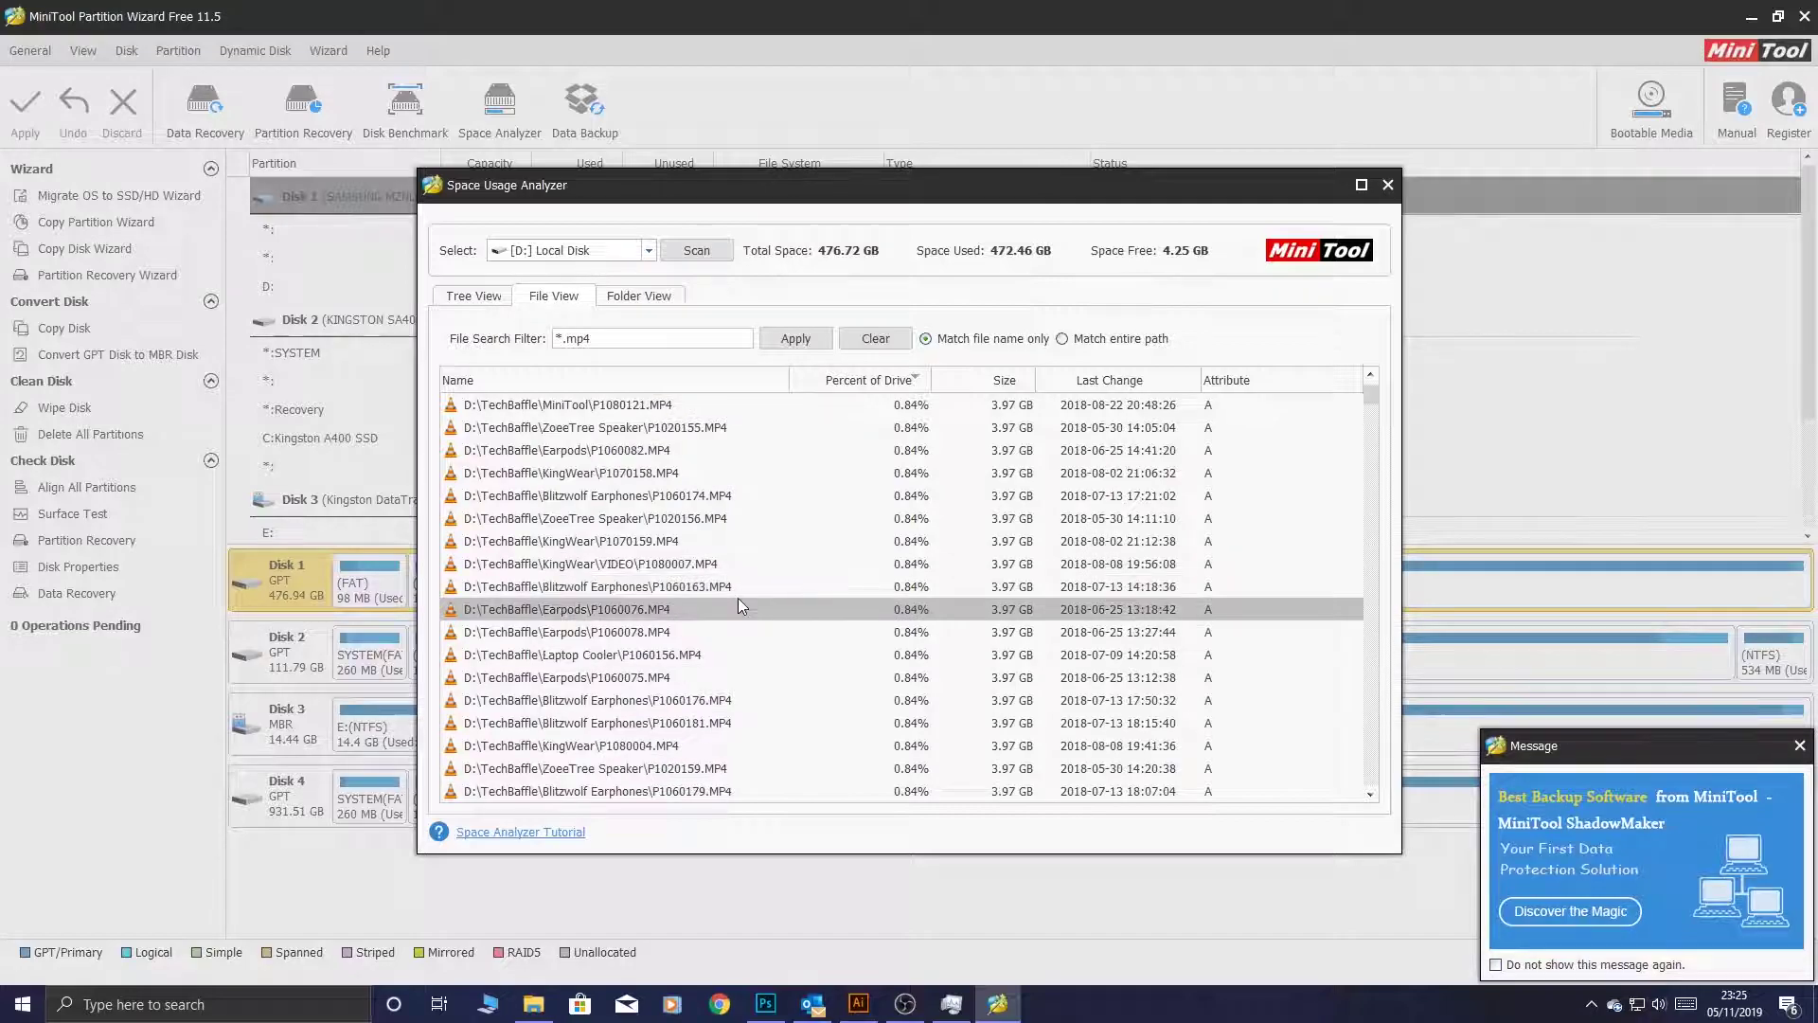
scroll(696, 753, up, 8)
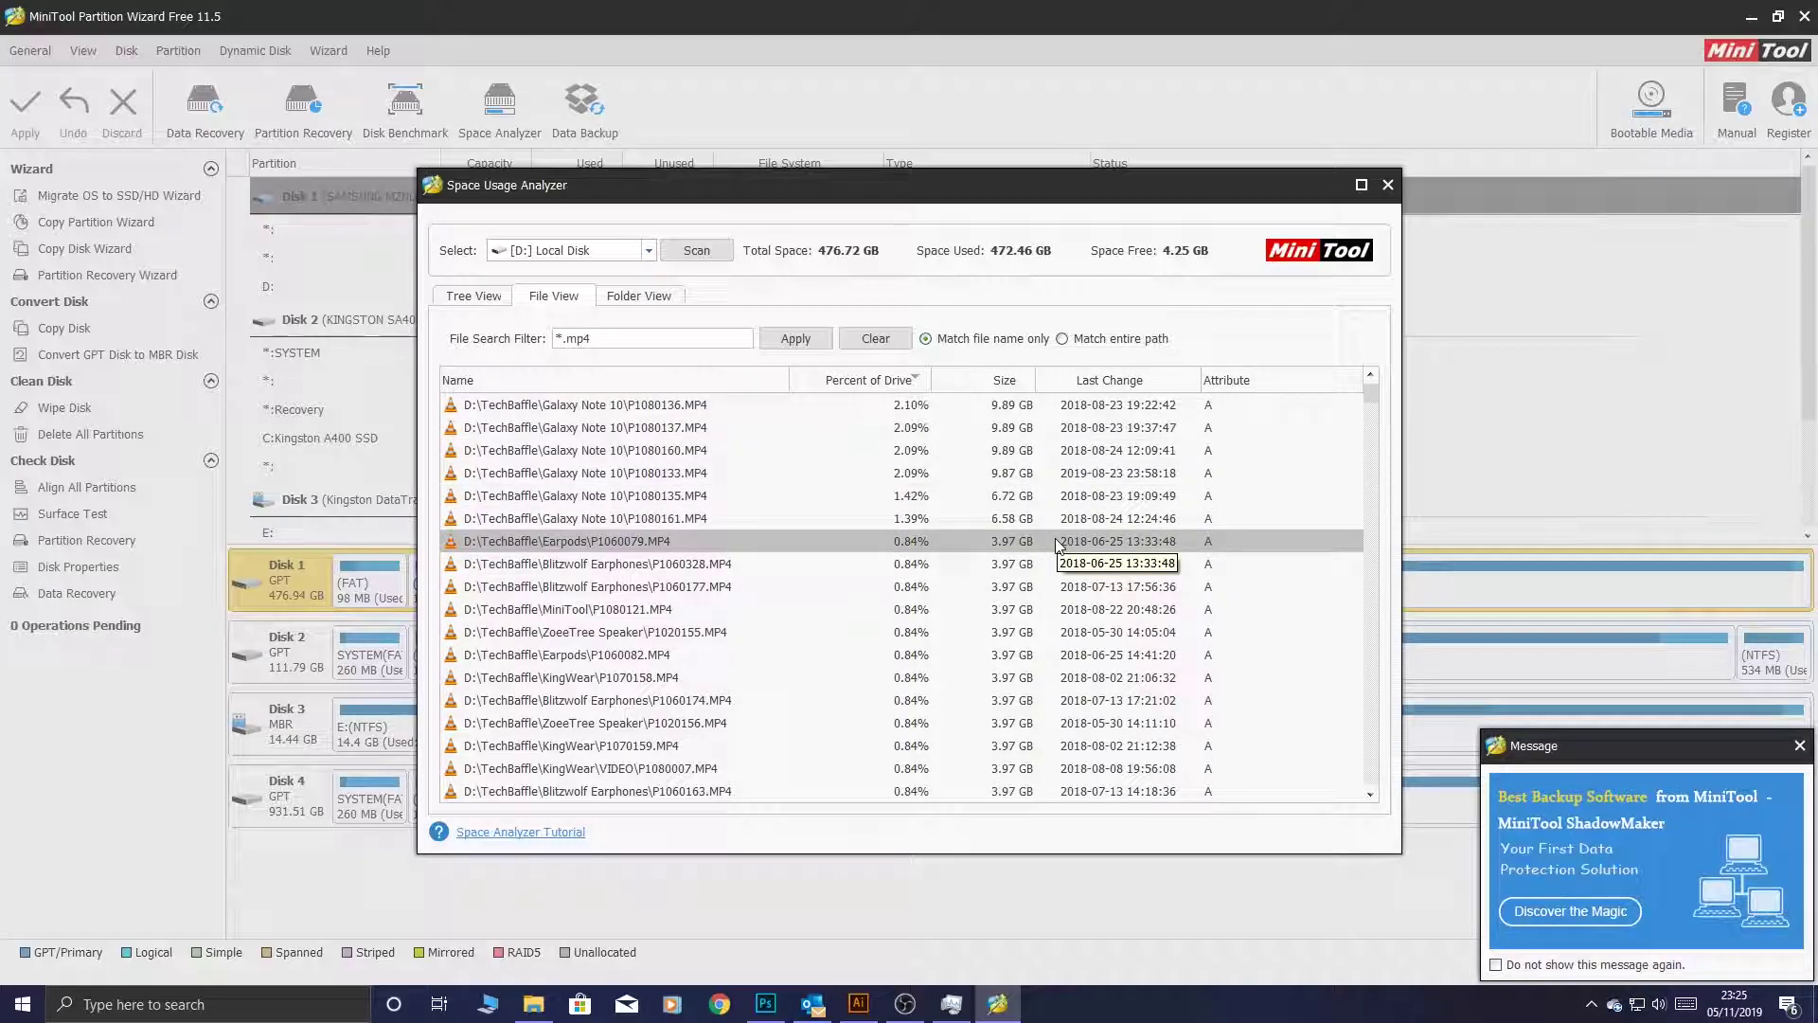
Step: Re-sort the .mp4 list by size, then last change, then Percent of Drive descending; widen Name
click(987, 381)
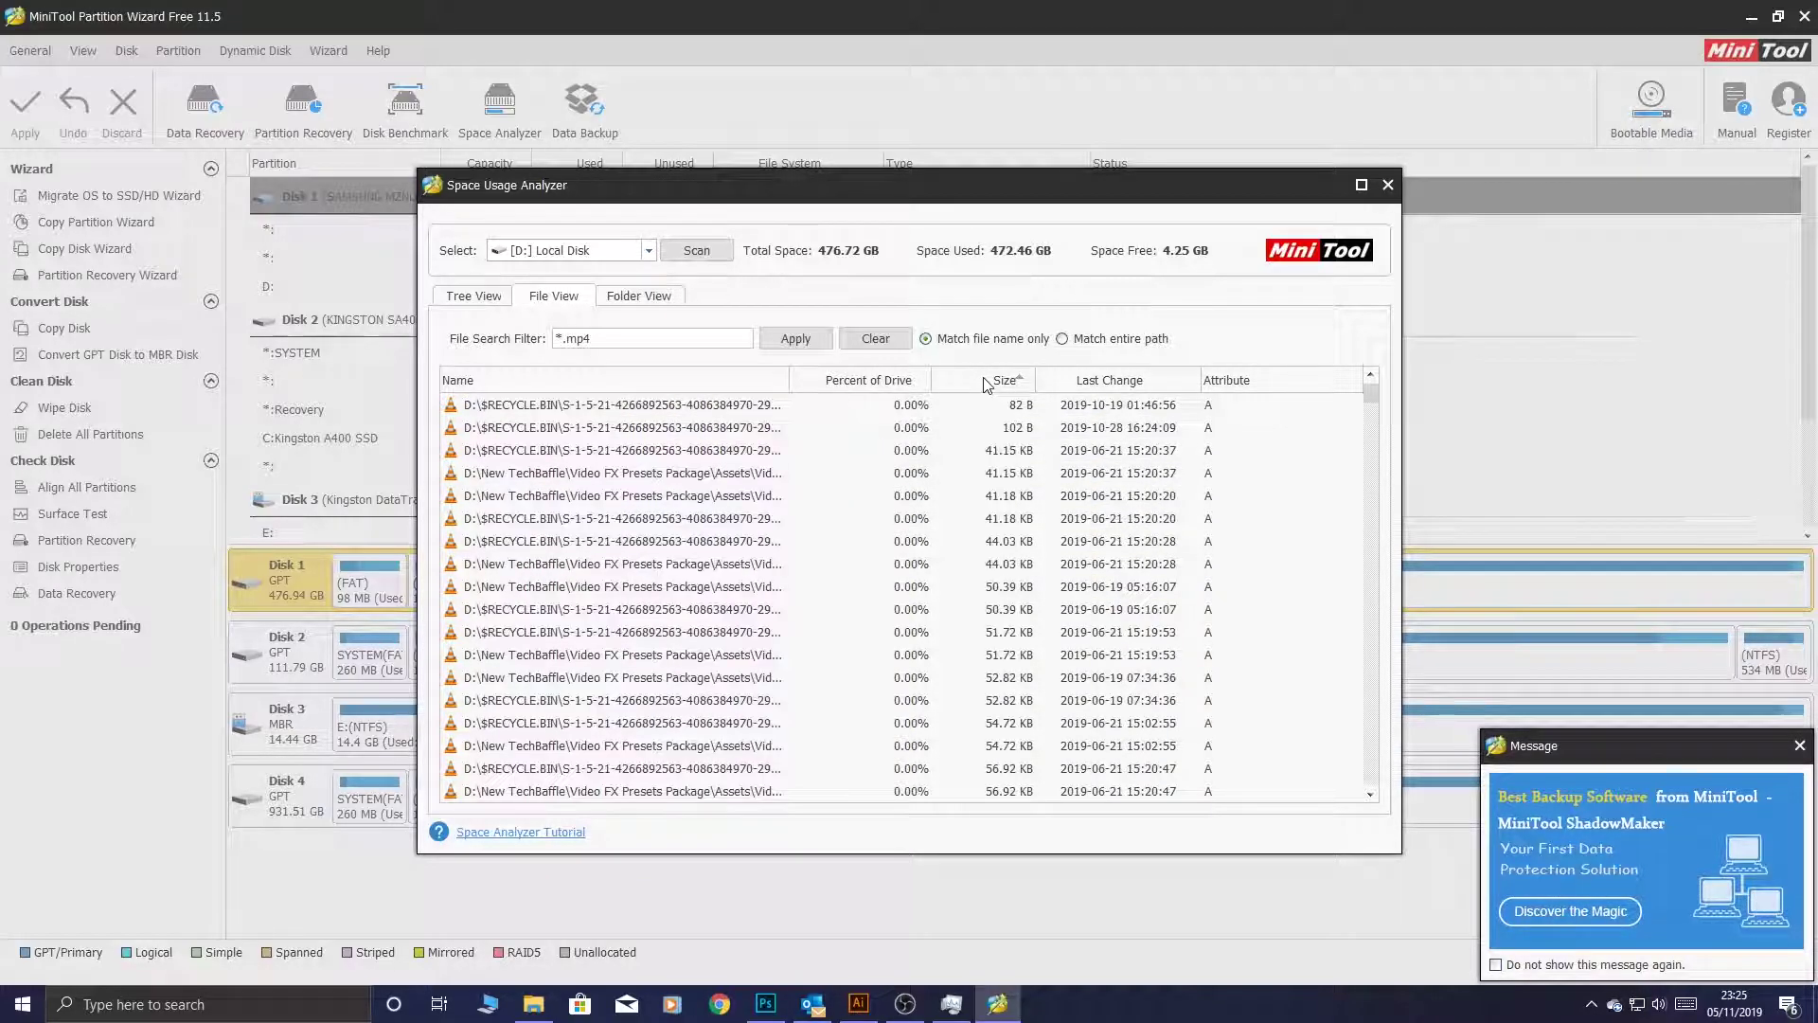
click(990, 381)
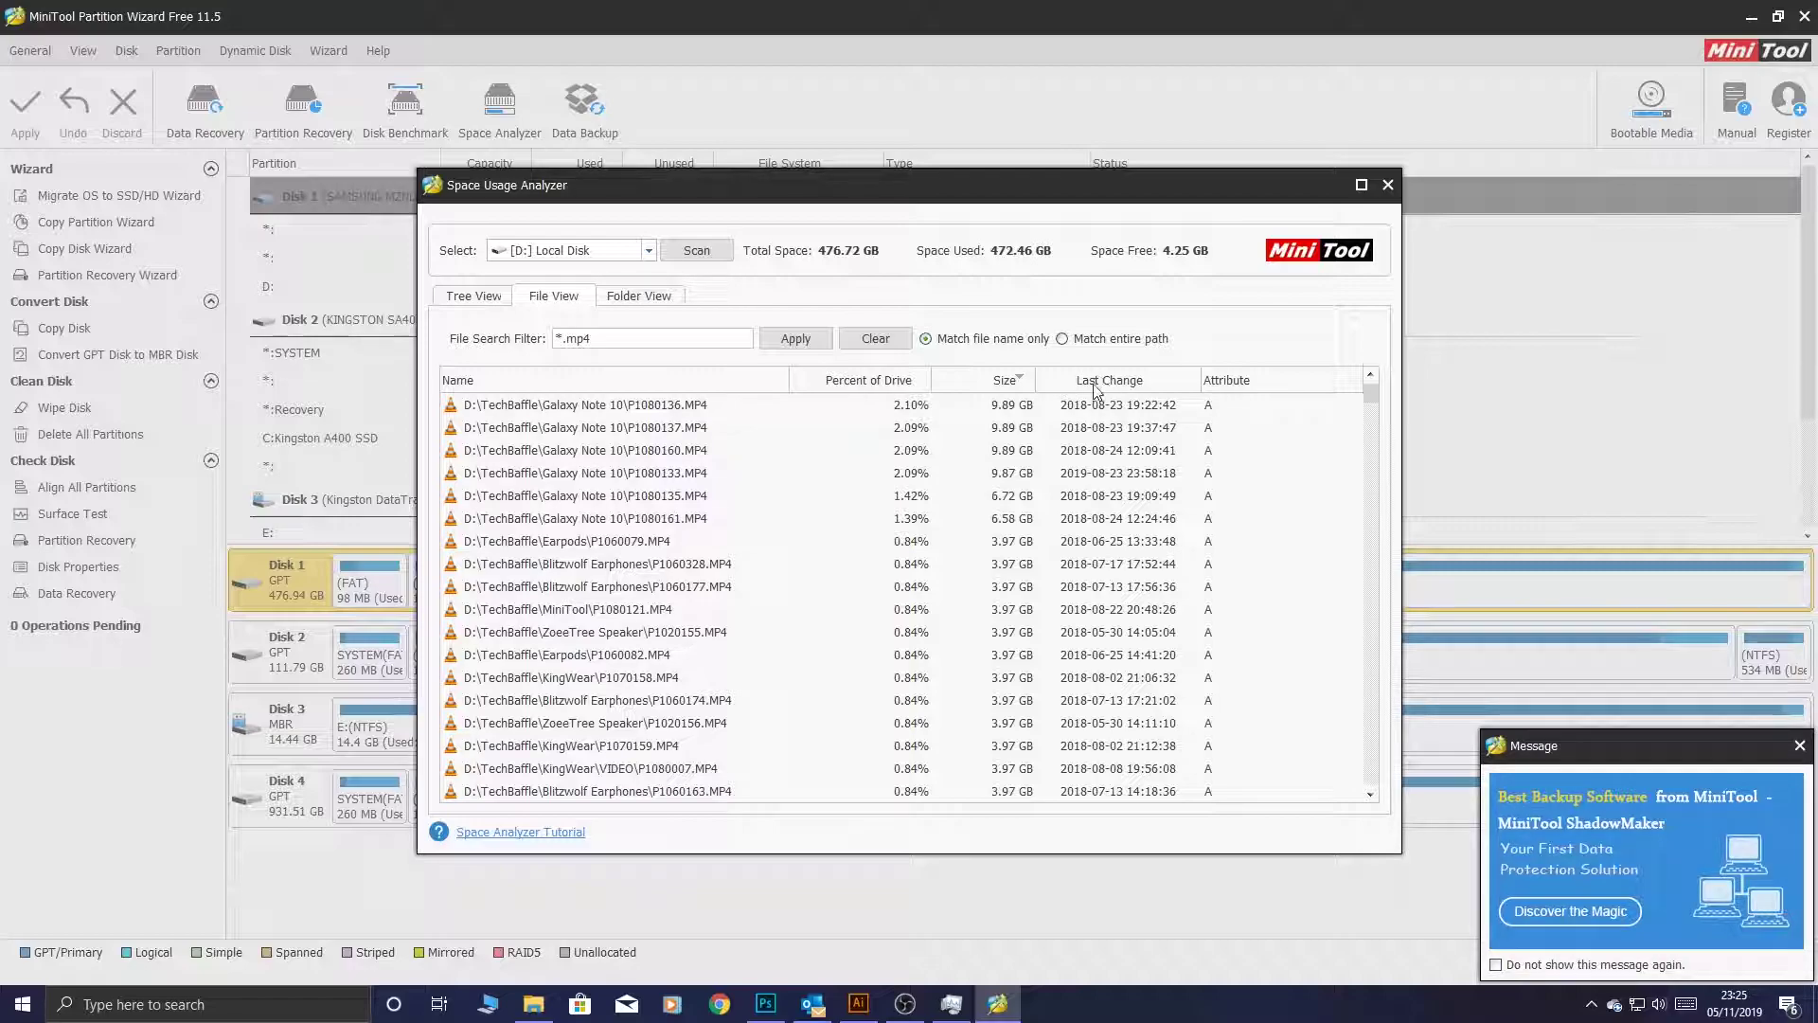
click(1156, 382)
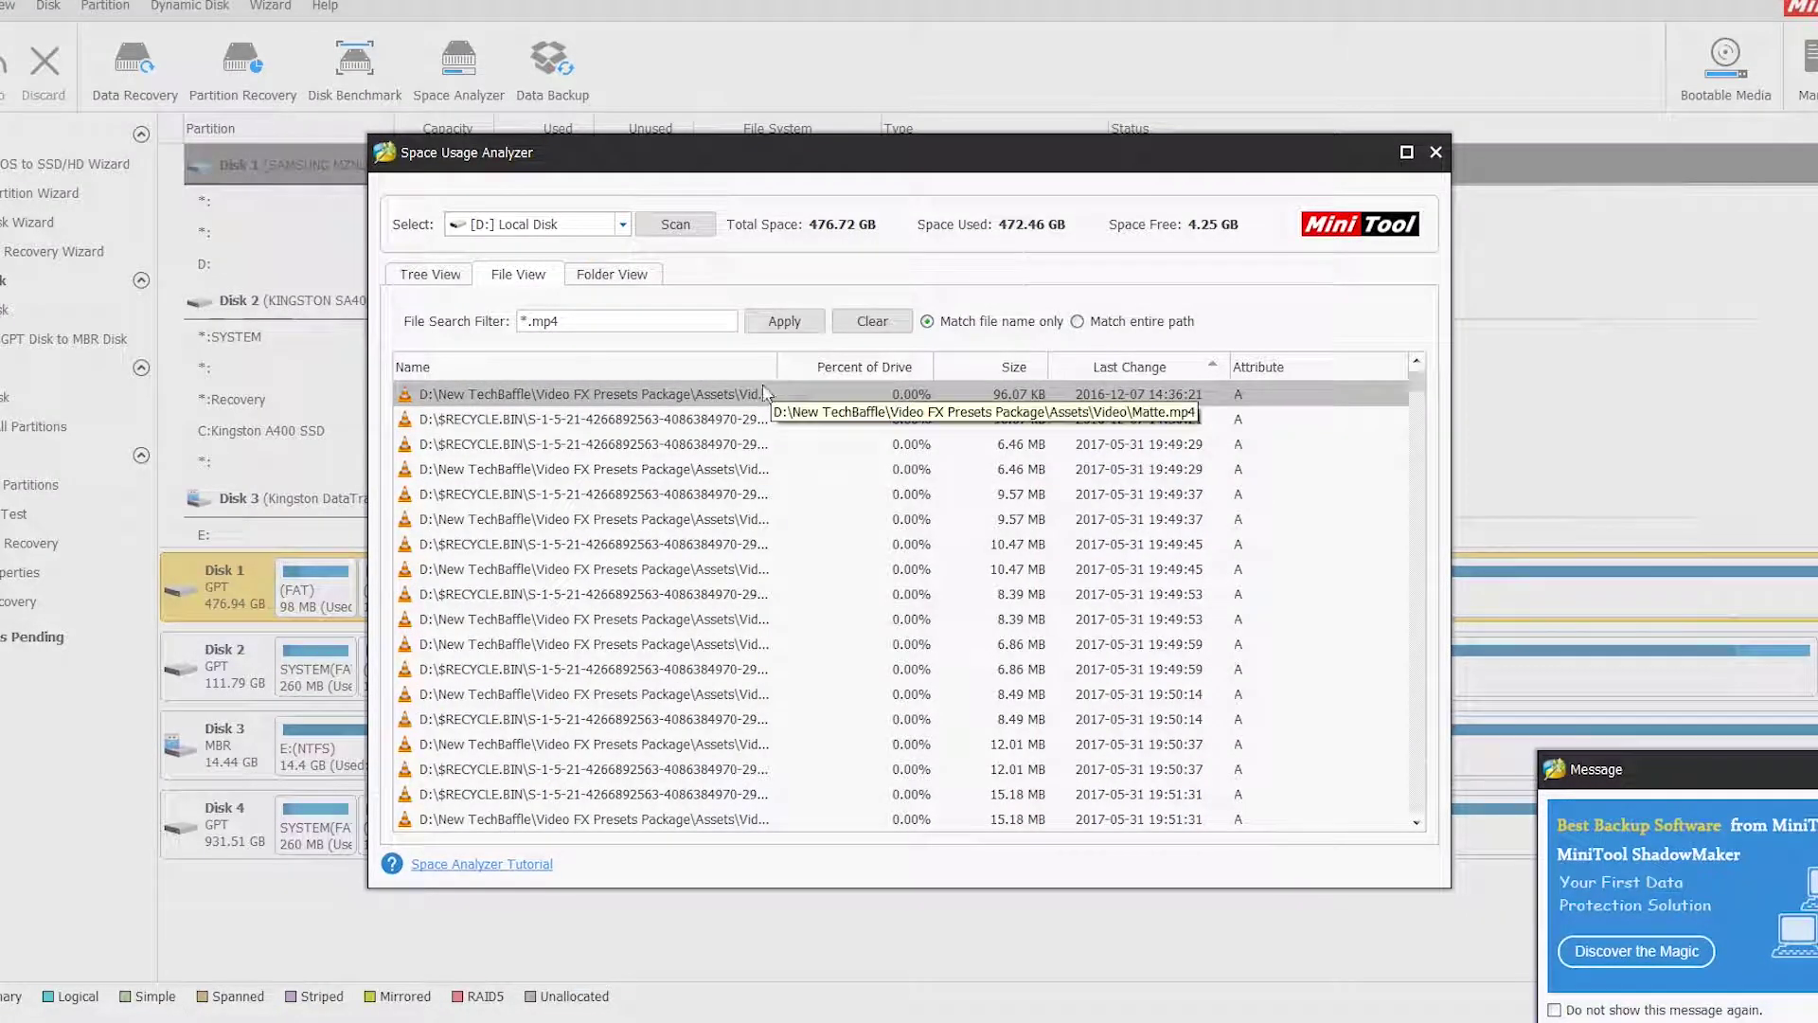
drag(777, 366, 985, 367)
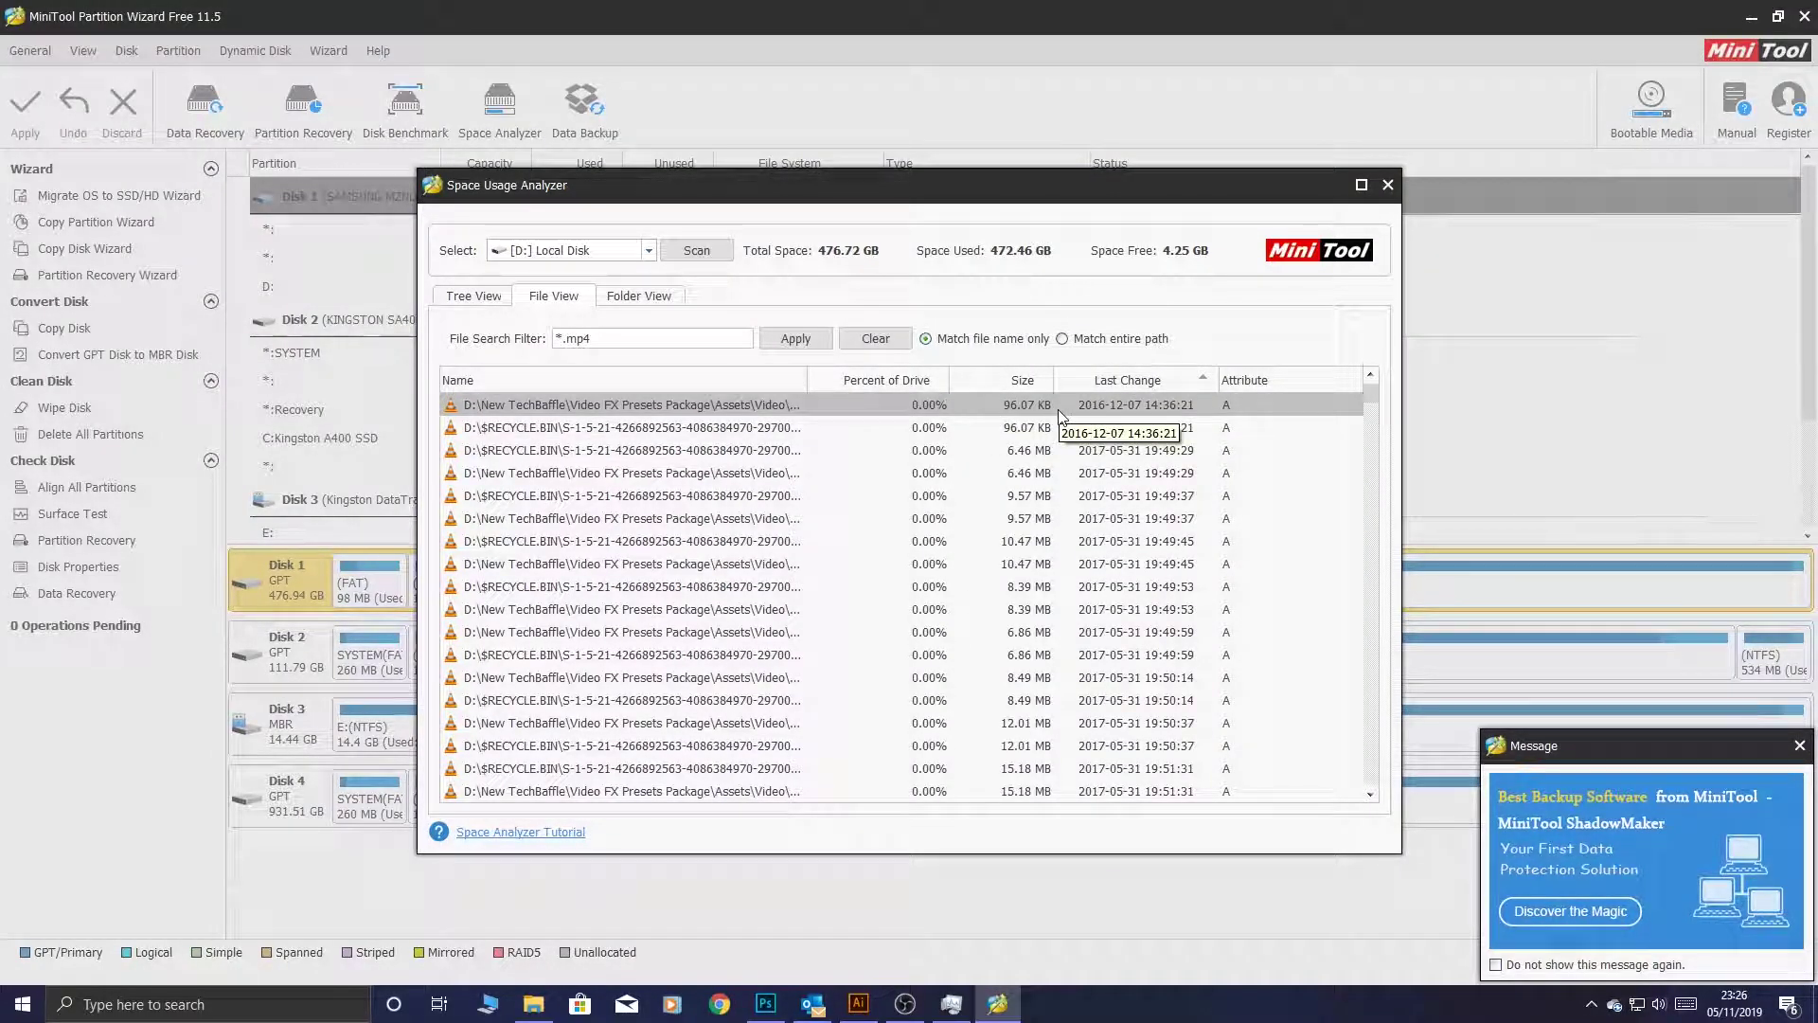
click(898, 380)
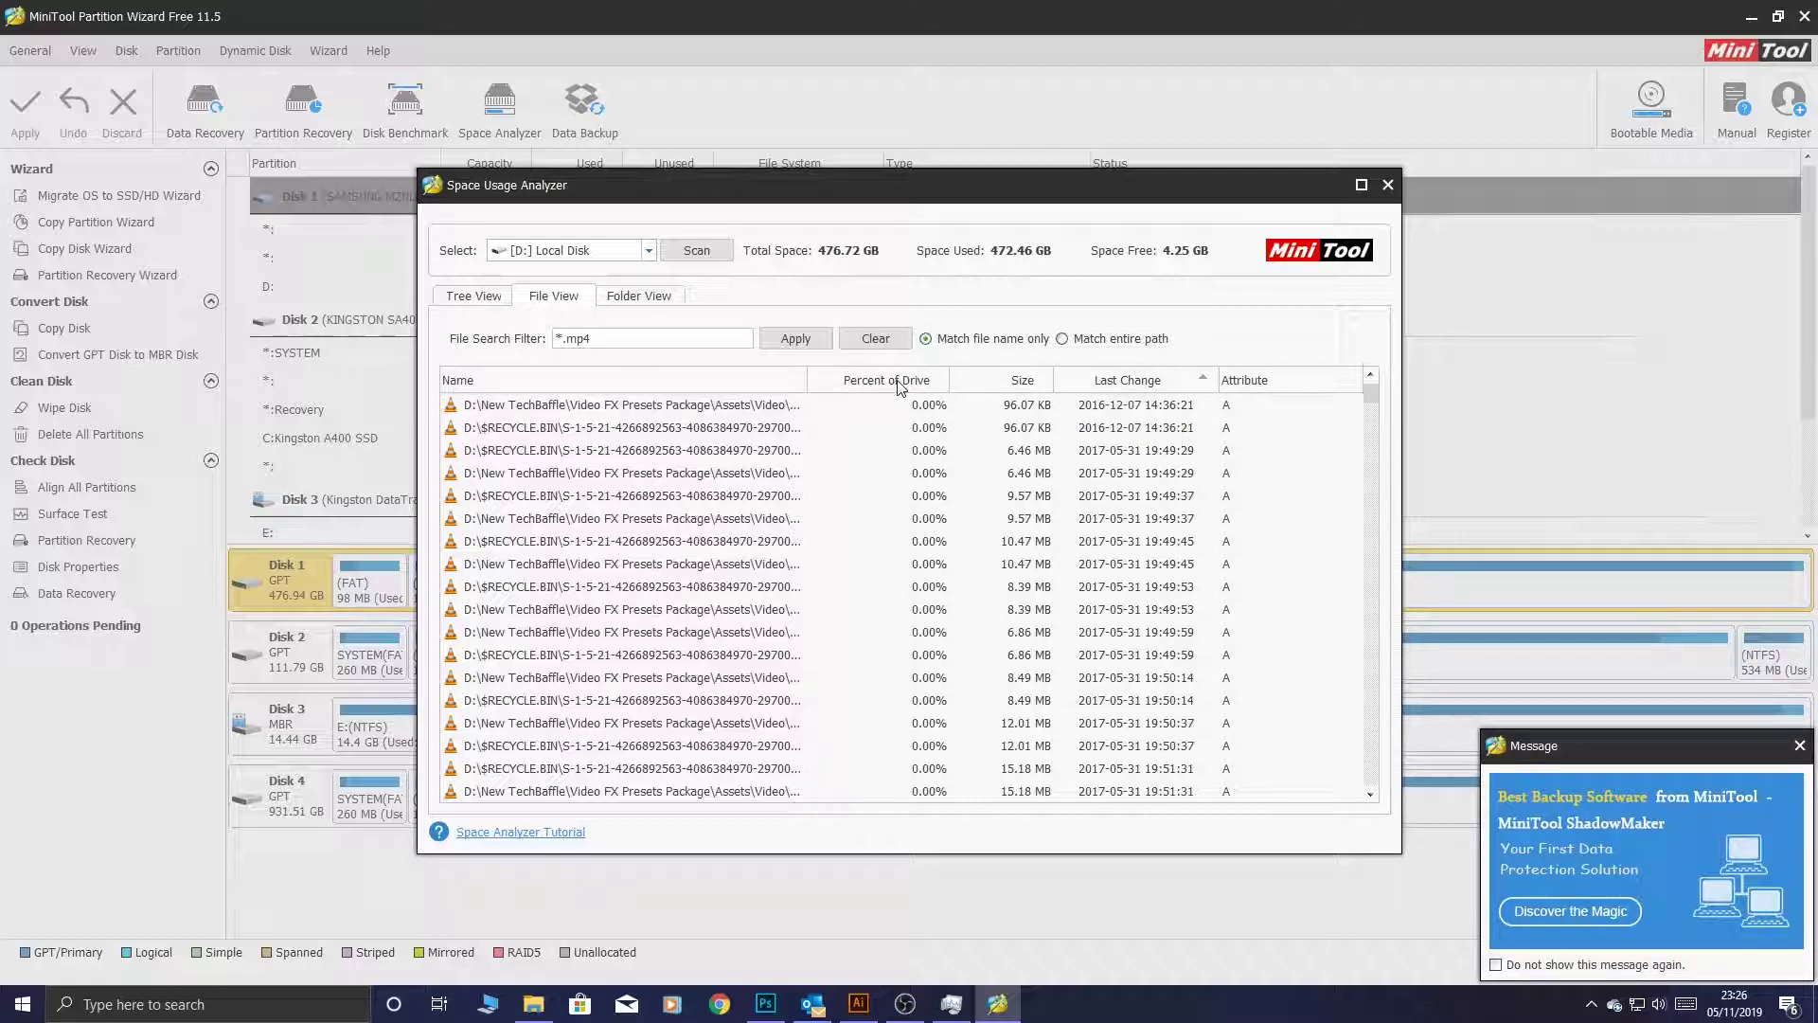
click(898, 379)
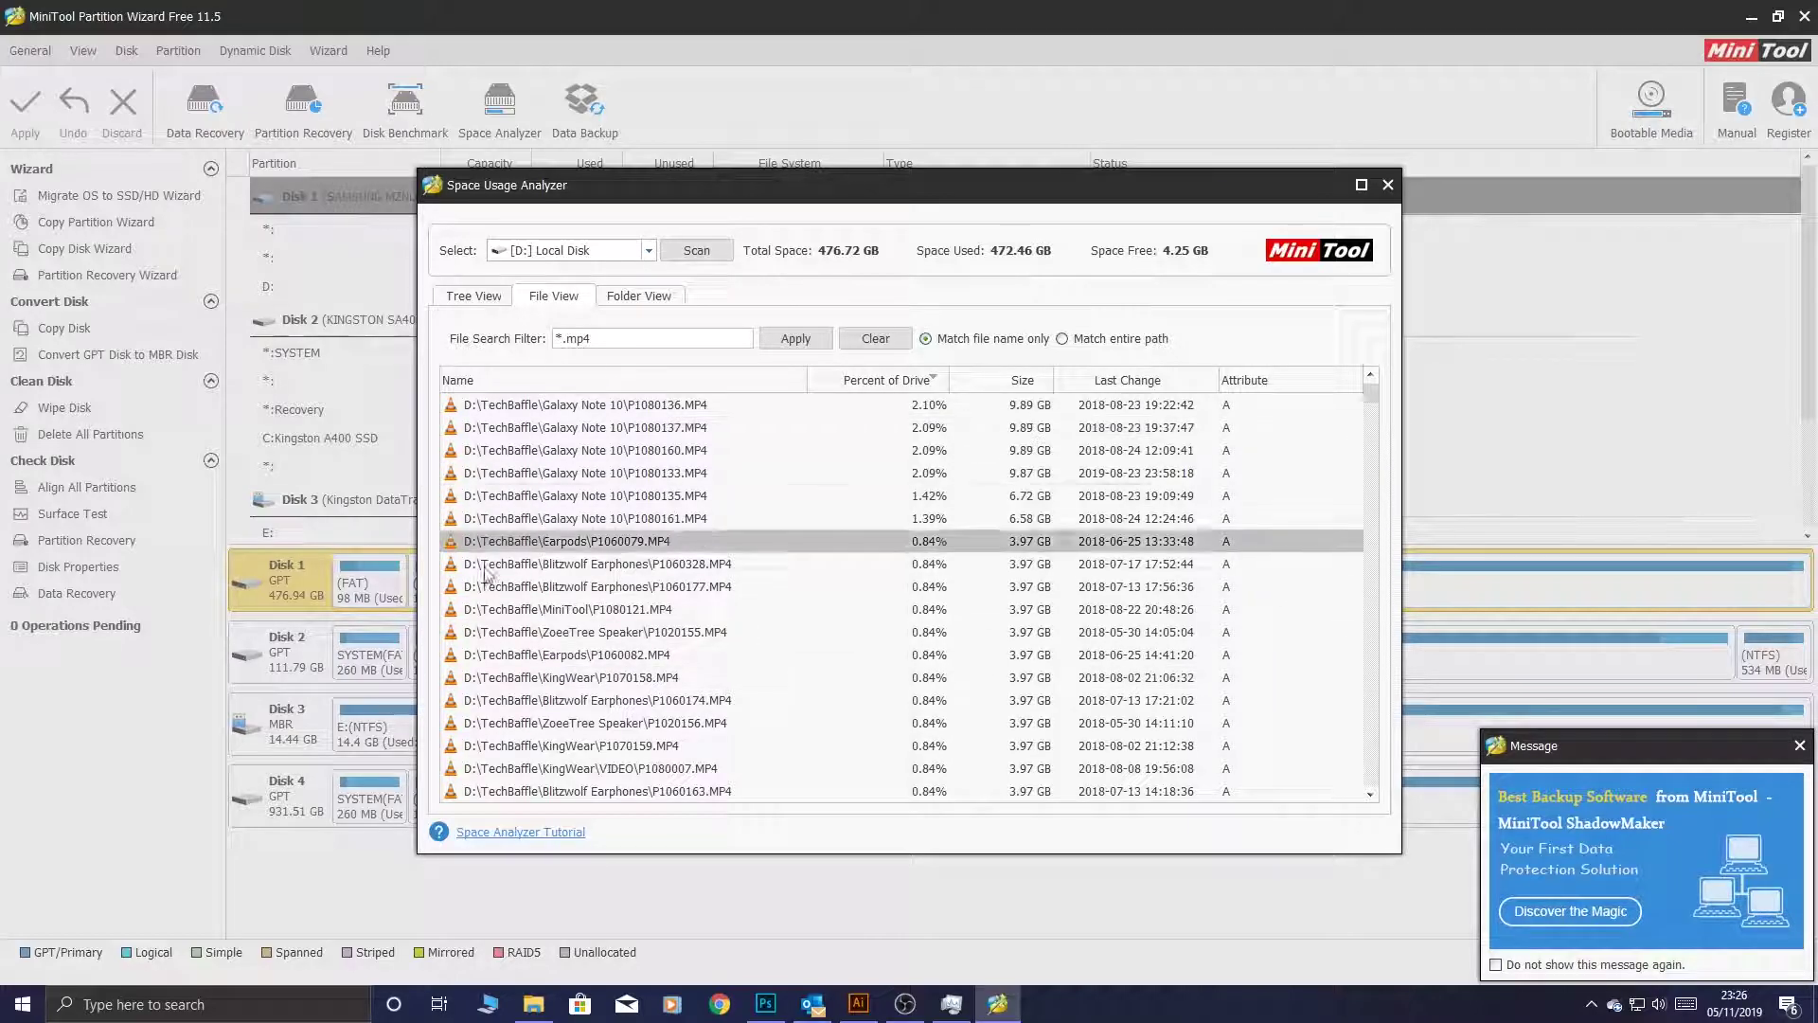
Step: Switch to the D:\ Tree View and scroll the Extension list down and back up
click(467, 300)
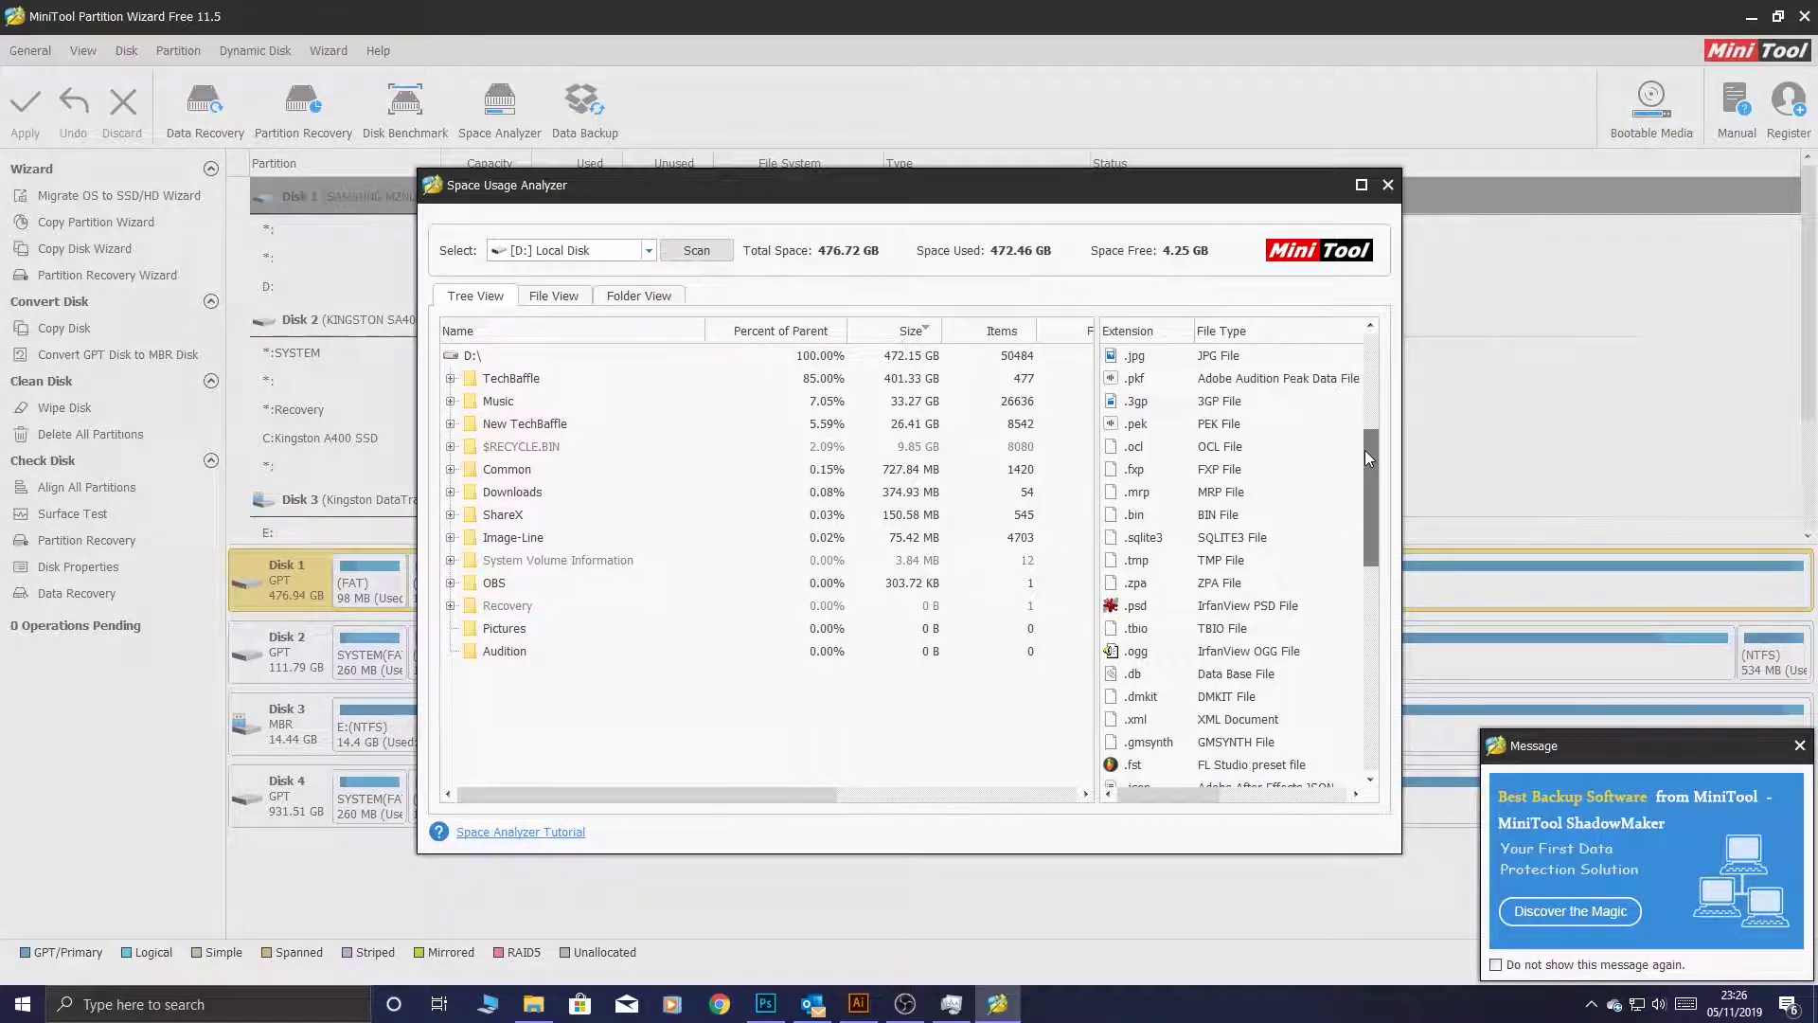
click(1362, 347)
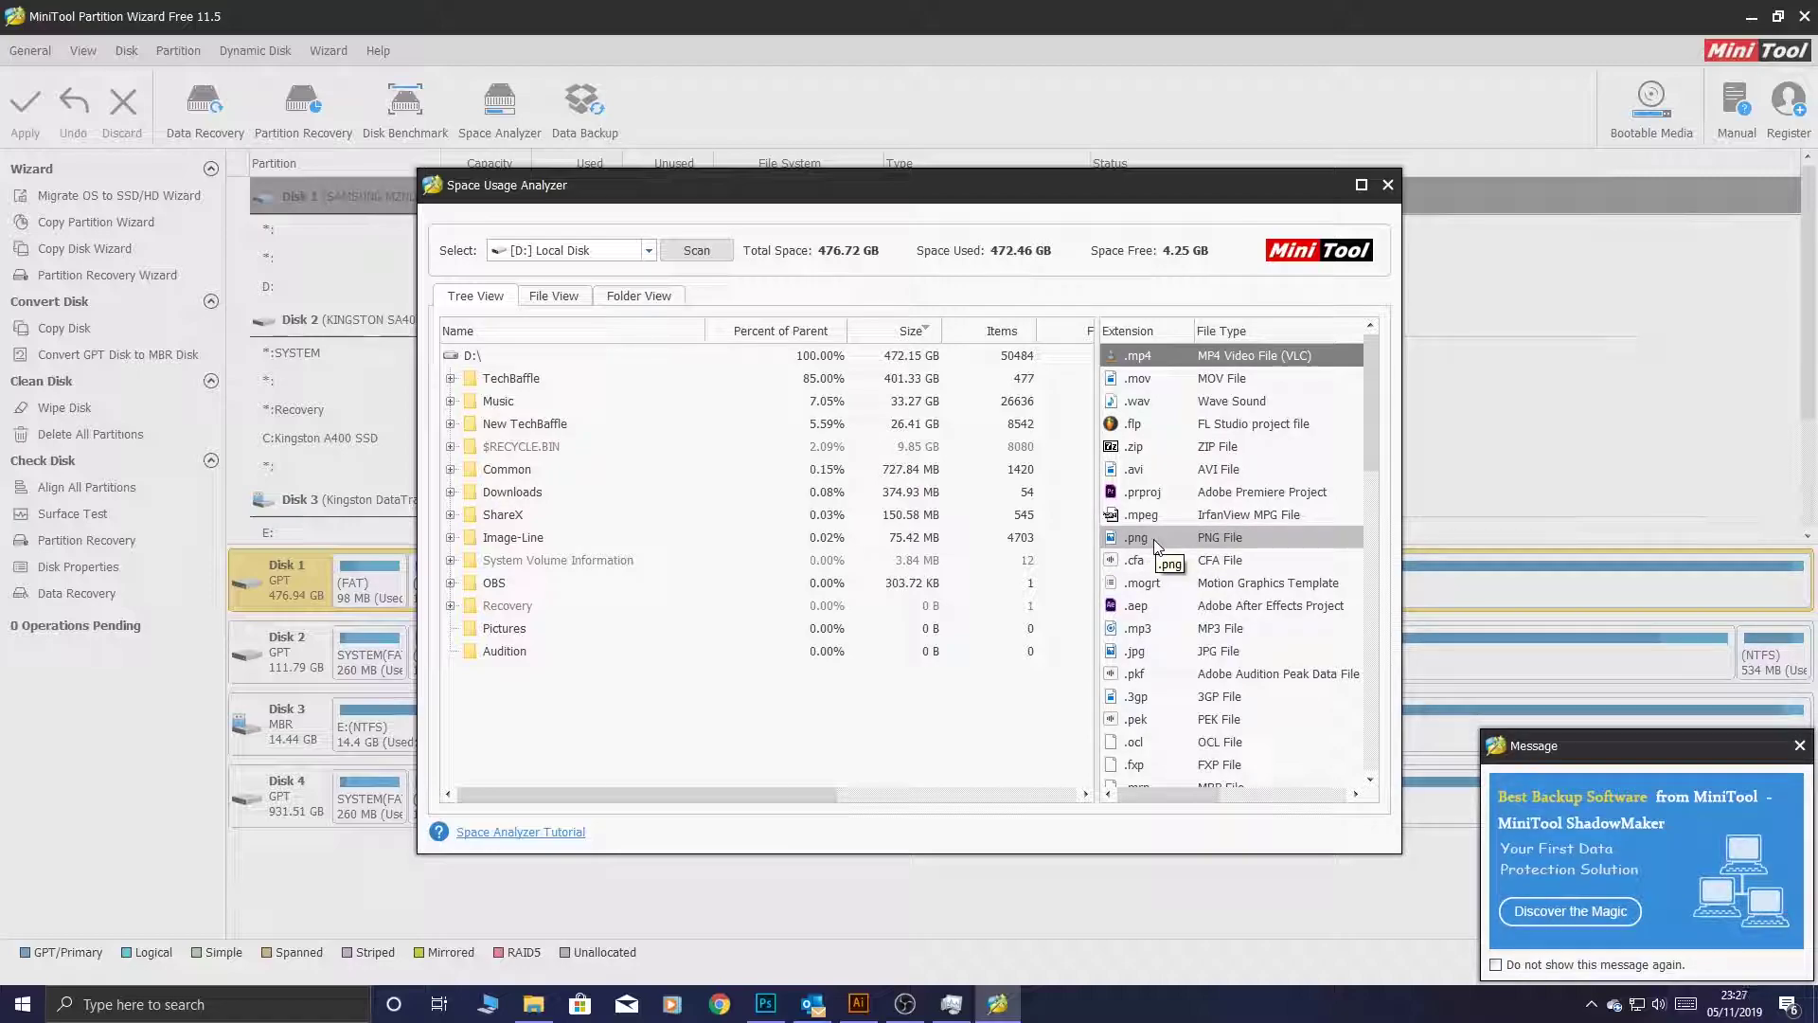
scroll(1152, 693, down, 14)
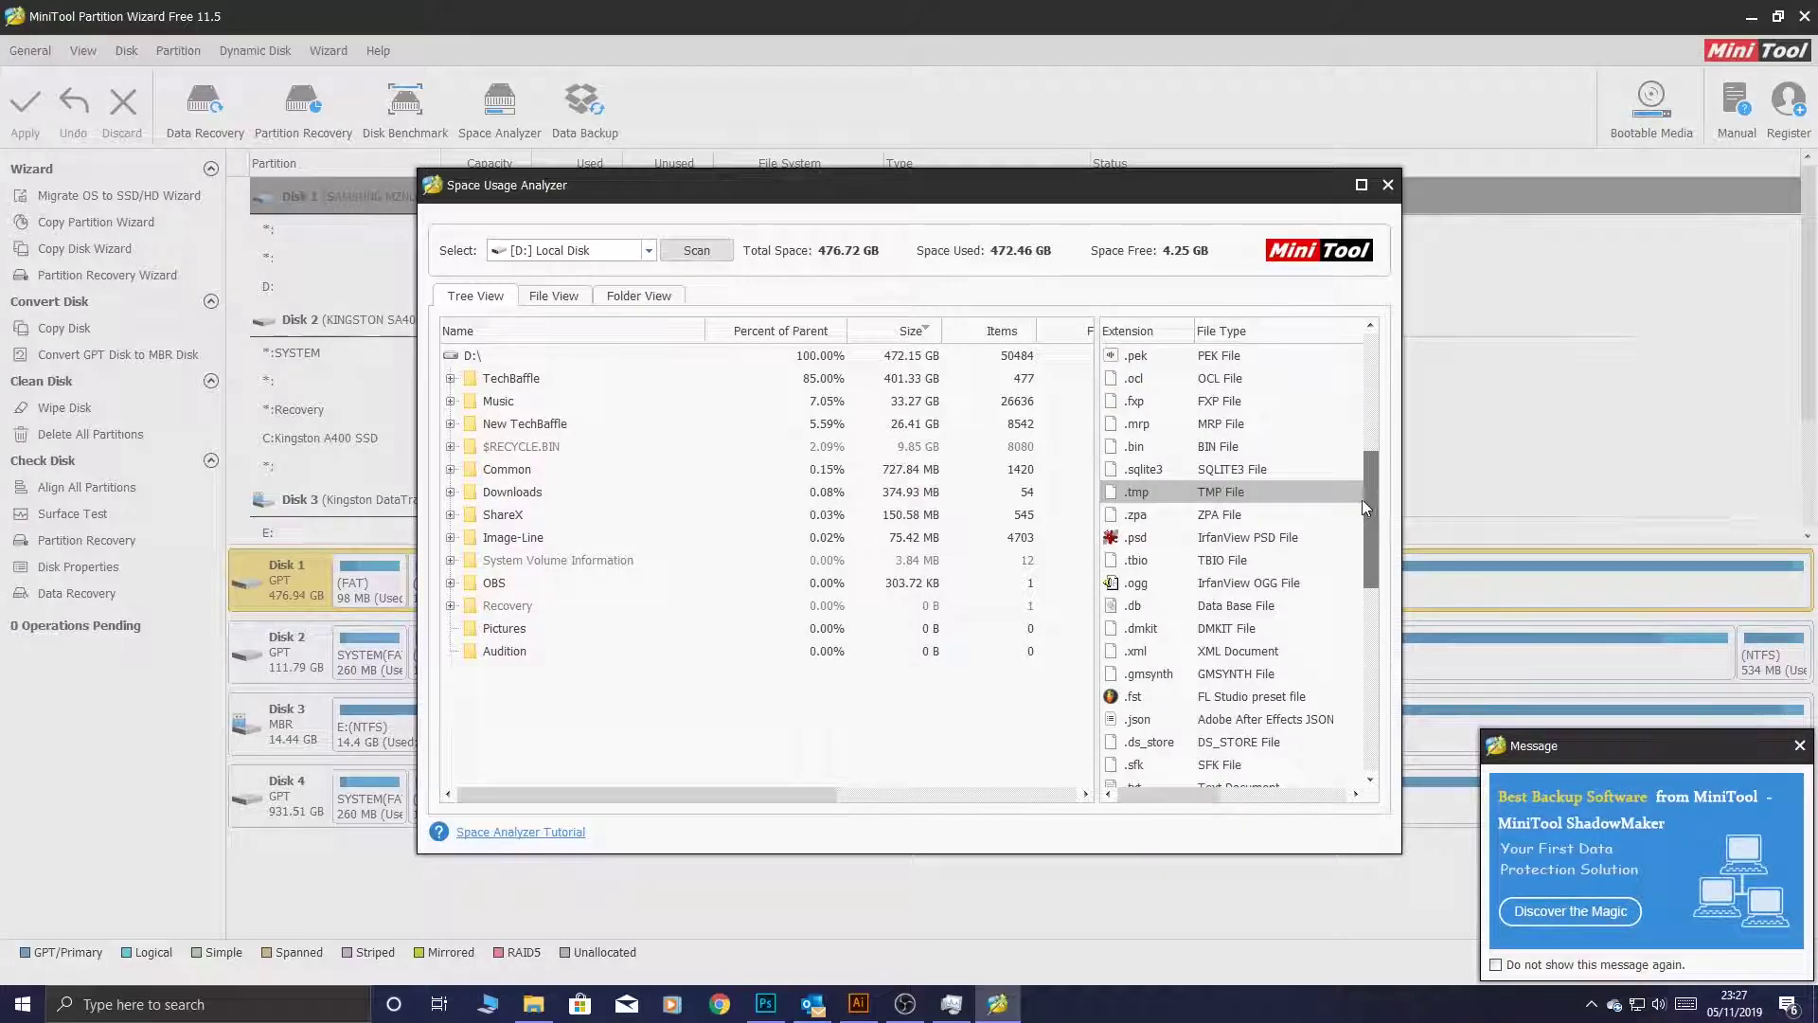
scroll(1349, 669, up, 14)
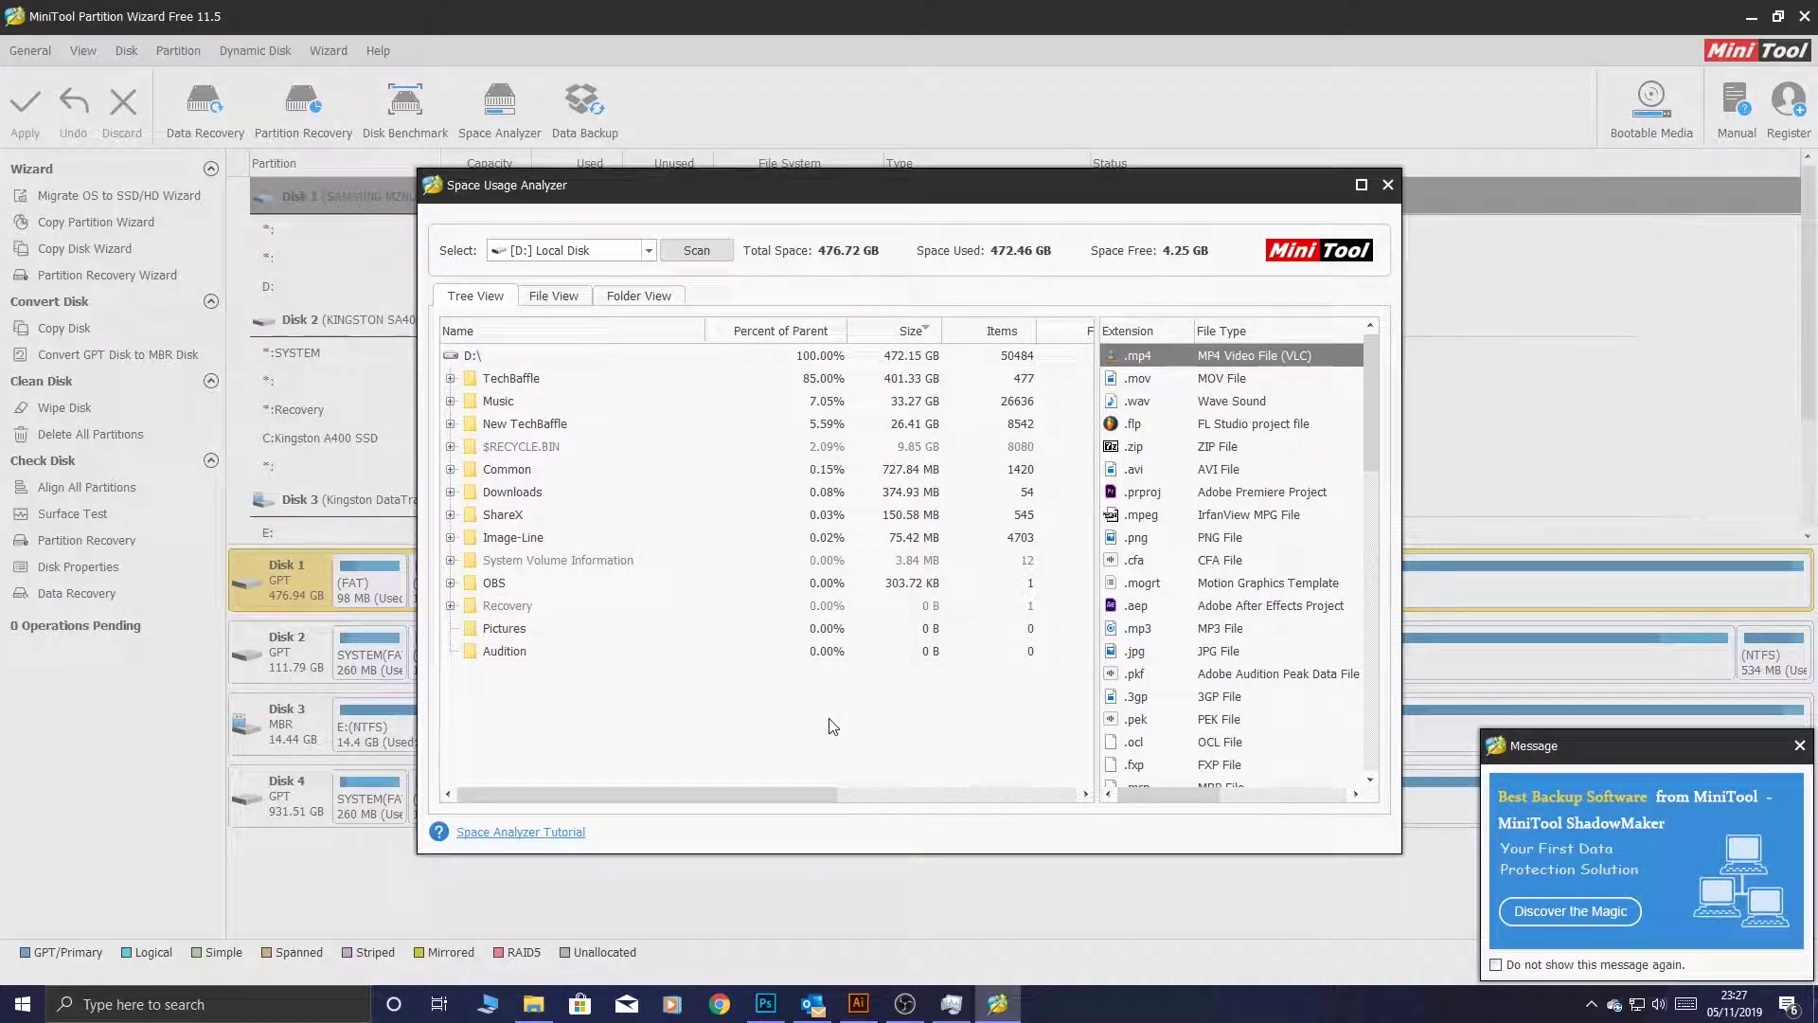
Step: Select TechBaffle and Music, then expand TechBaffle to reveal Galaxy Note 10 at 111.55 GB
click(598, 376)
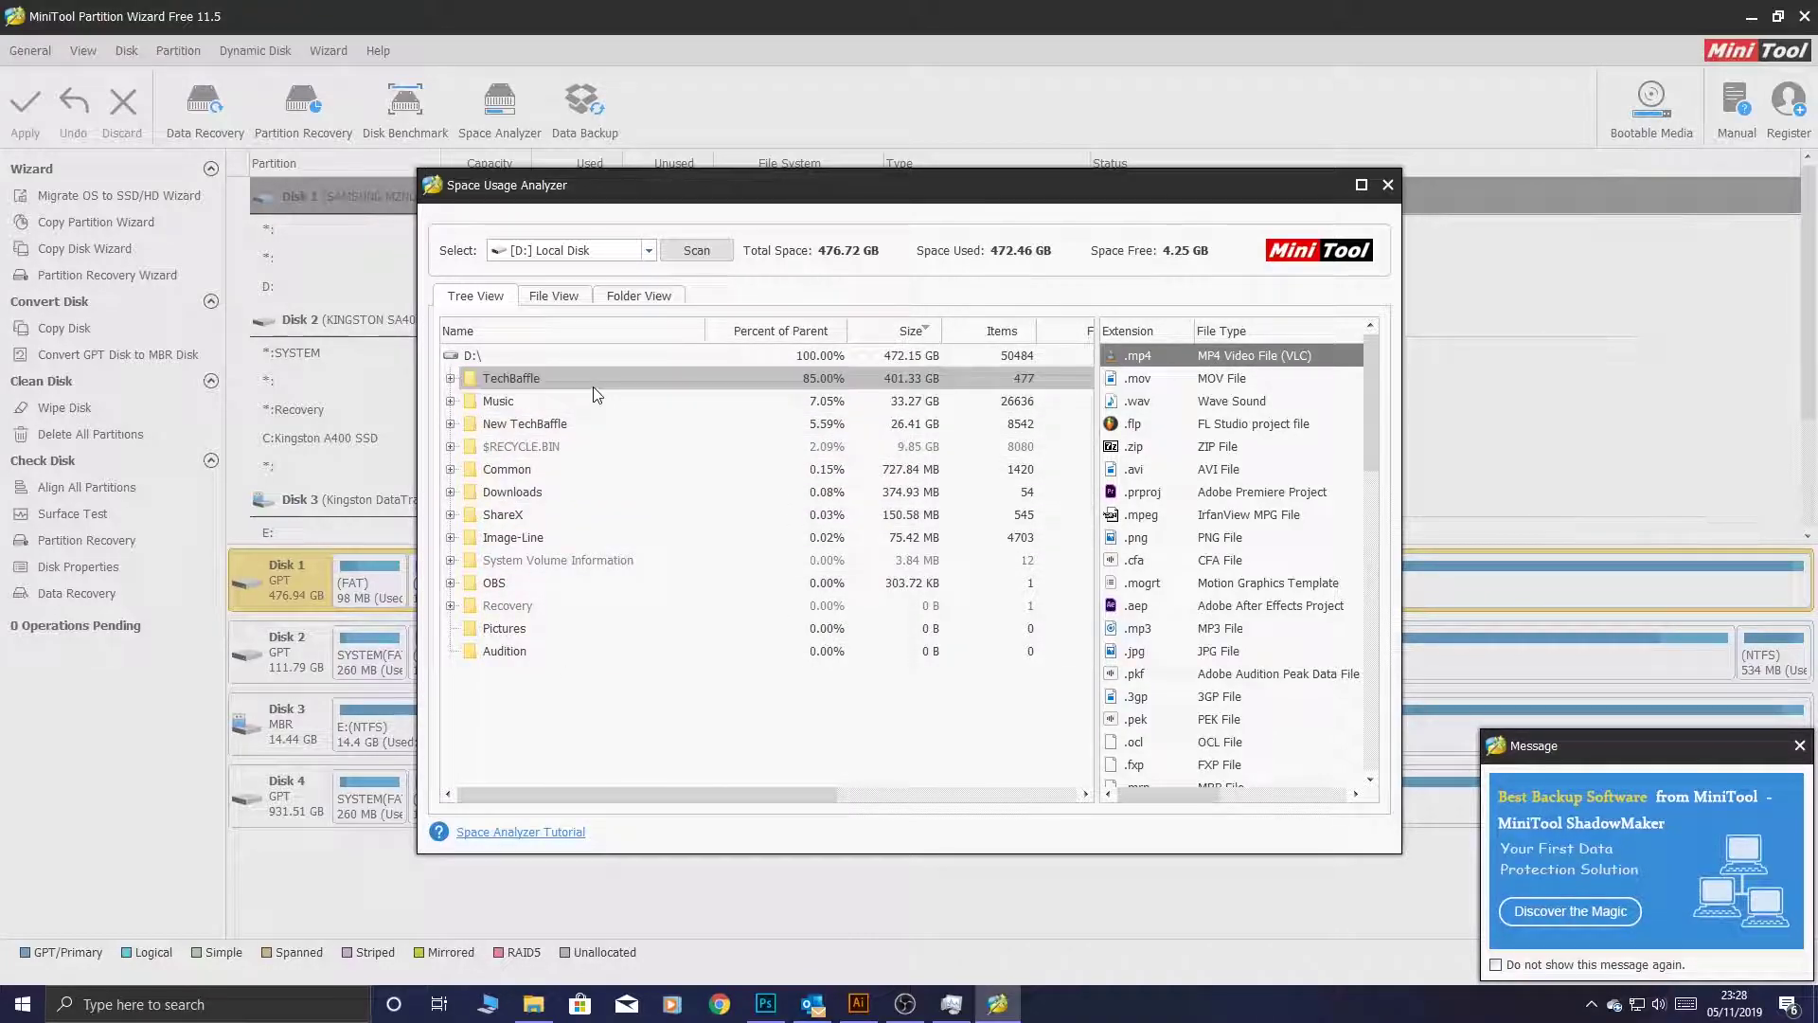
click(554, 401)
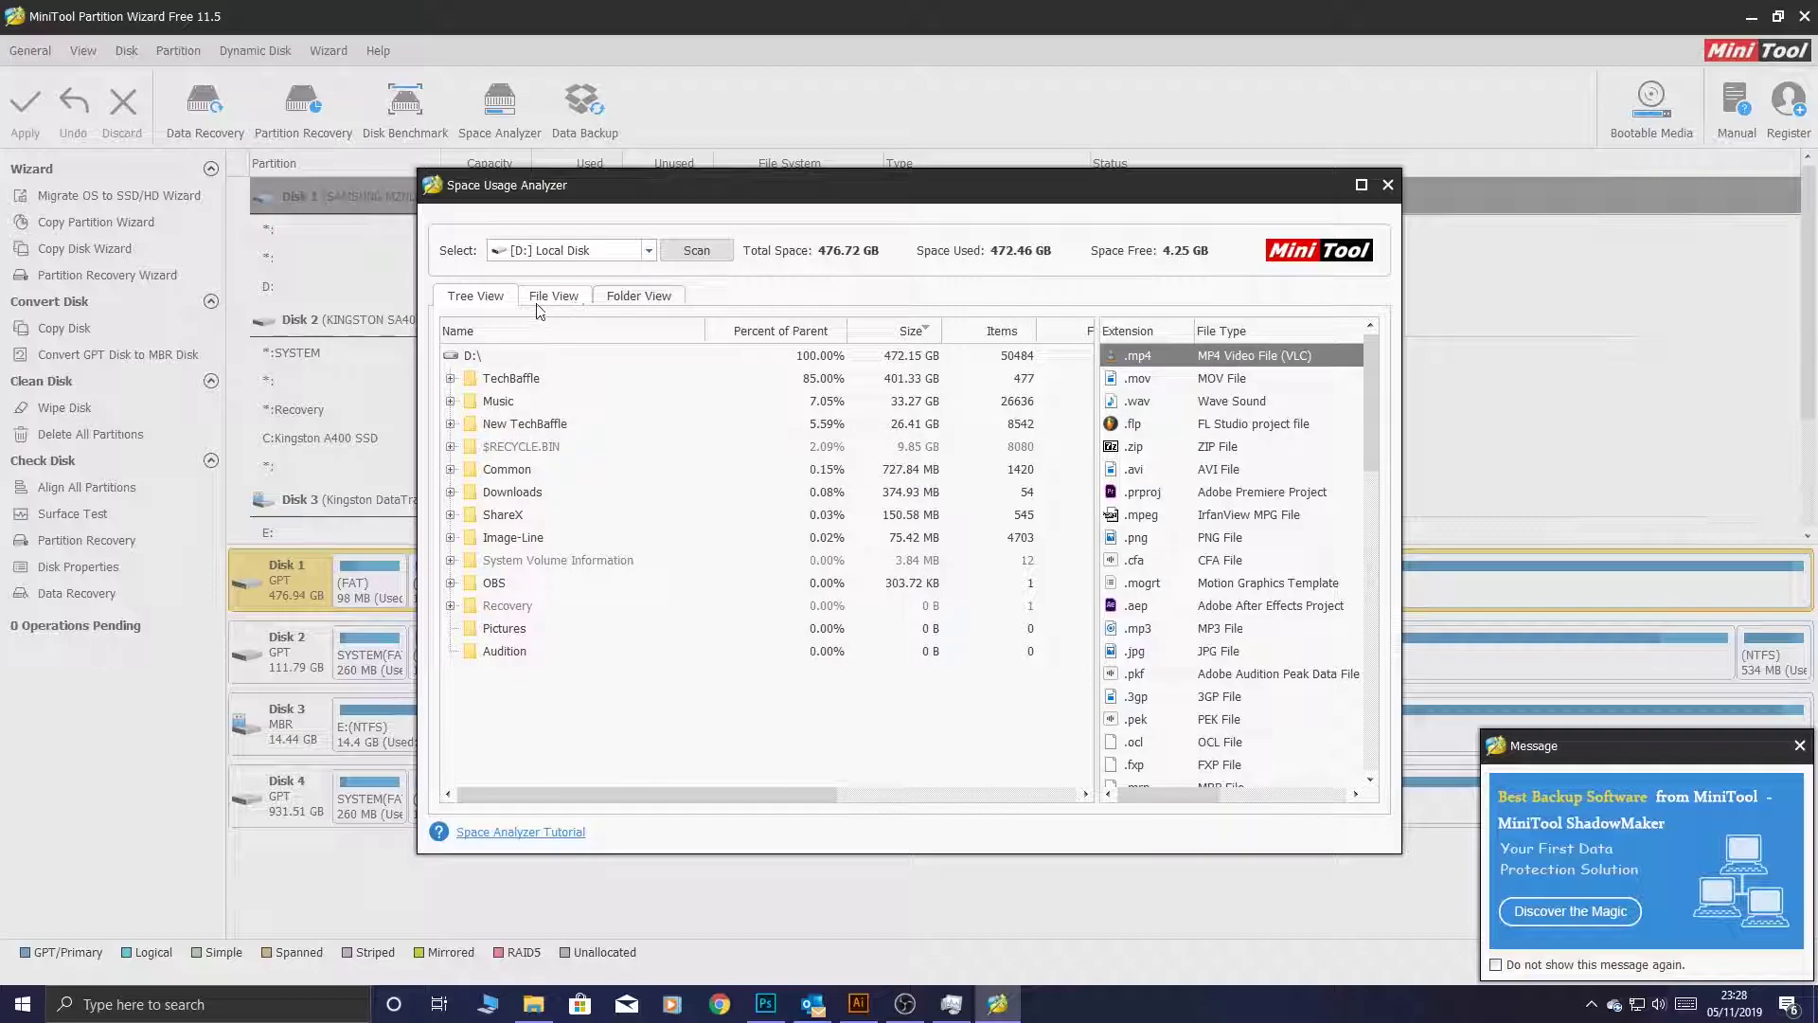
click(451, 379)
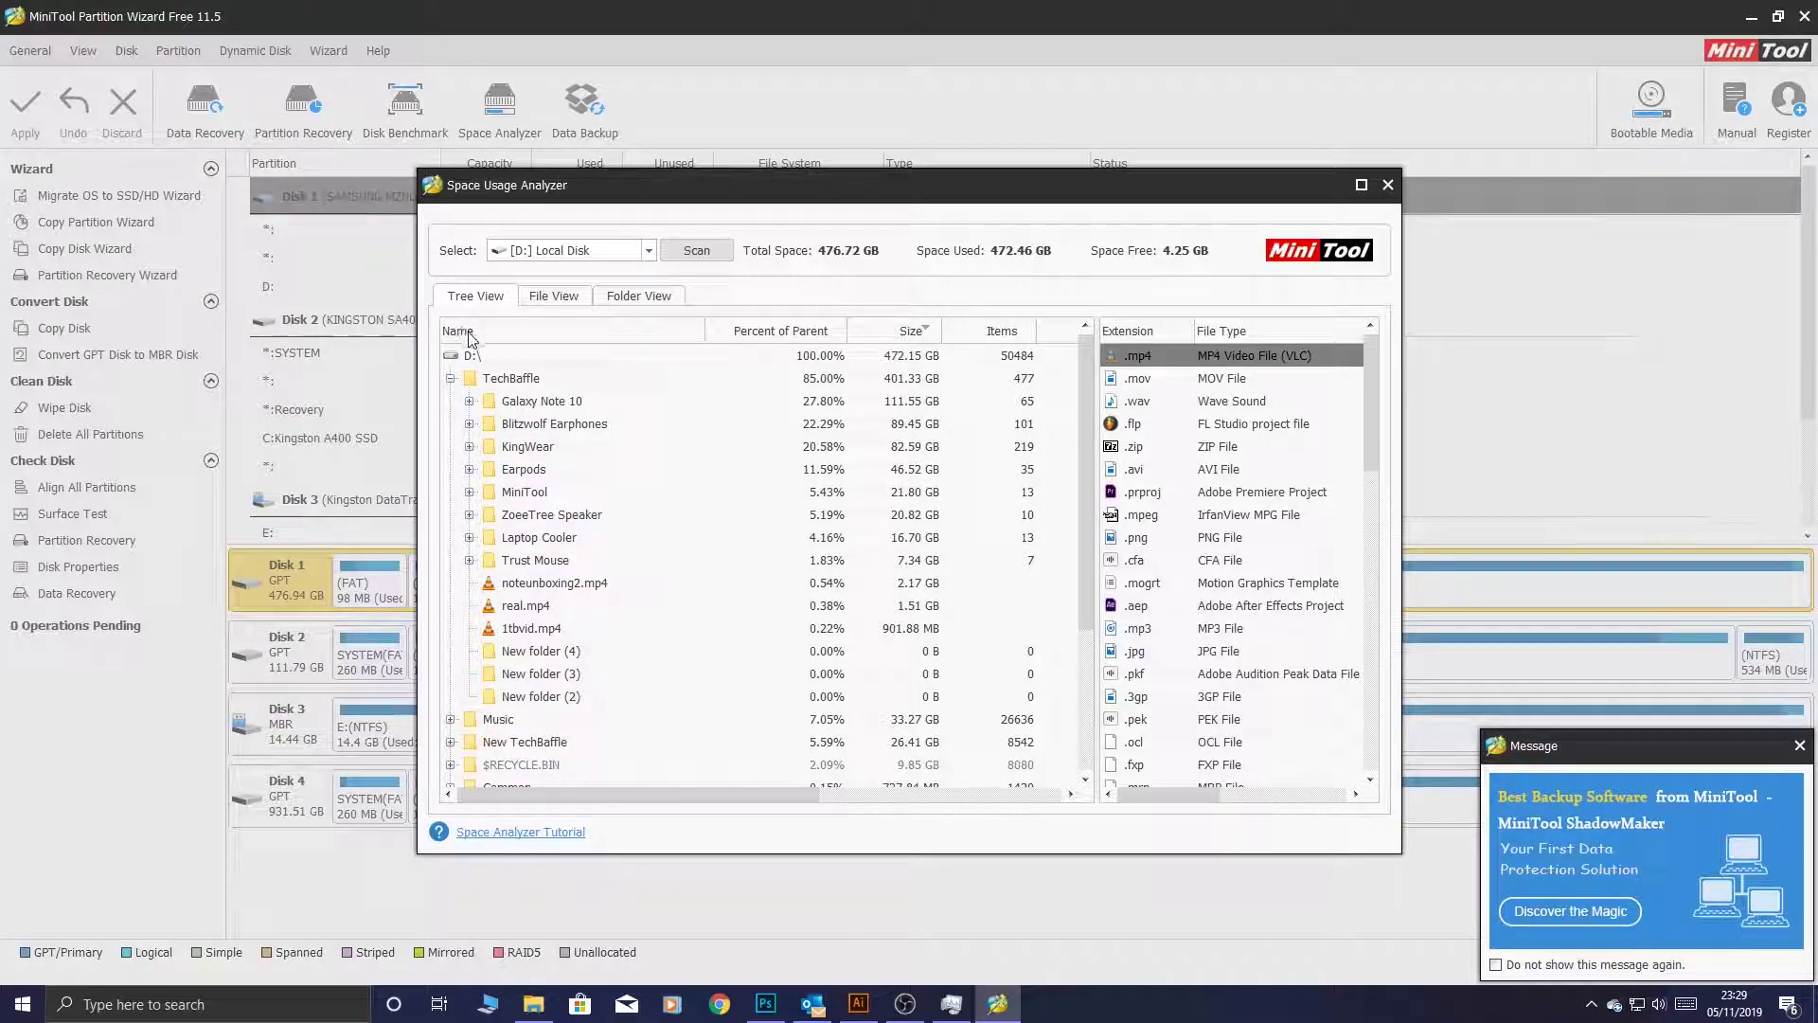
Step: Collapse TechBaffle and sort the D:\ folders by item count, most items first
double_click(815, 378)
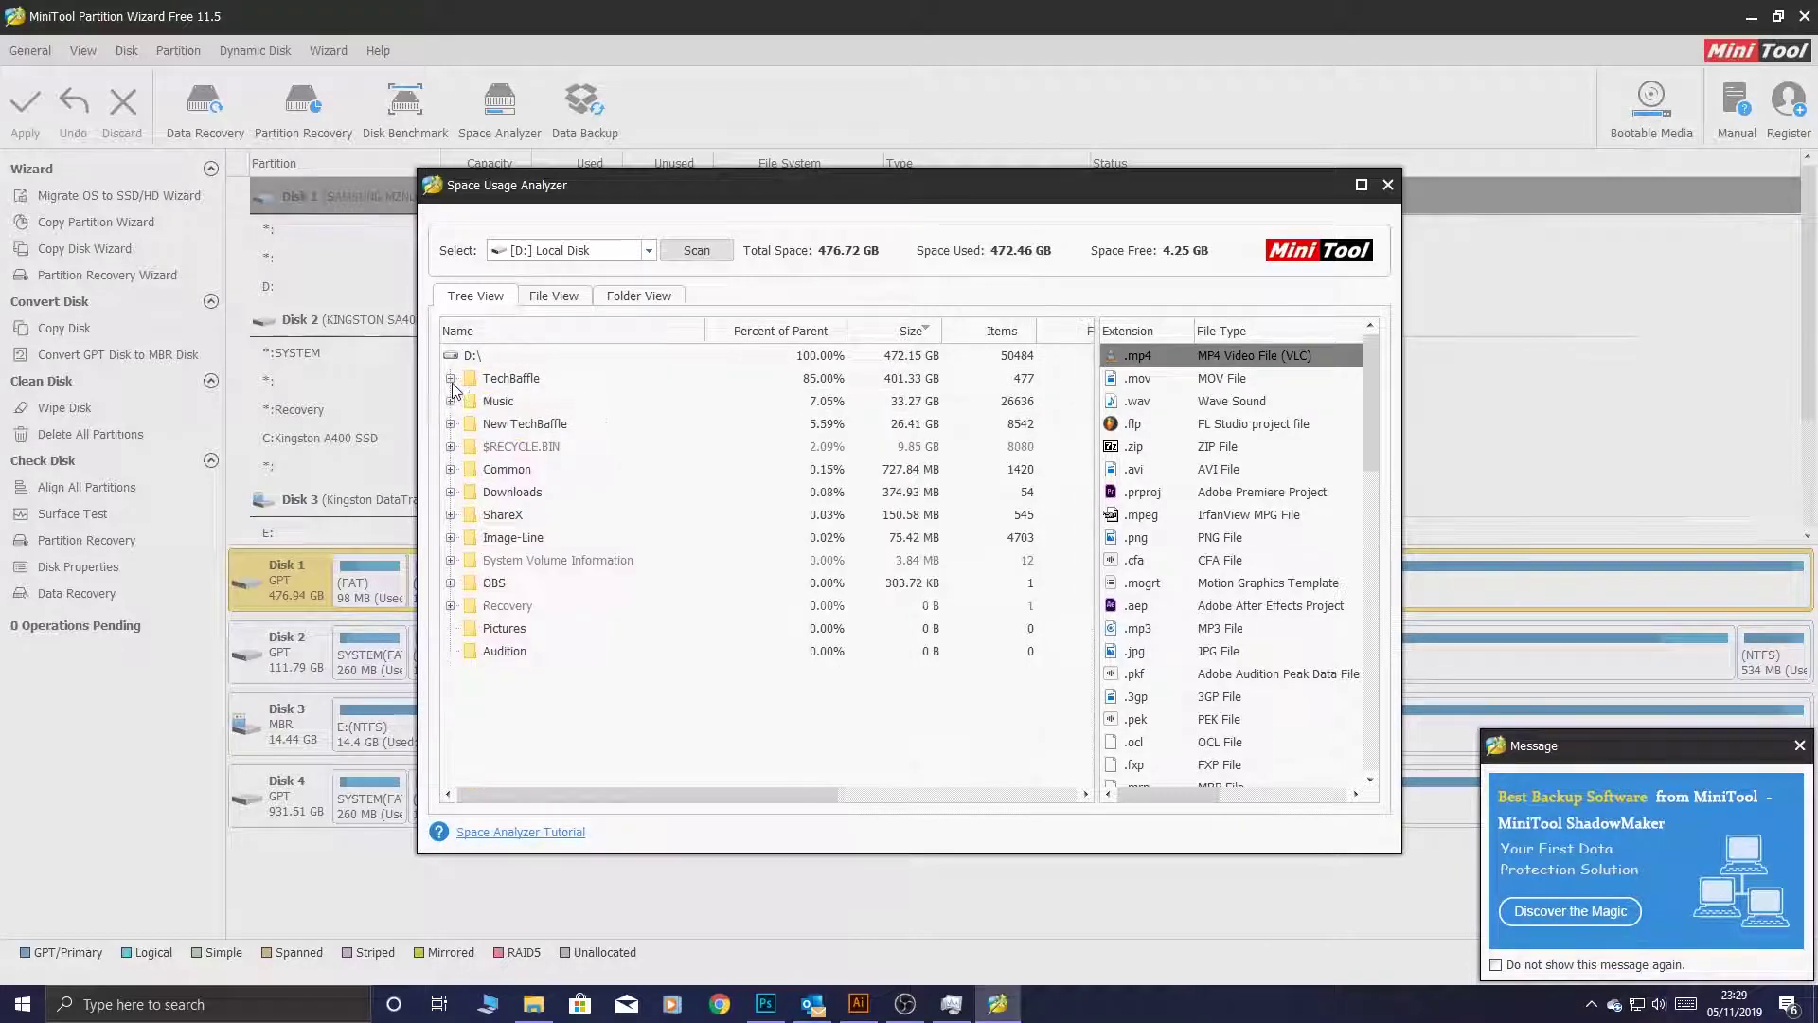
click(796, 337)
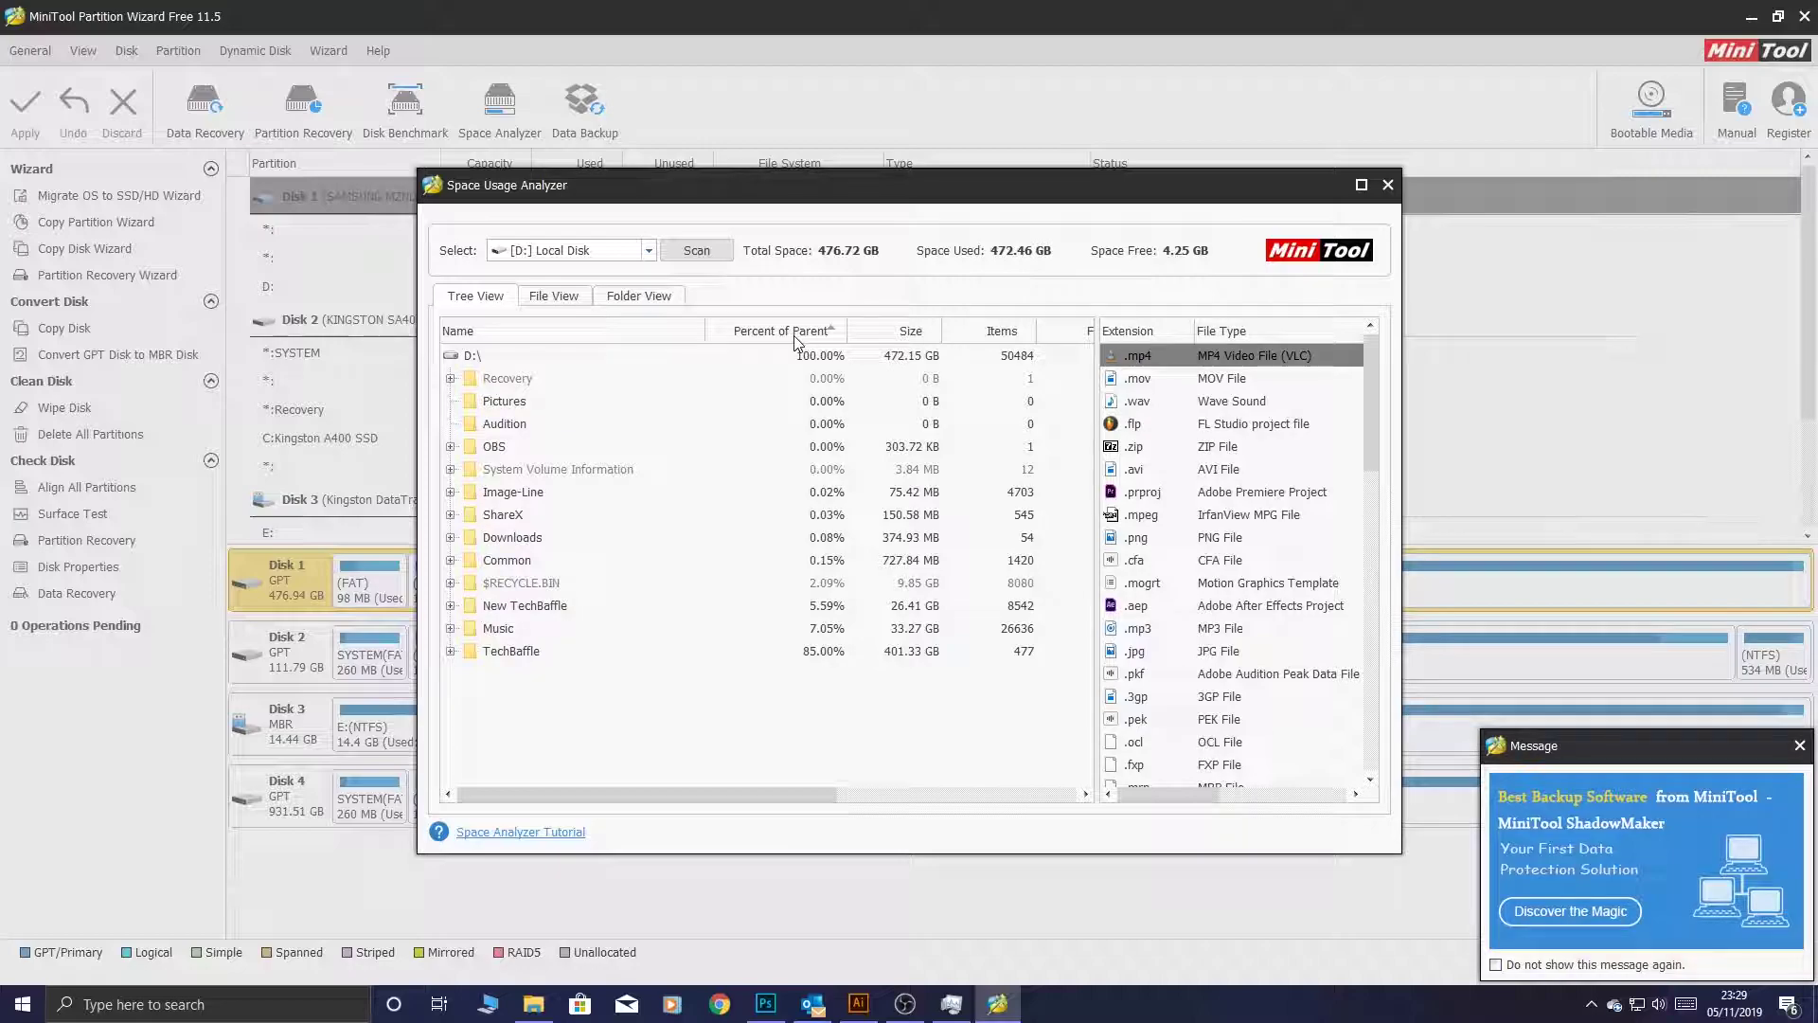
click(795, 337)
click(894, 331)
click(894, 330)
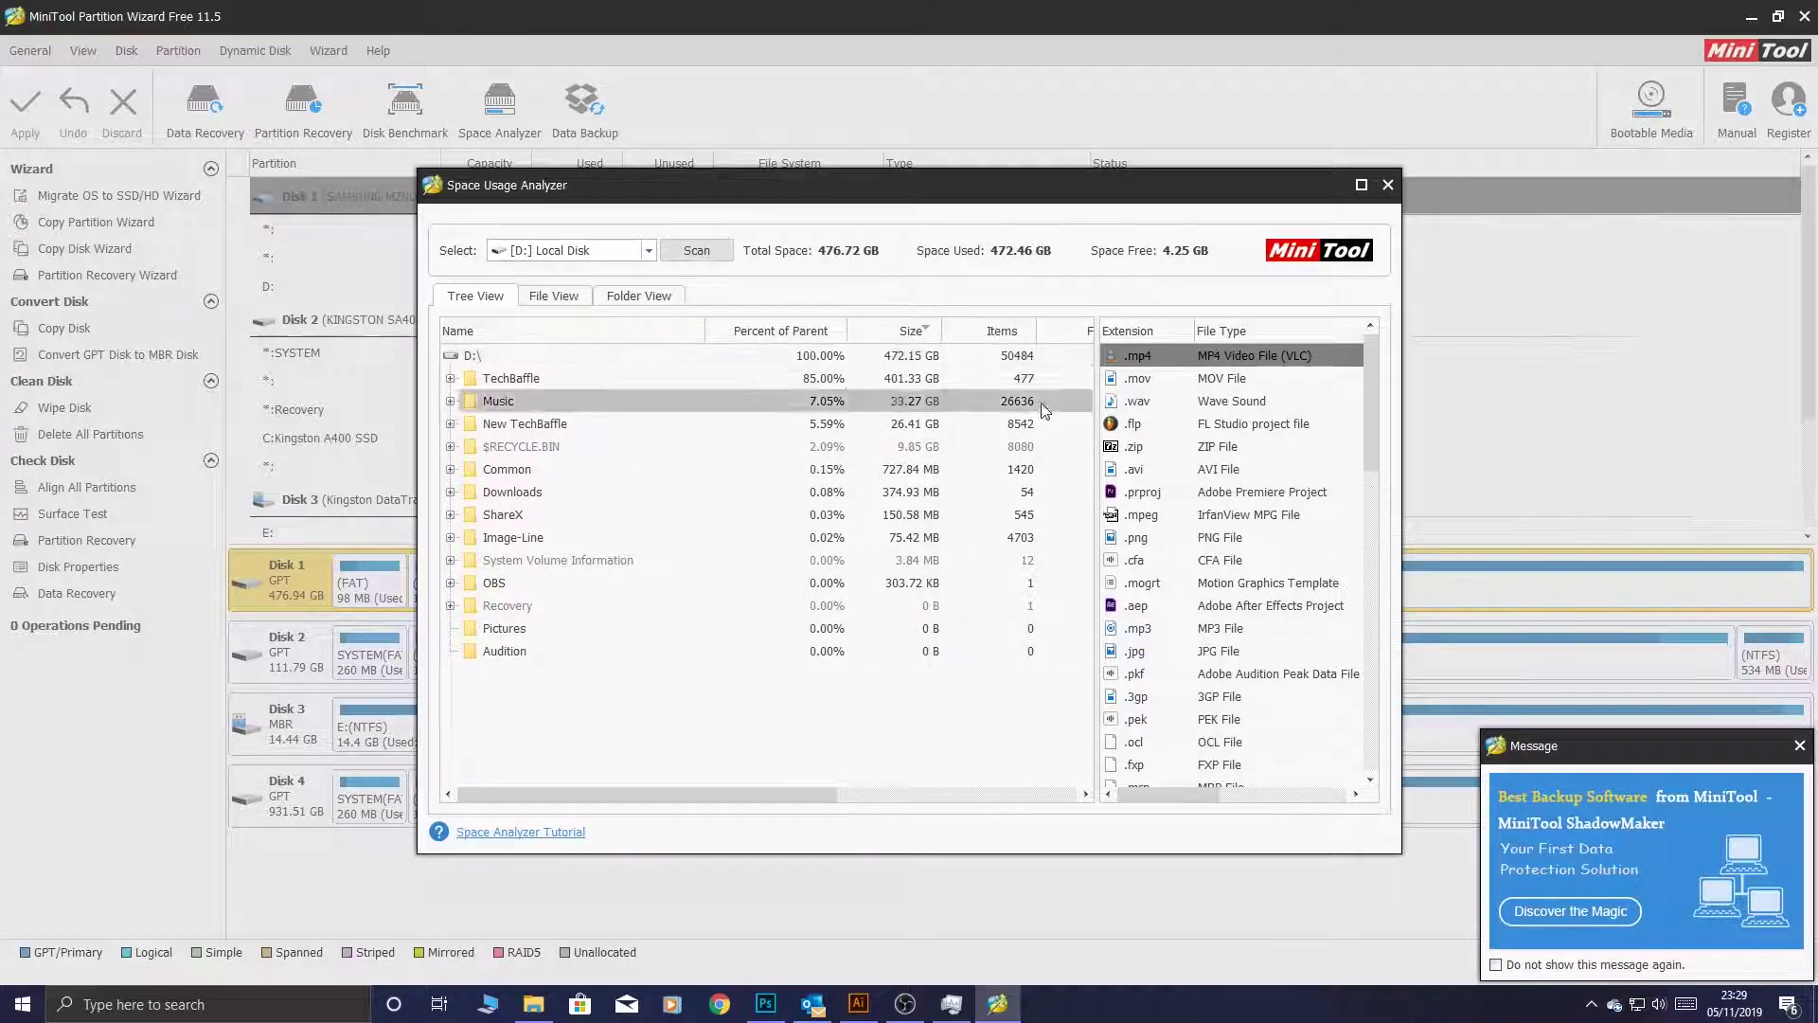
click(1002, 332)
click(1000, 332)
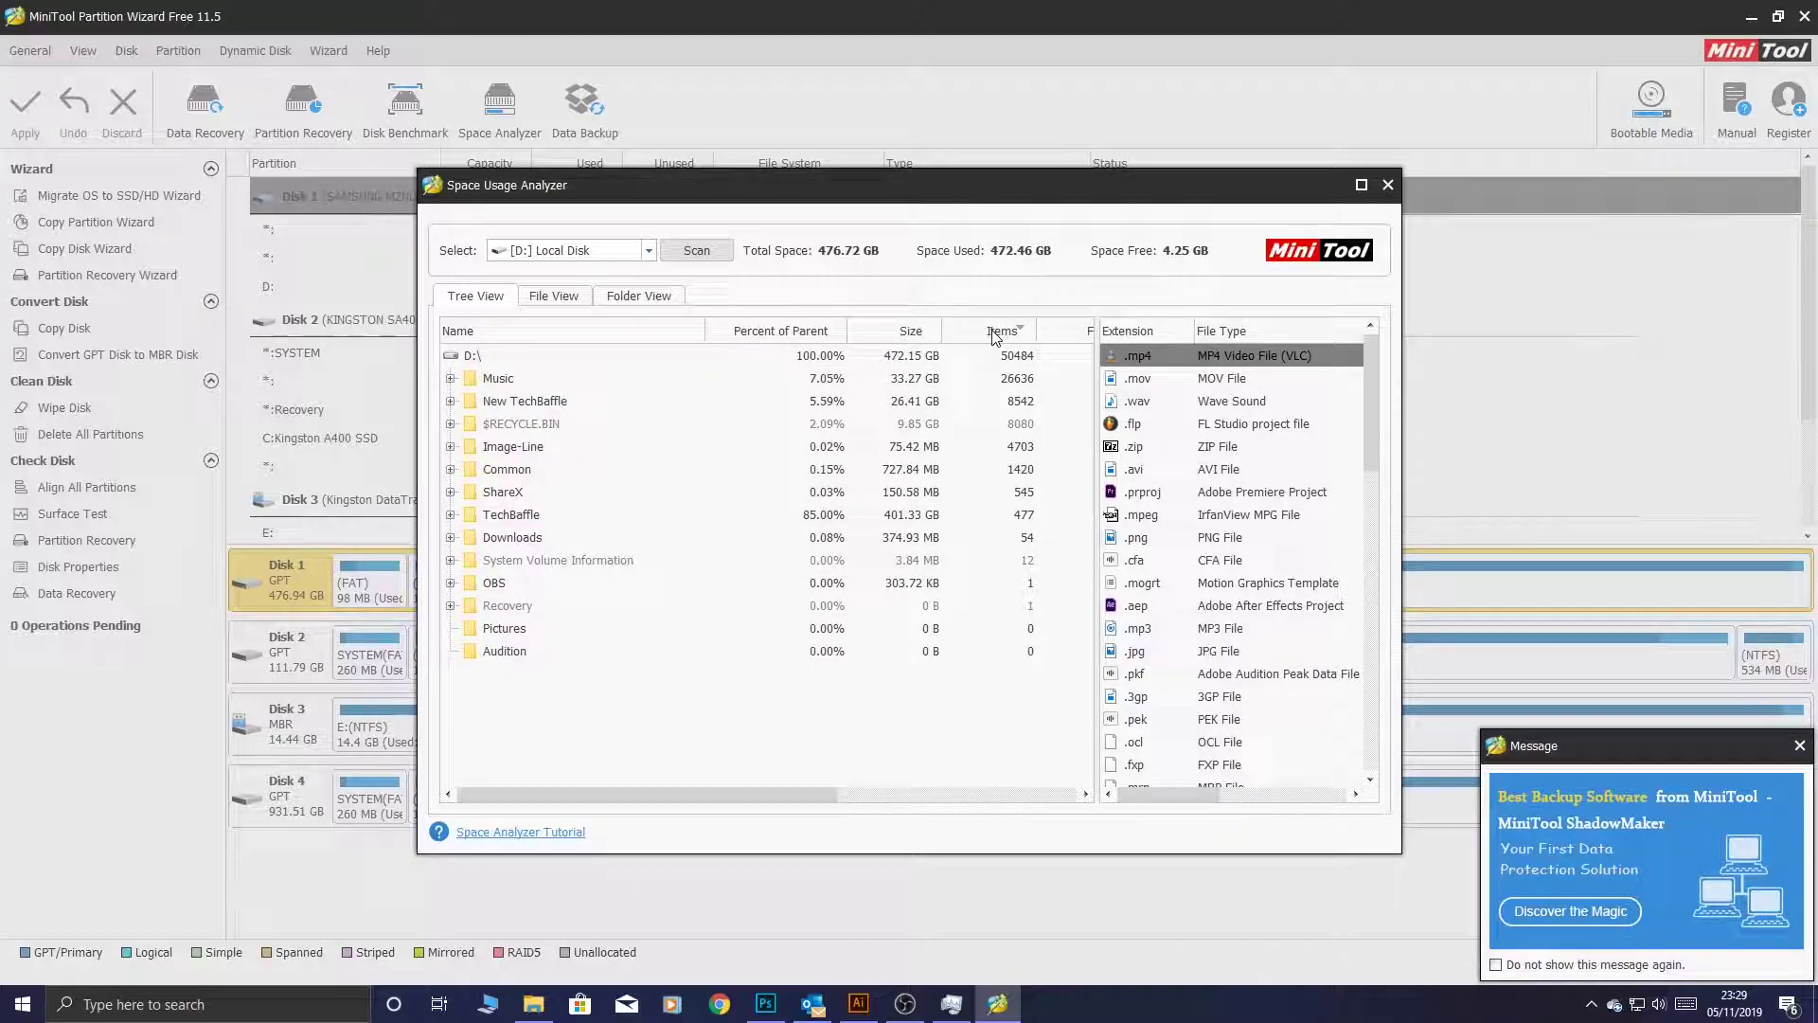
Step: Select the Music and Common folders in the tree
click(989, 377)
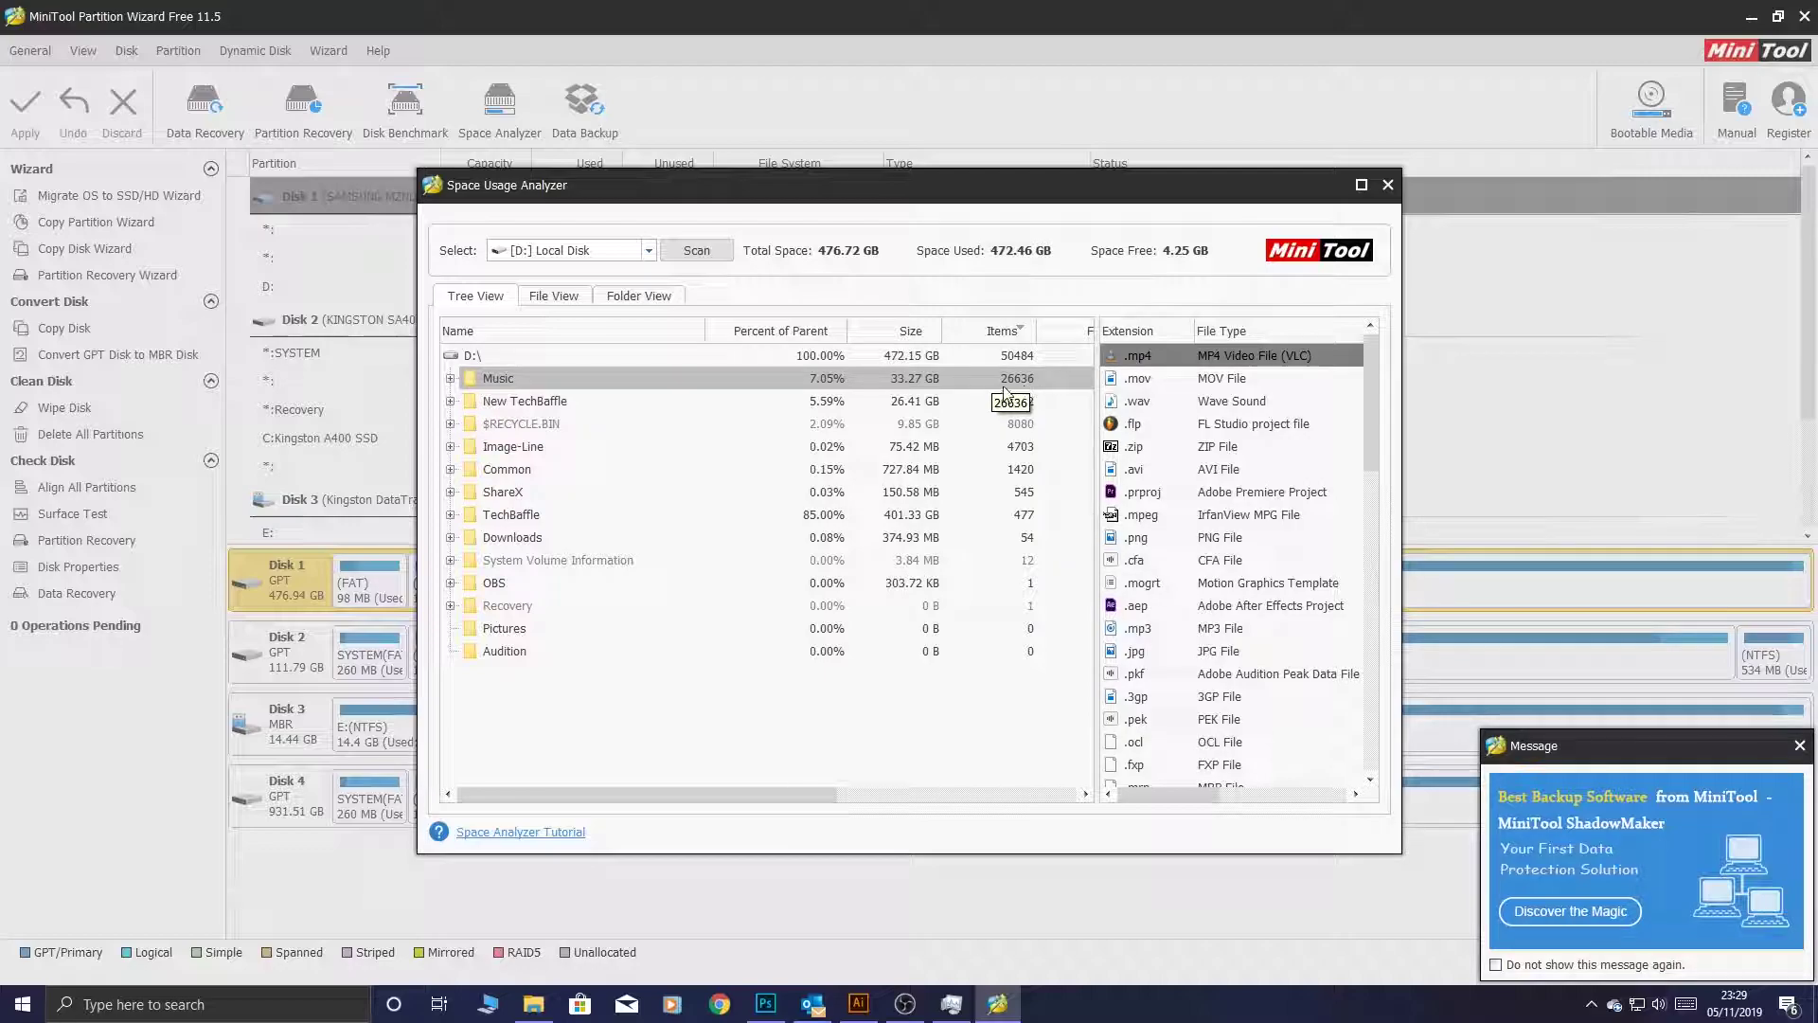
click(1011, 468)
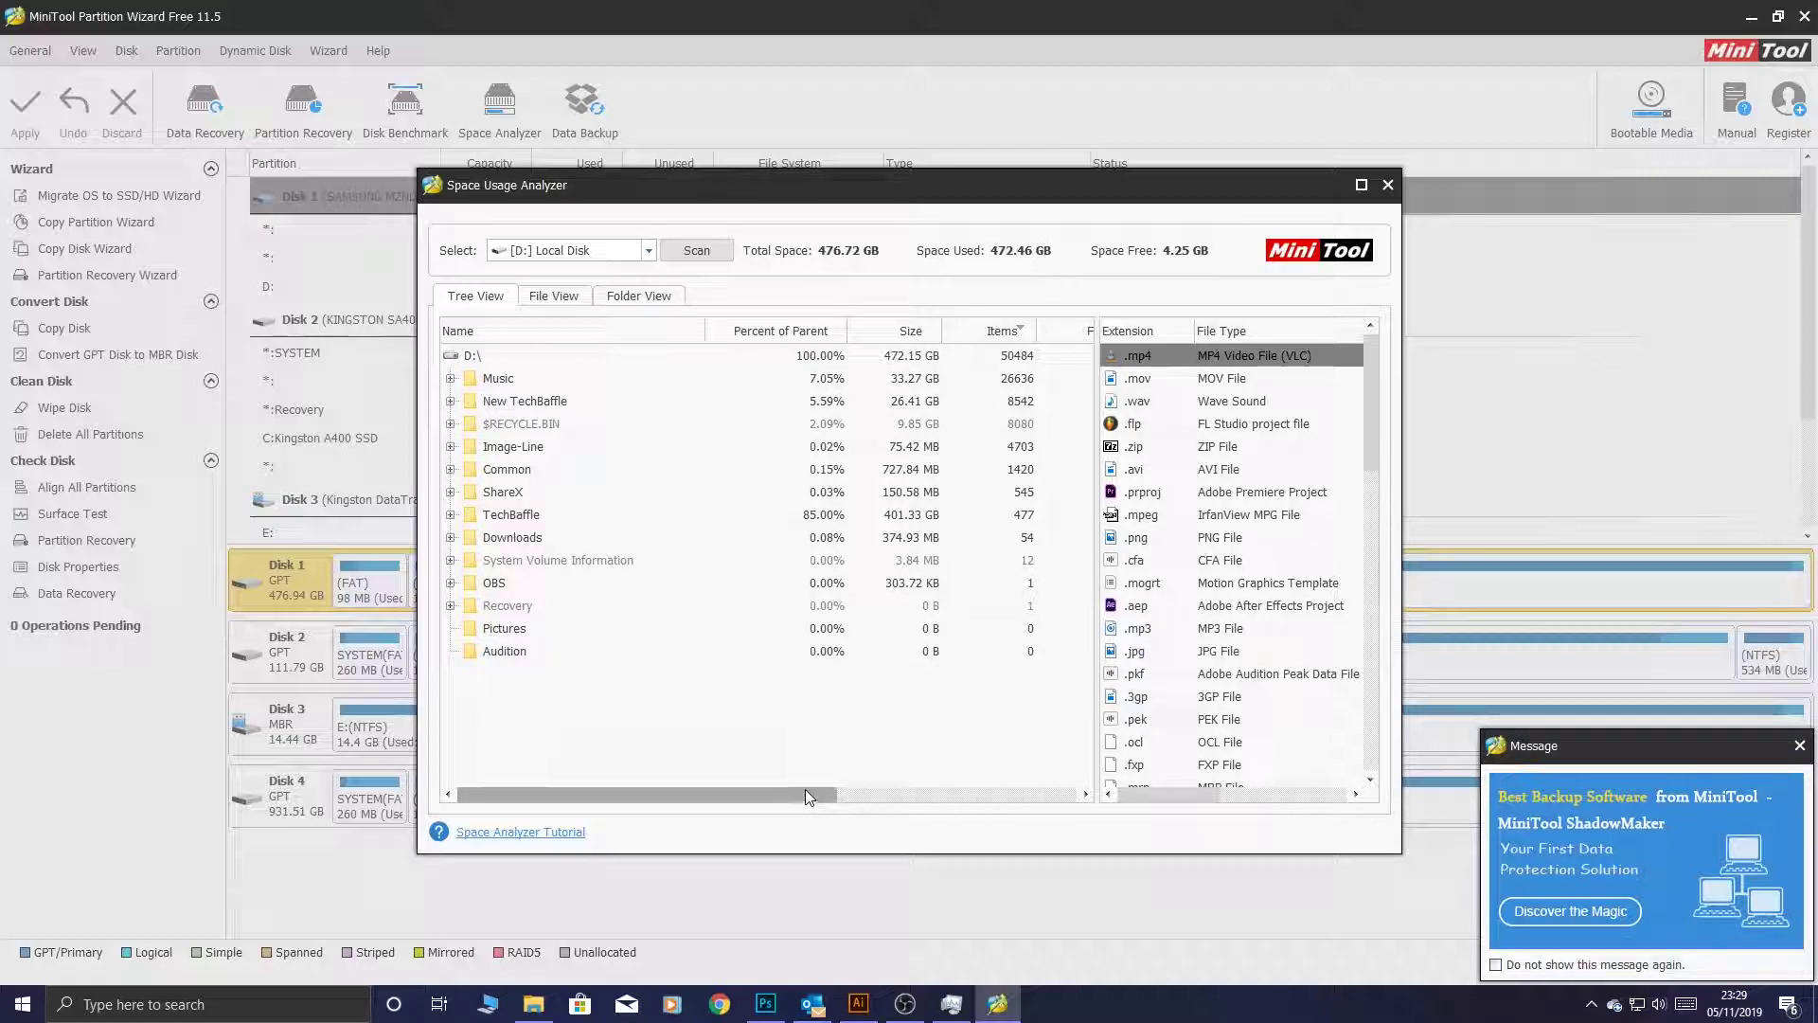
mouse_move(805, 788)
mouse_down()
mouse_move(982, 755)
mouse_move(793, 763)
mouse_up()
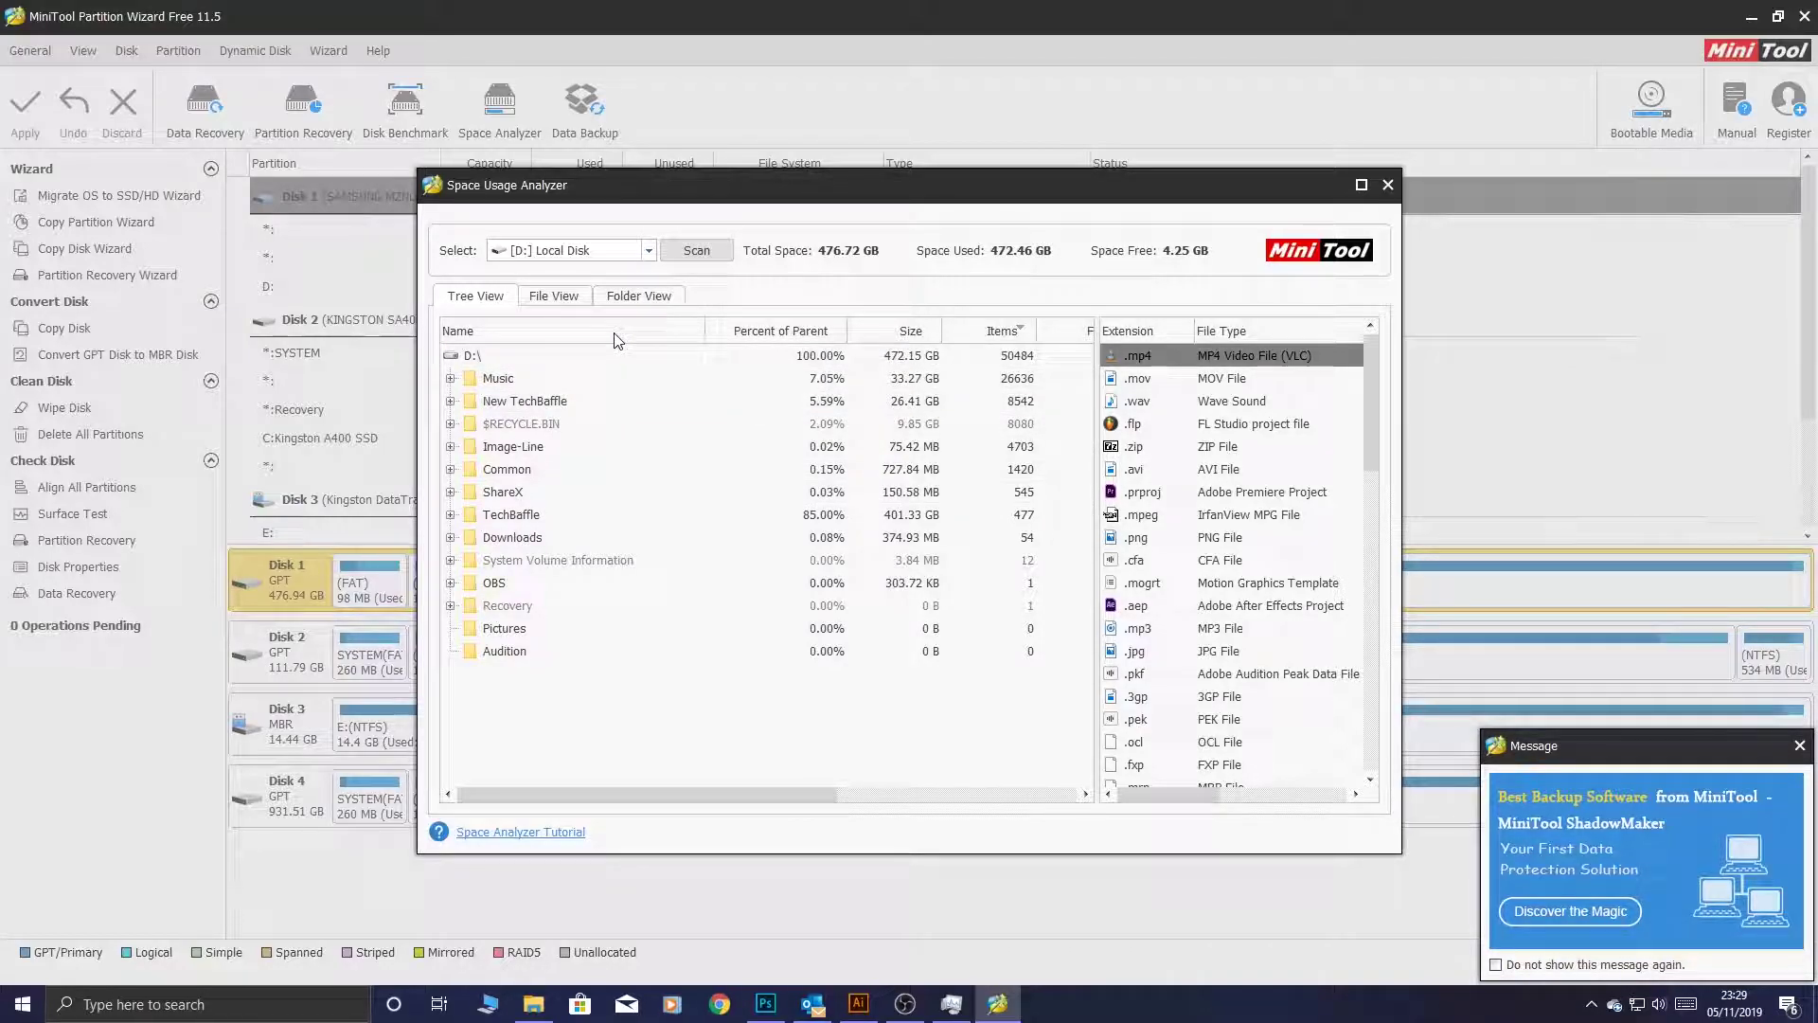
Step: Return to the .mp4 File View, select the largest clip, and sort by size descending
click(558, 299)
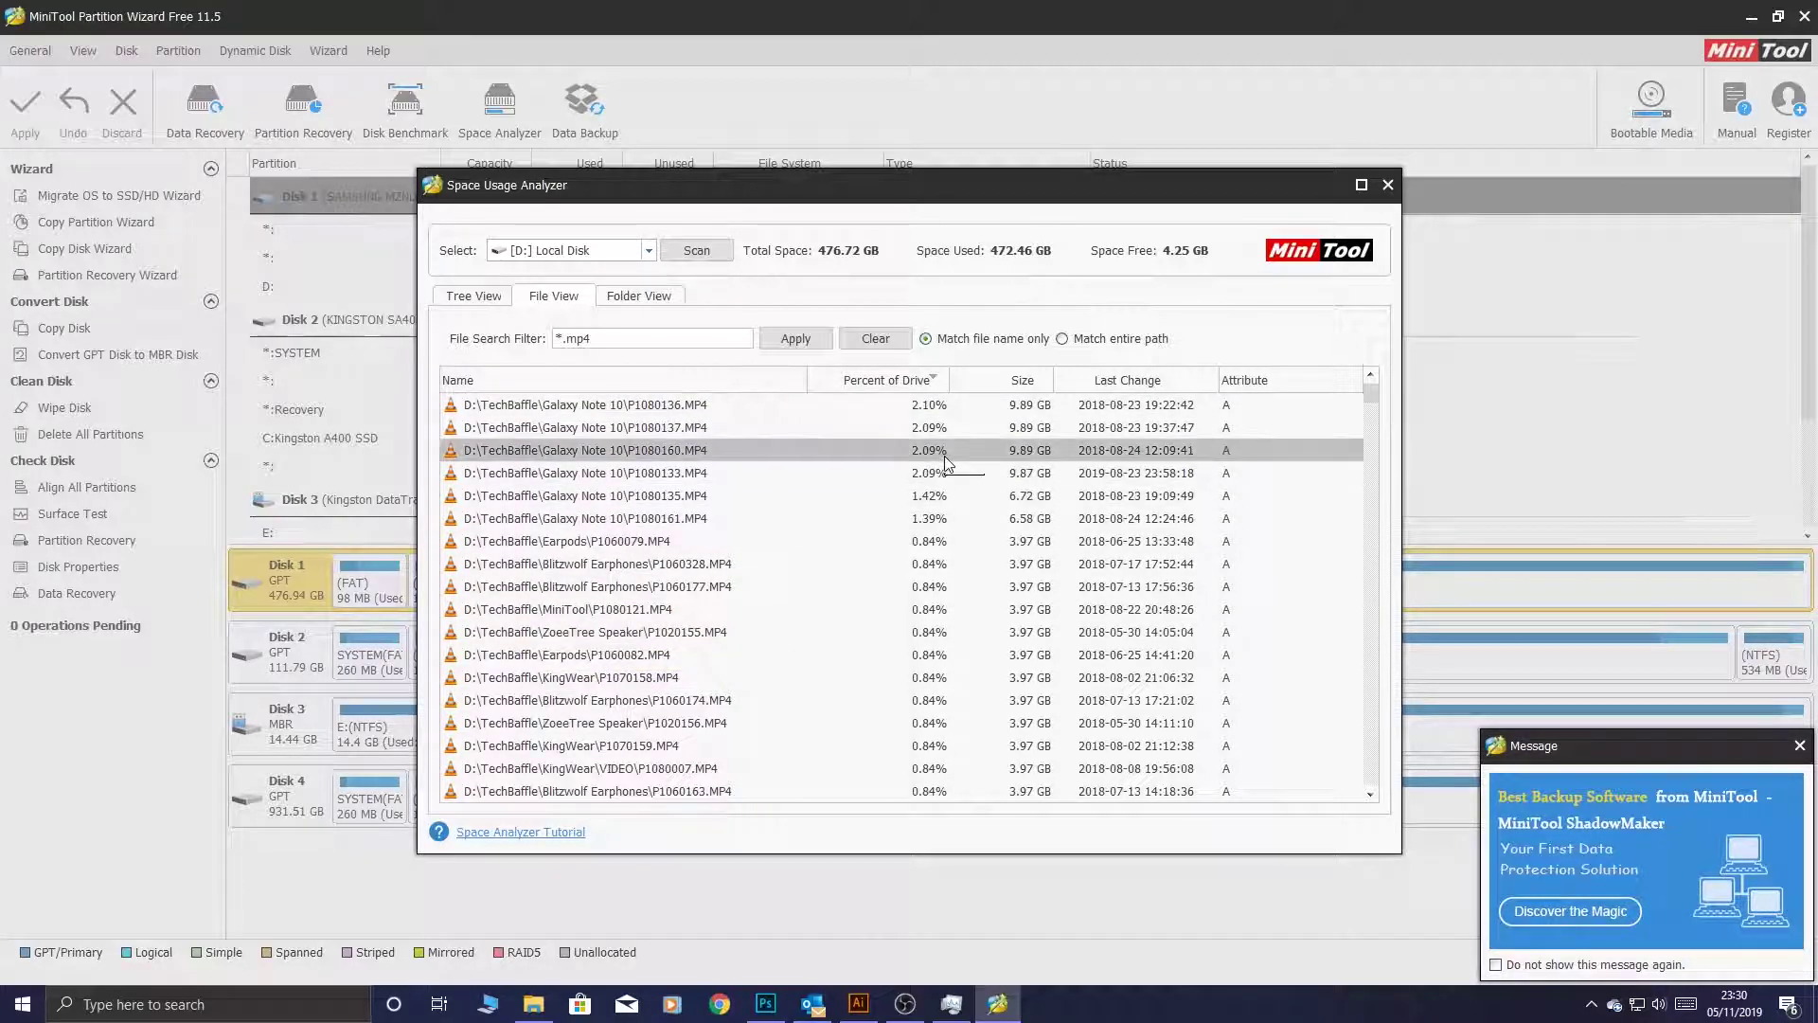
click(1371, 712)
drag(1370, 712, 1314, 753)
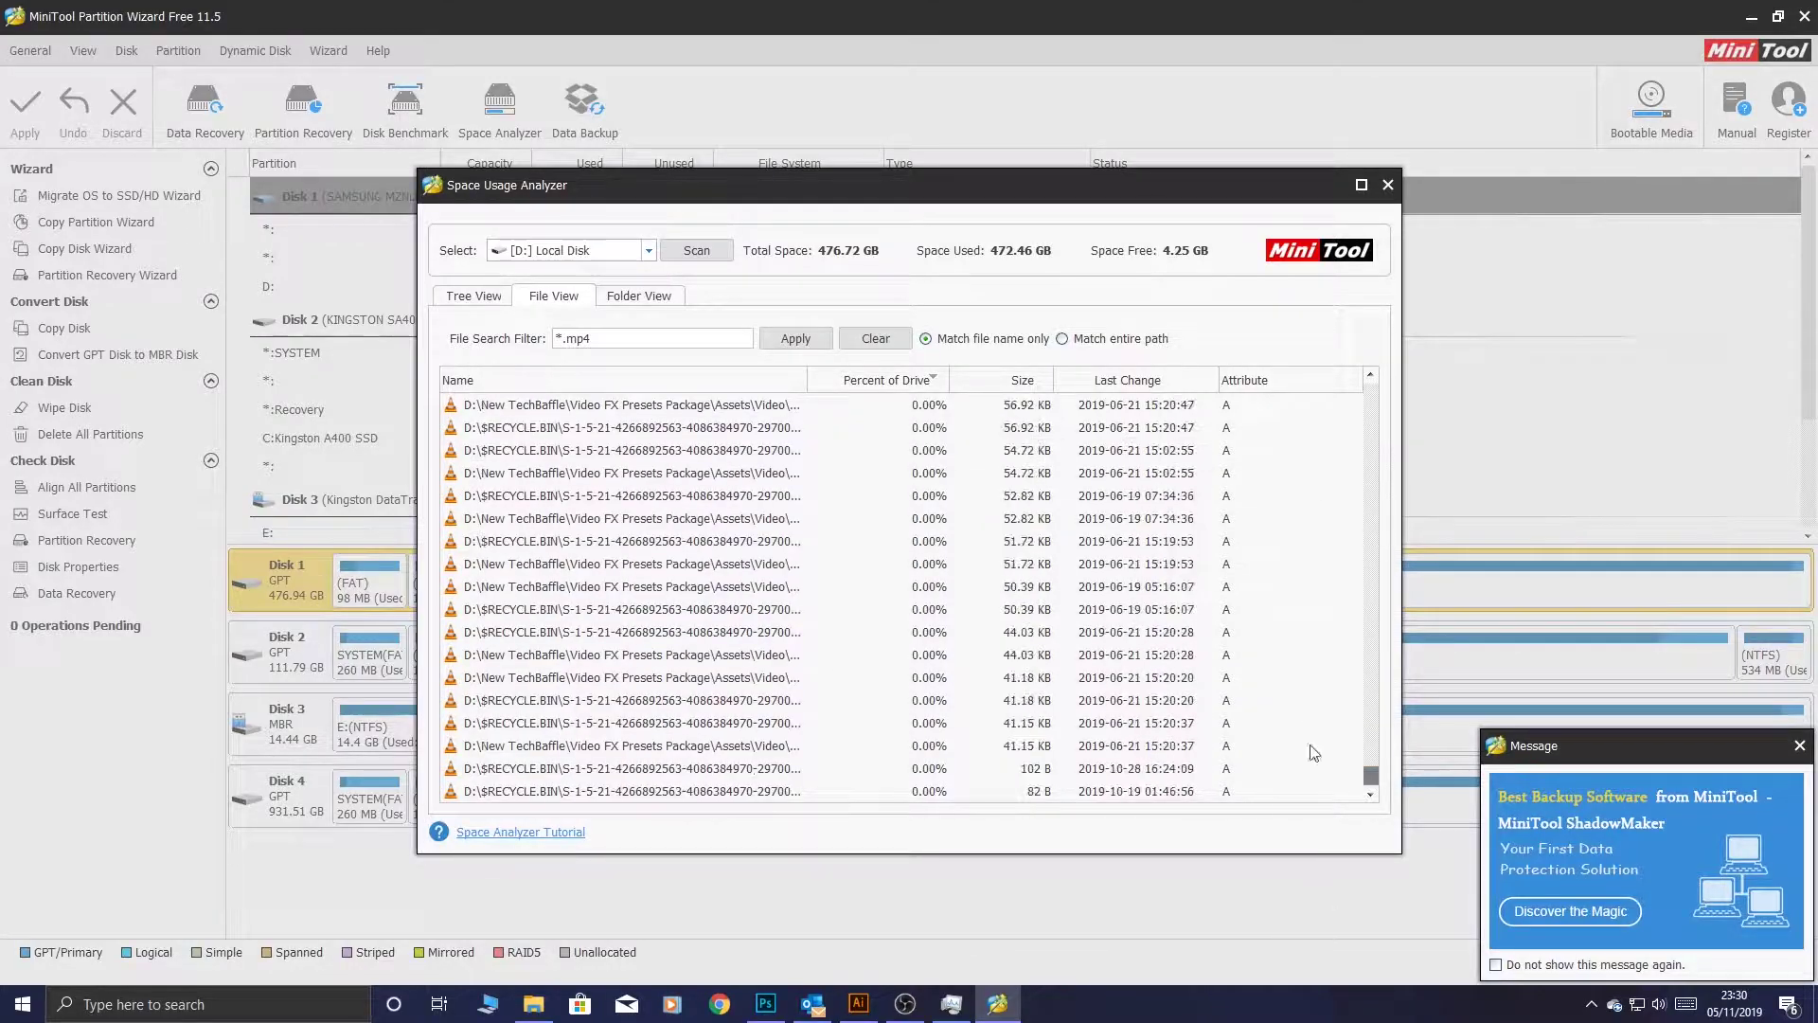
scroll(1314, 753, up, 15)
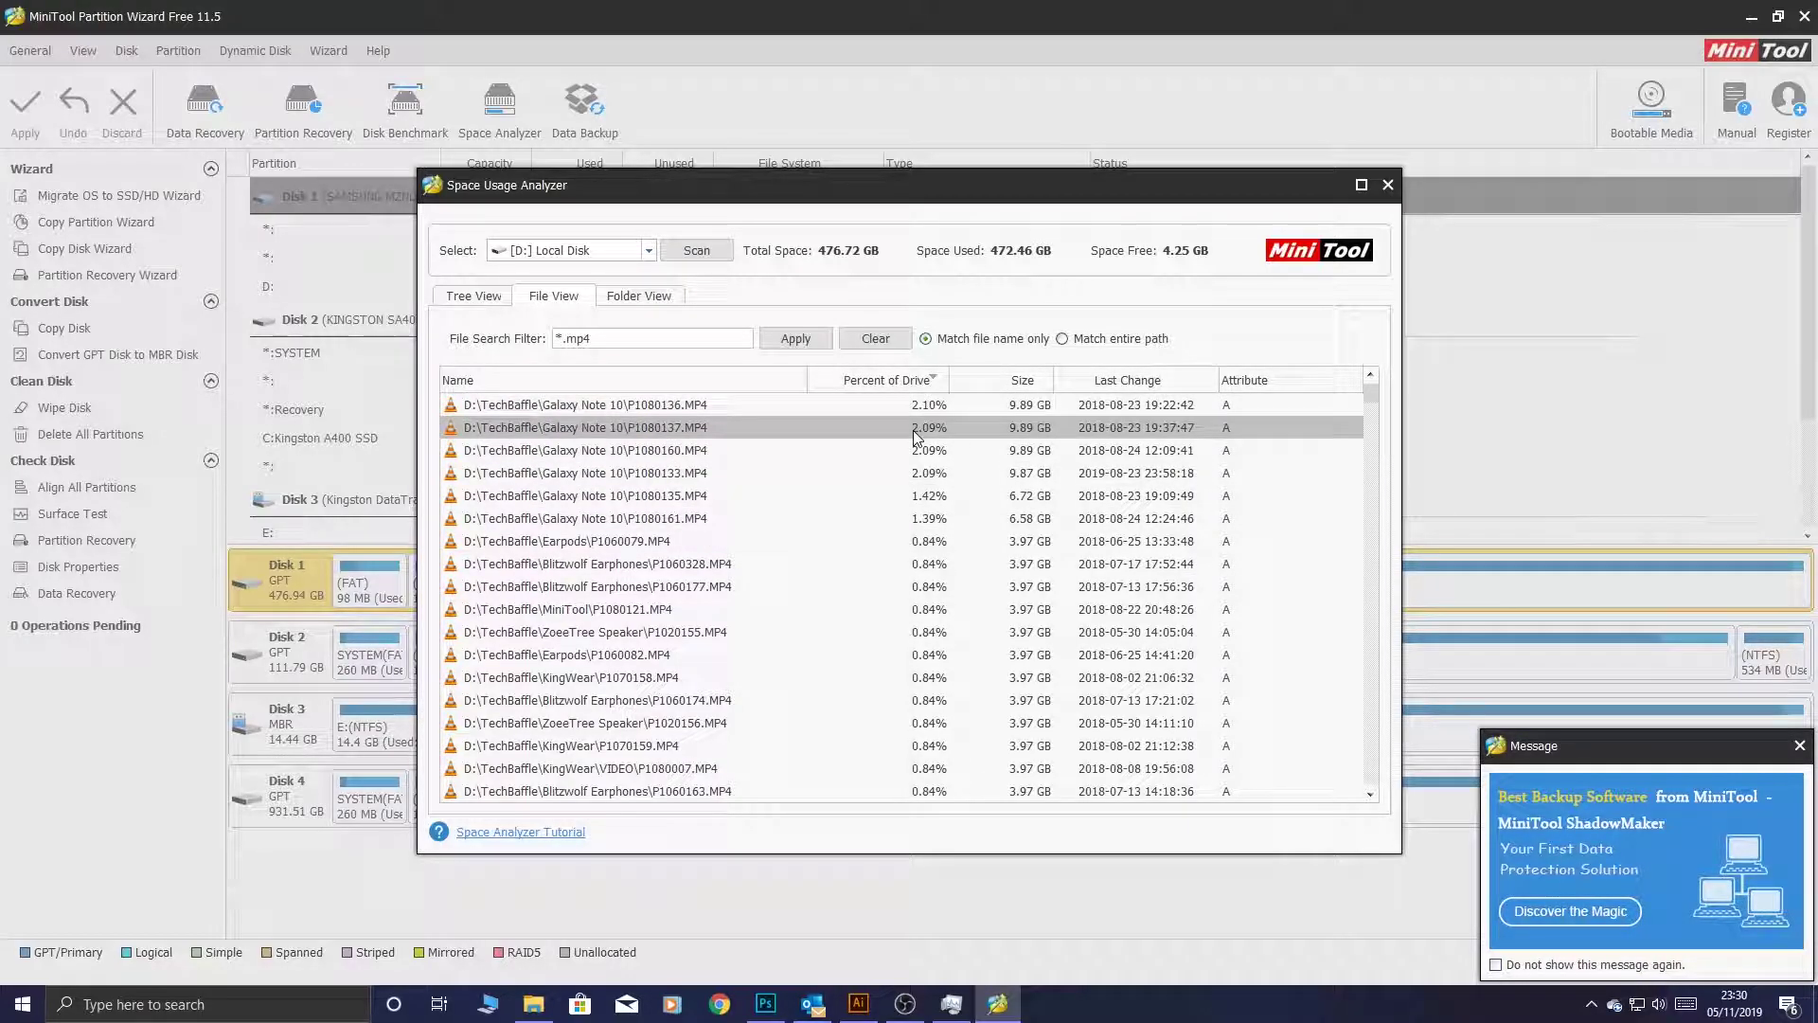
click(691, 408)
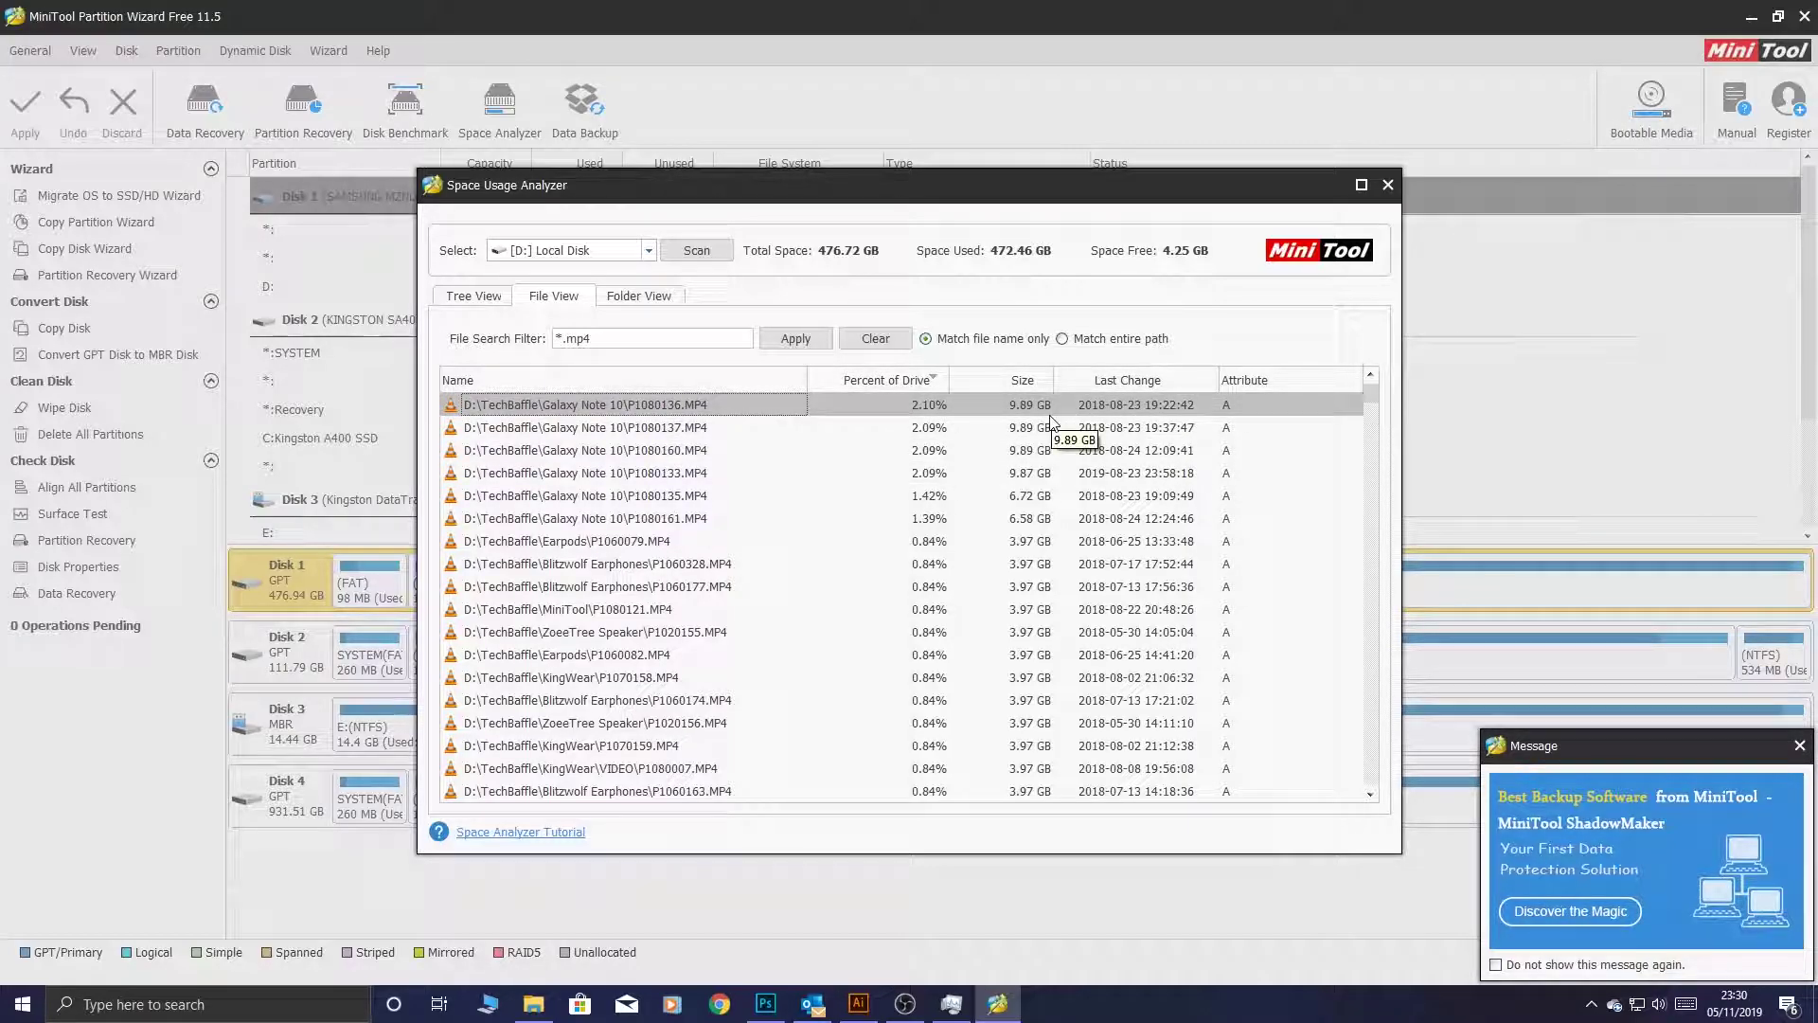
click(1019, 381)
click(1018, 381)
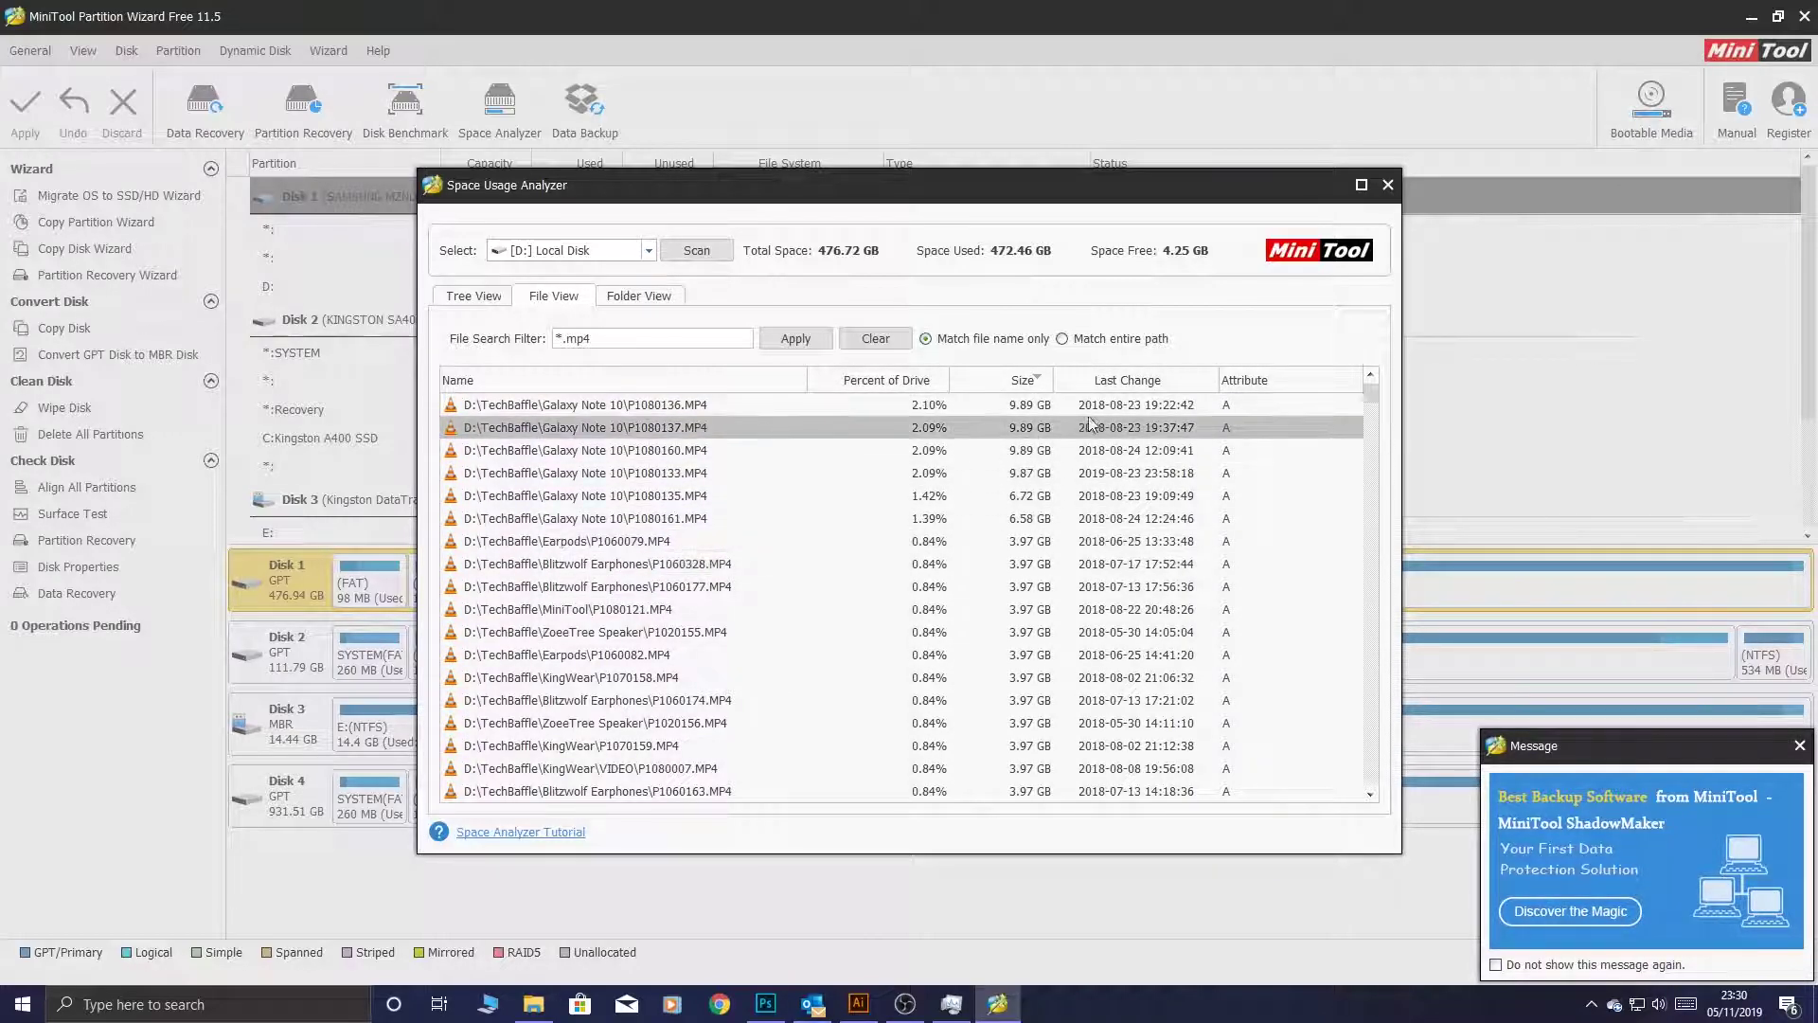
Step: Sort the filtered .mp4 files oldest first by Last Change and select a couple of them
click(1127, 382)
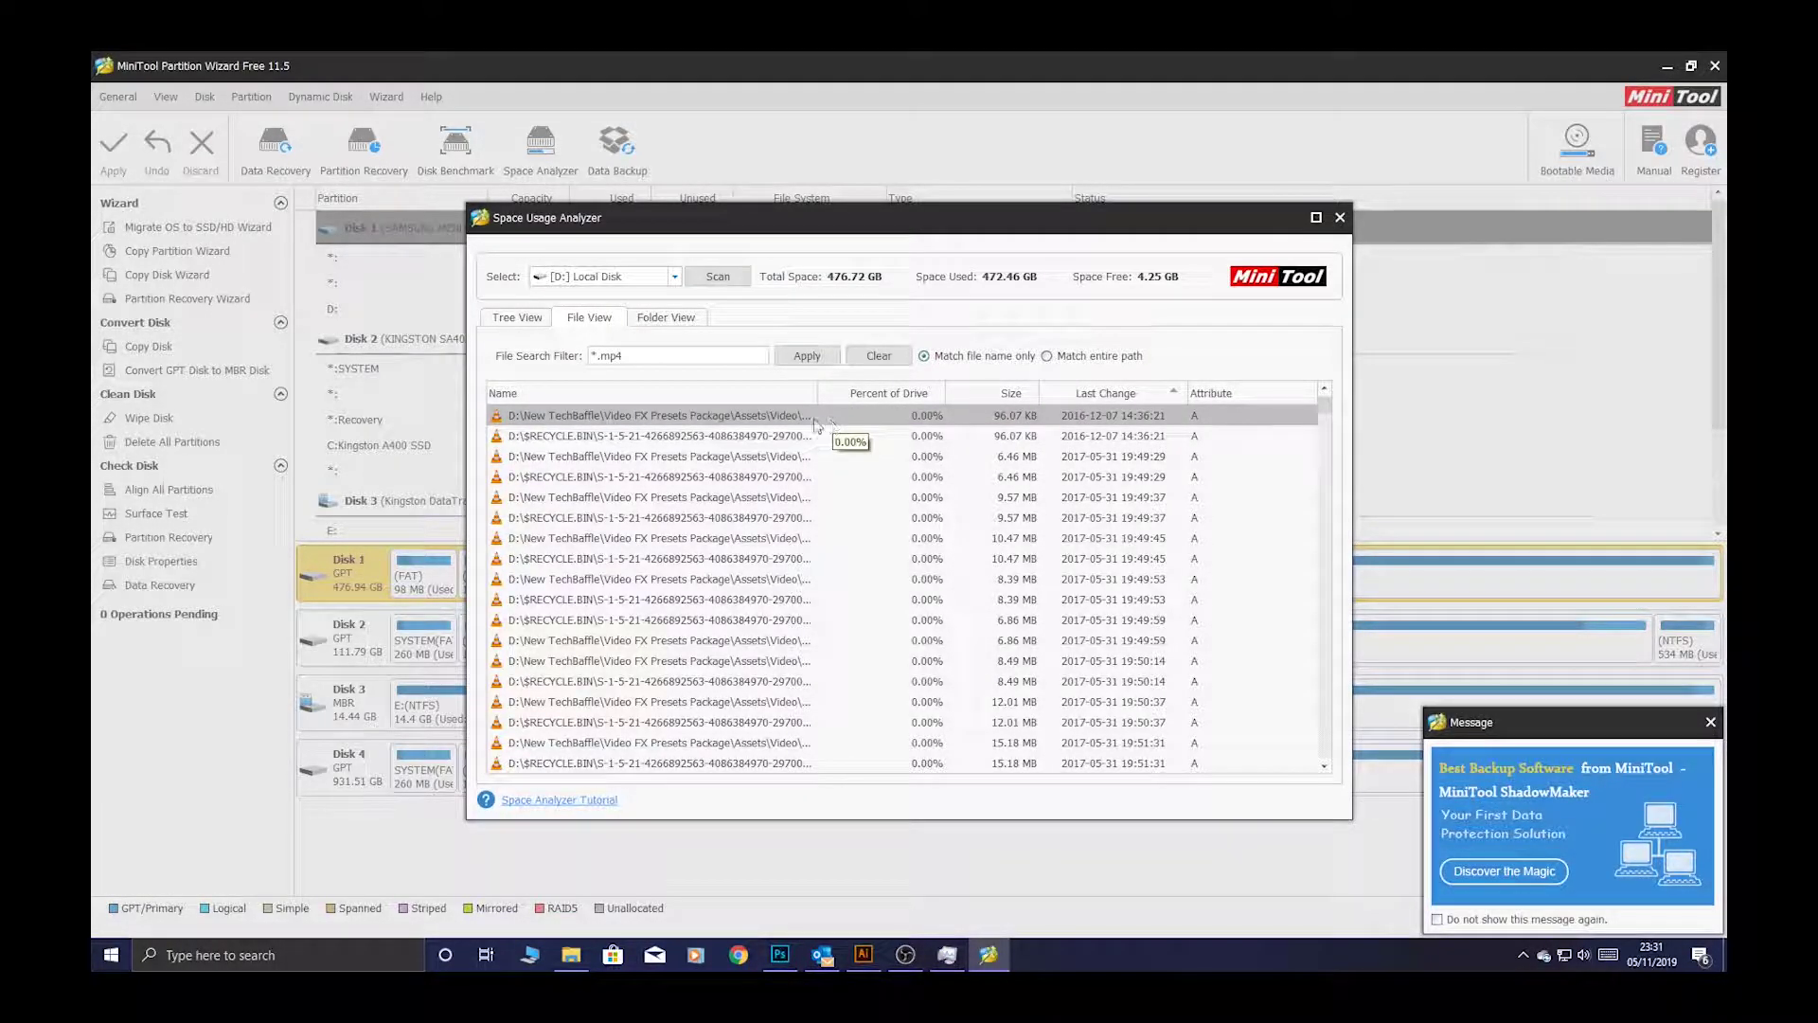
click(941, 476)
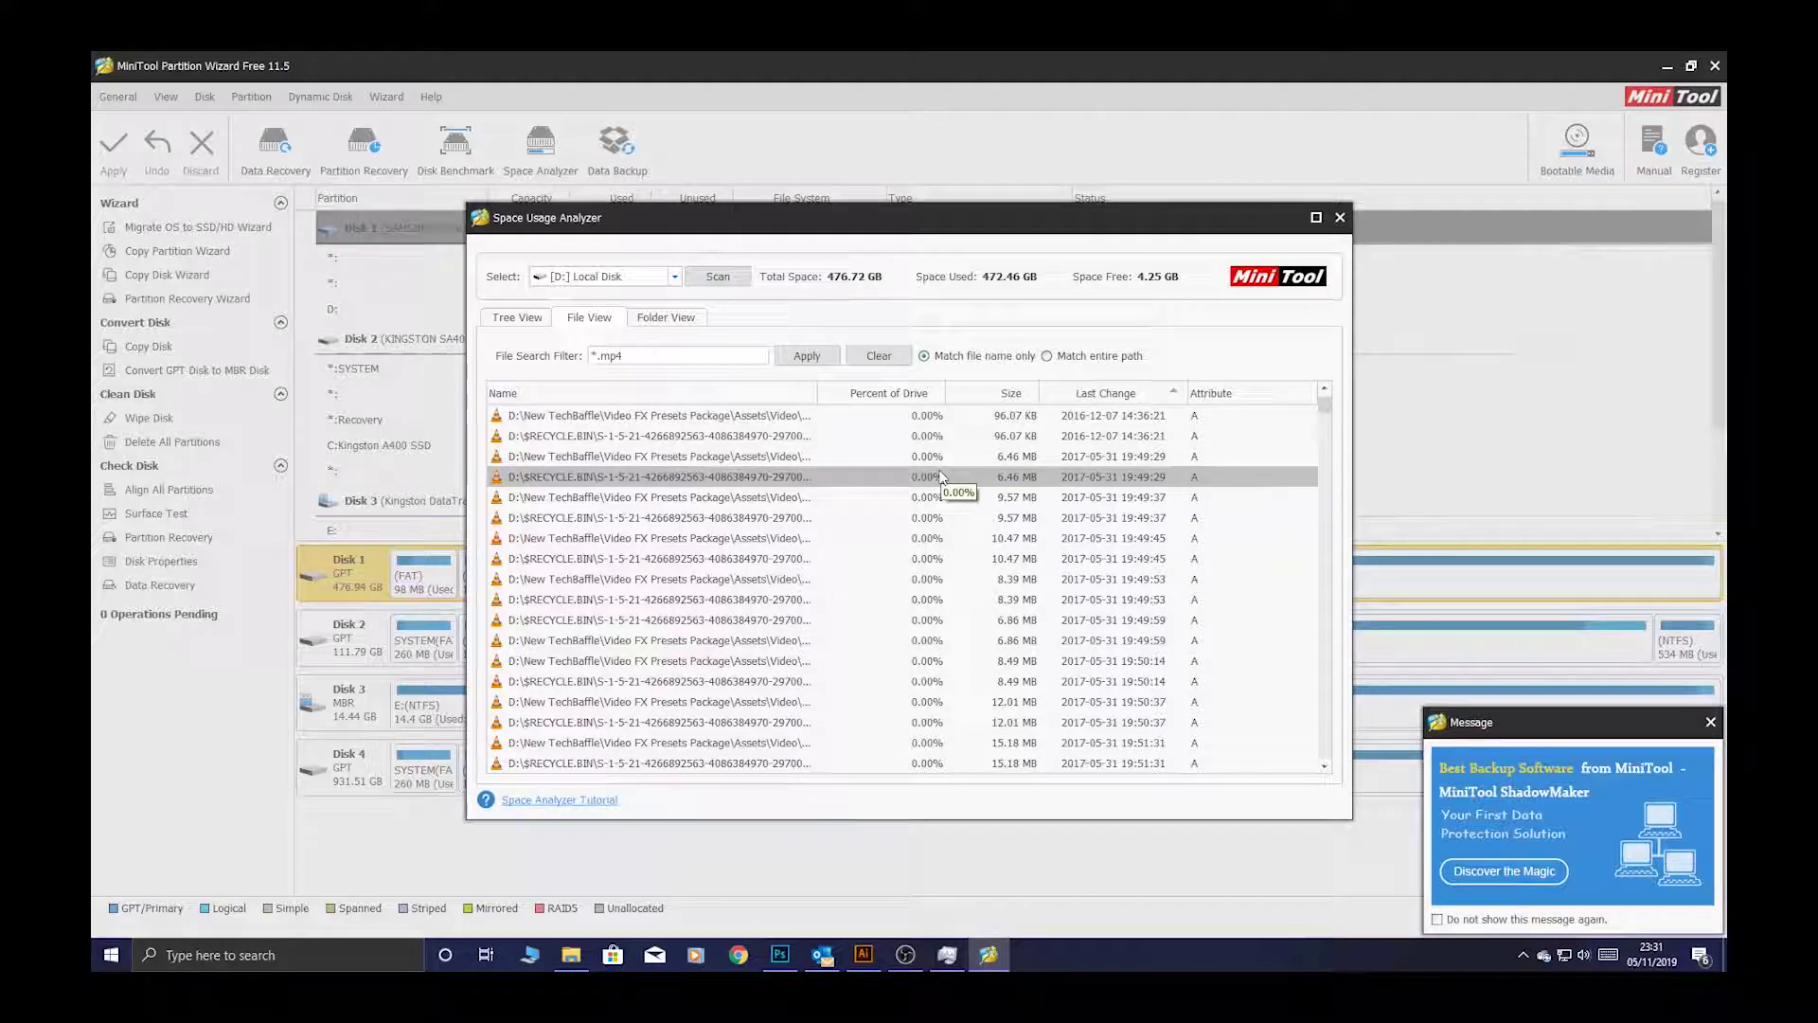
click(1103, 435)
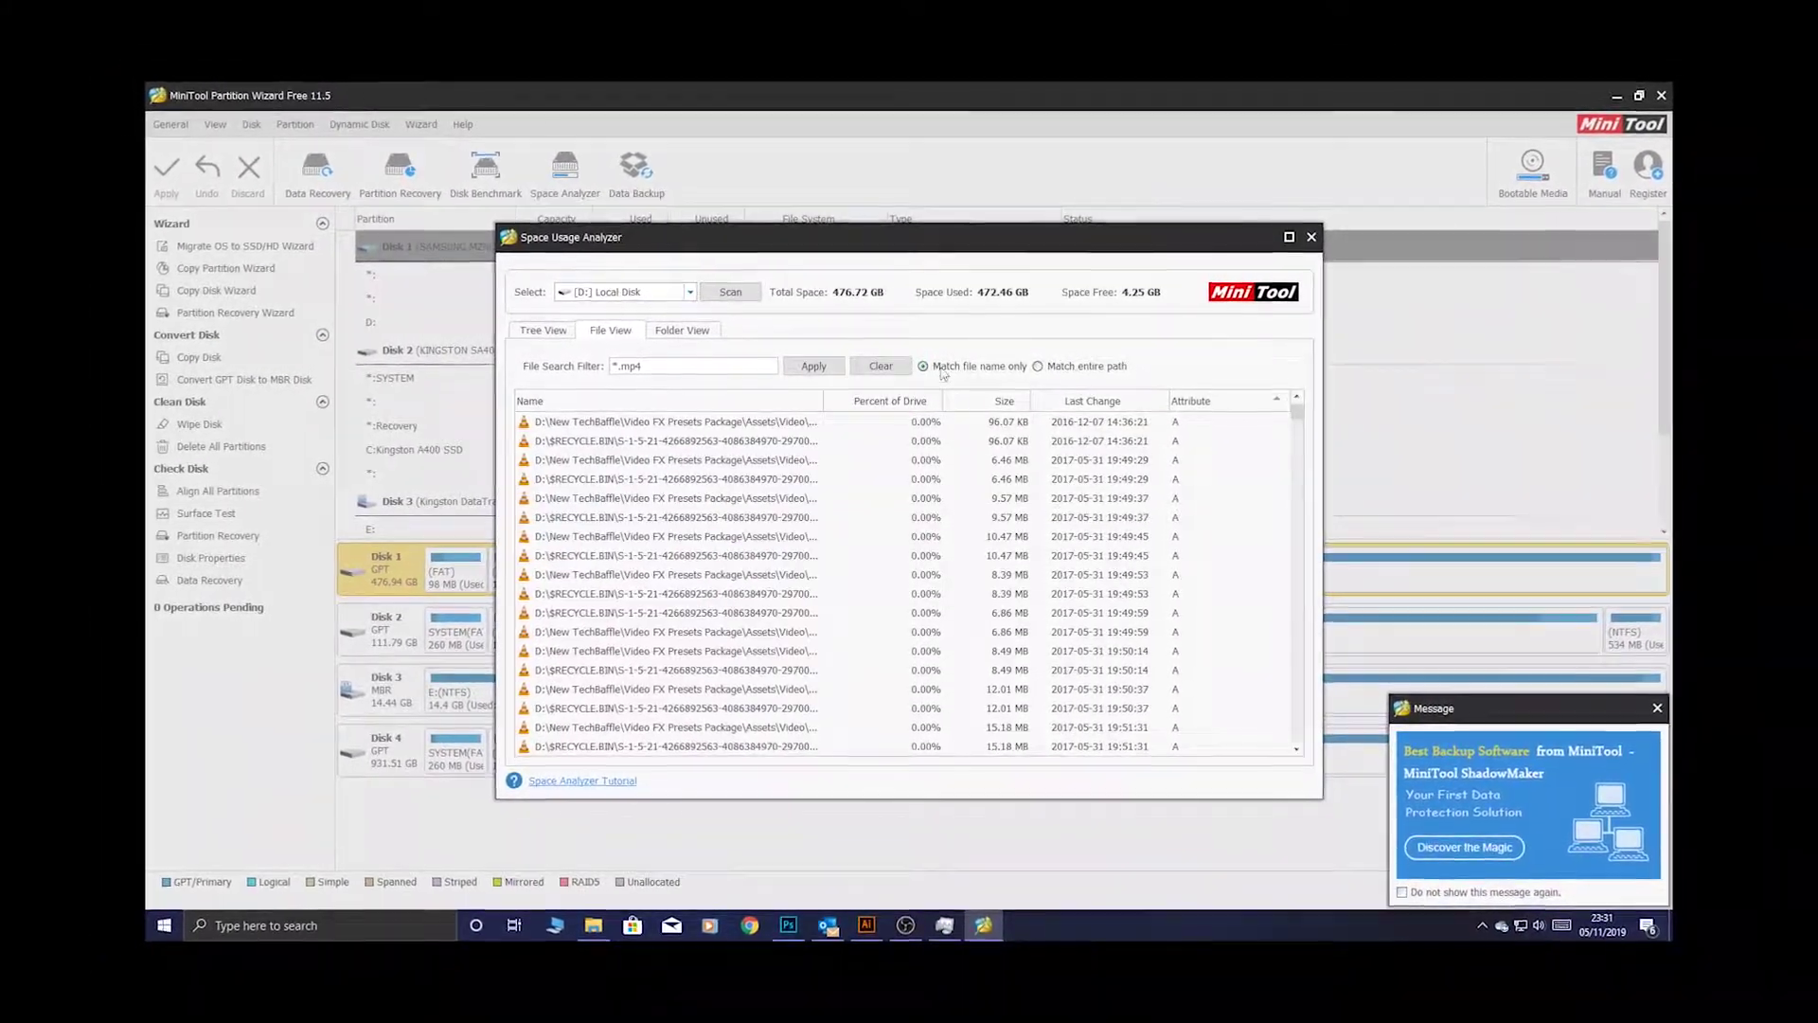
click(682, 329)
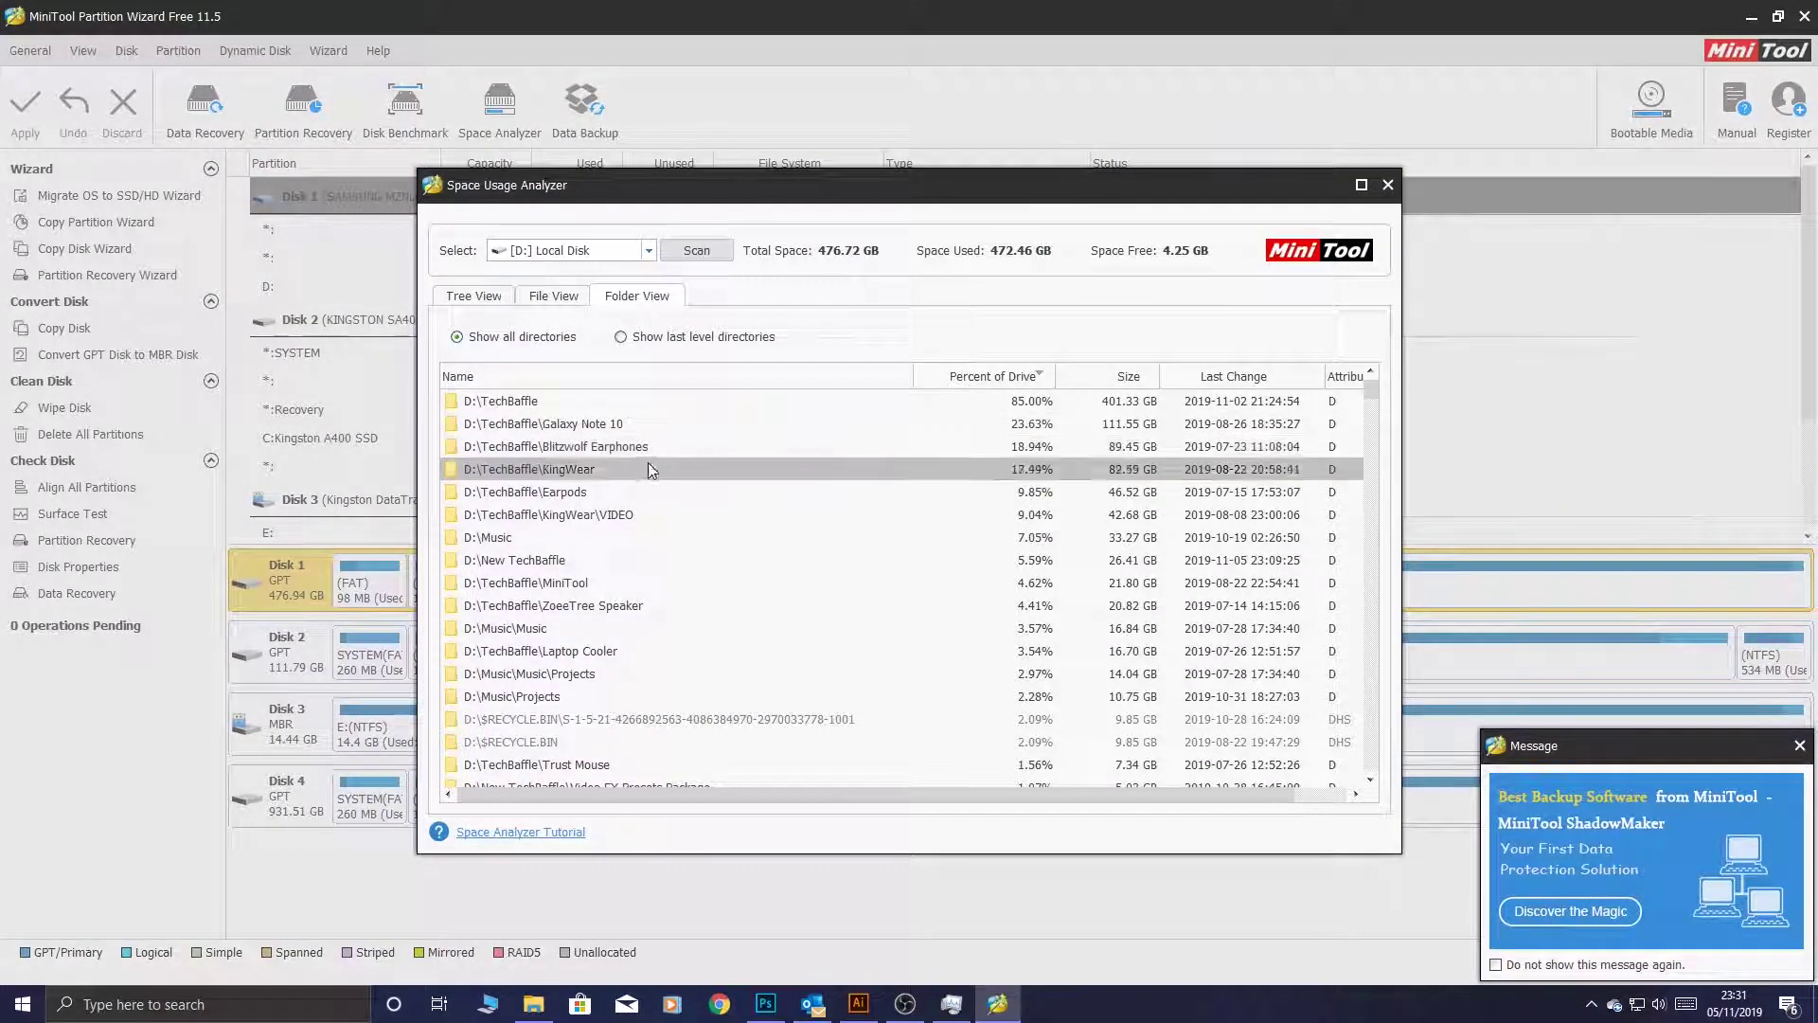
Step: Show D:\ as a Tree View folder hierarchy beside the file-extension breakdown
mouse_move(1372, 406)
mouse_down()
mouse_move(1378, 470)
mouse_move(1372, 388)
mouse_up()
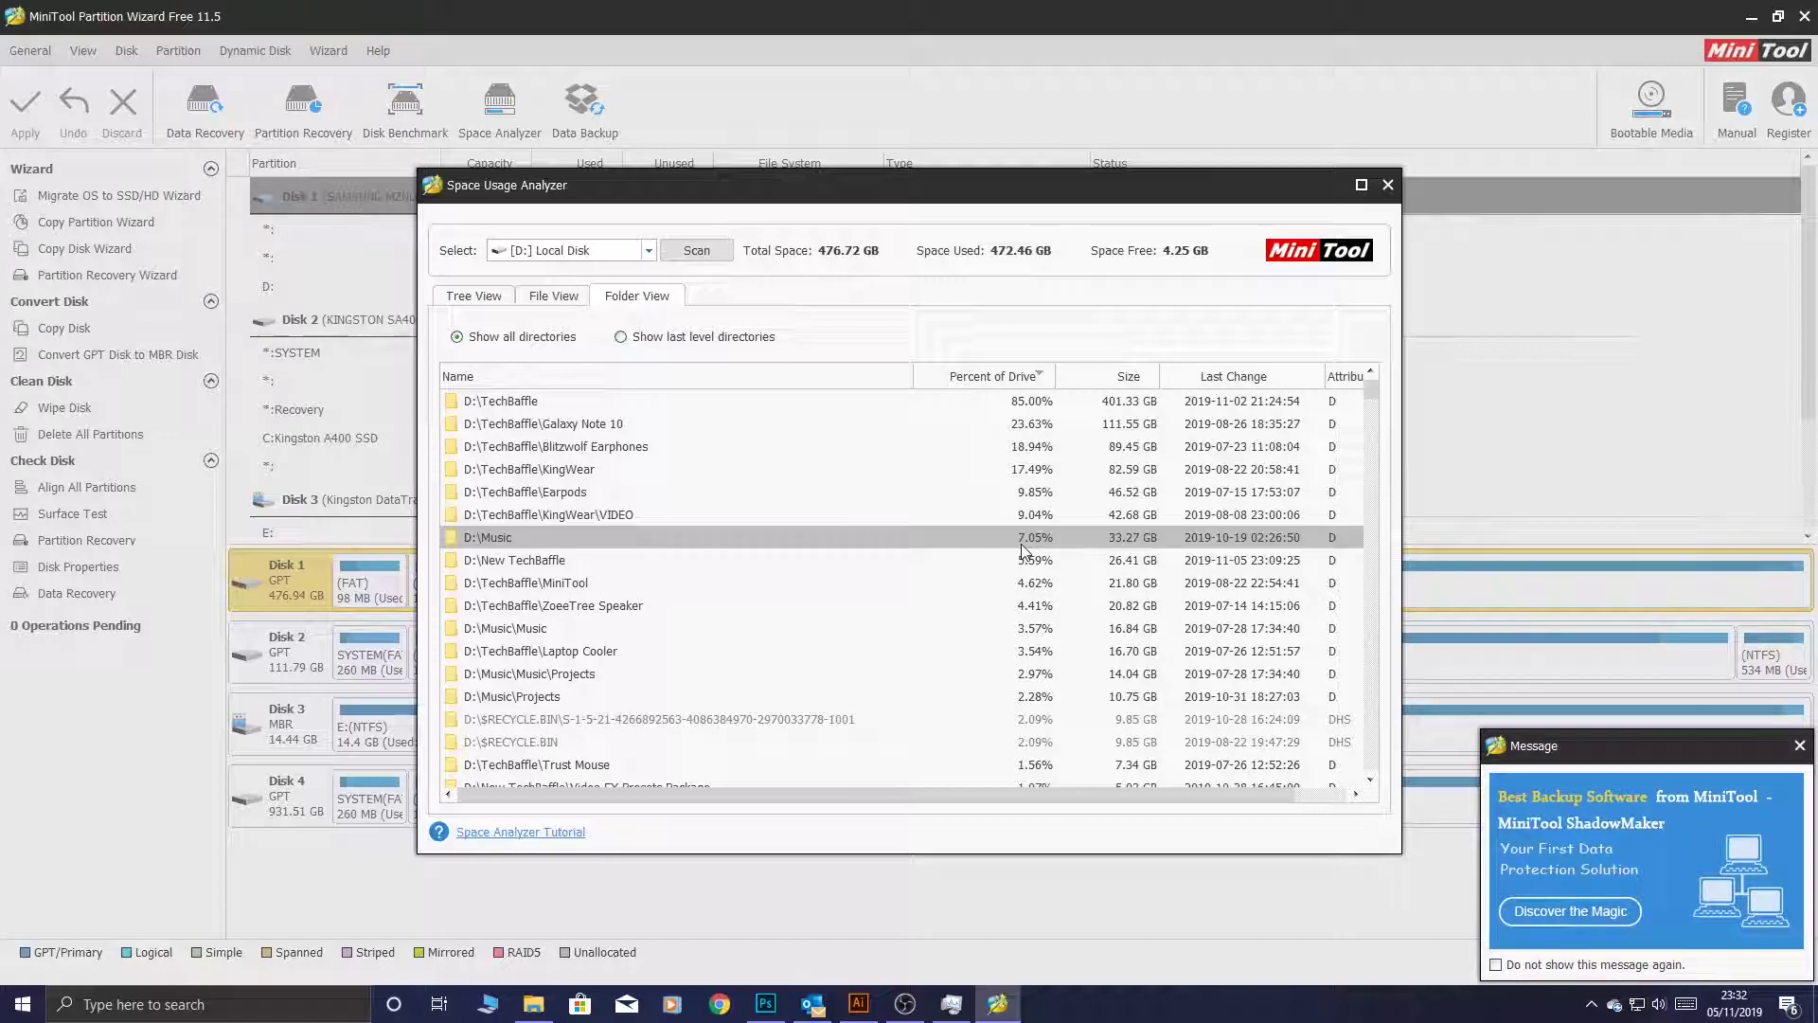
click(474, 296)
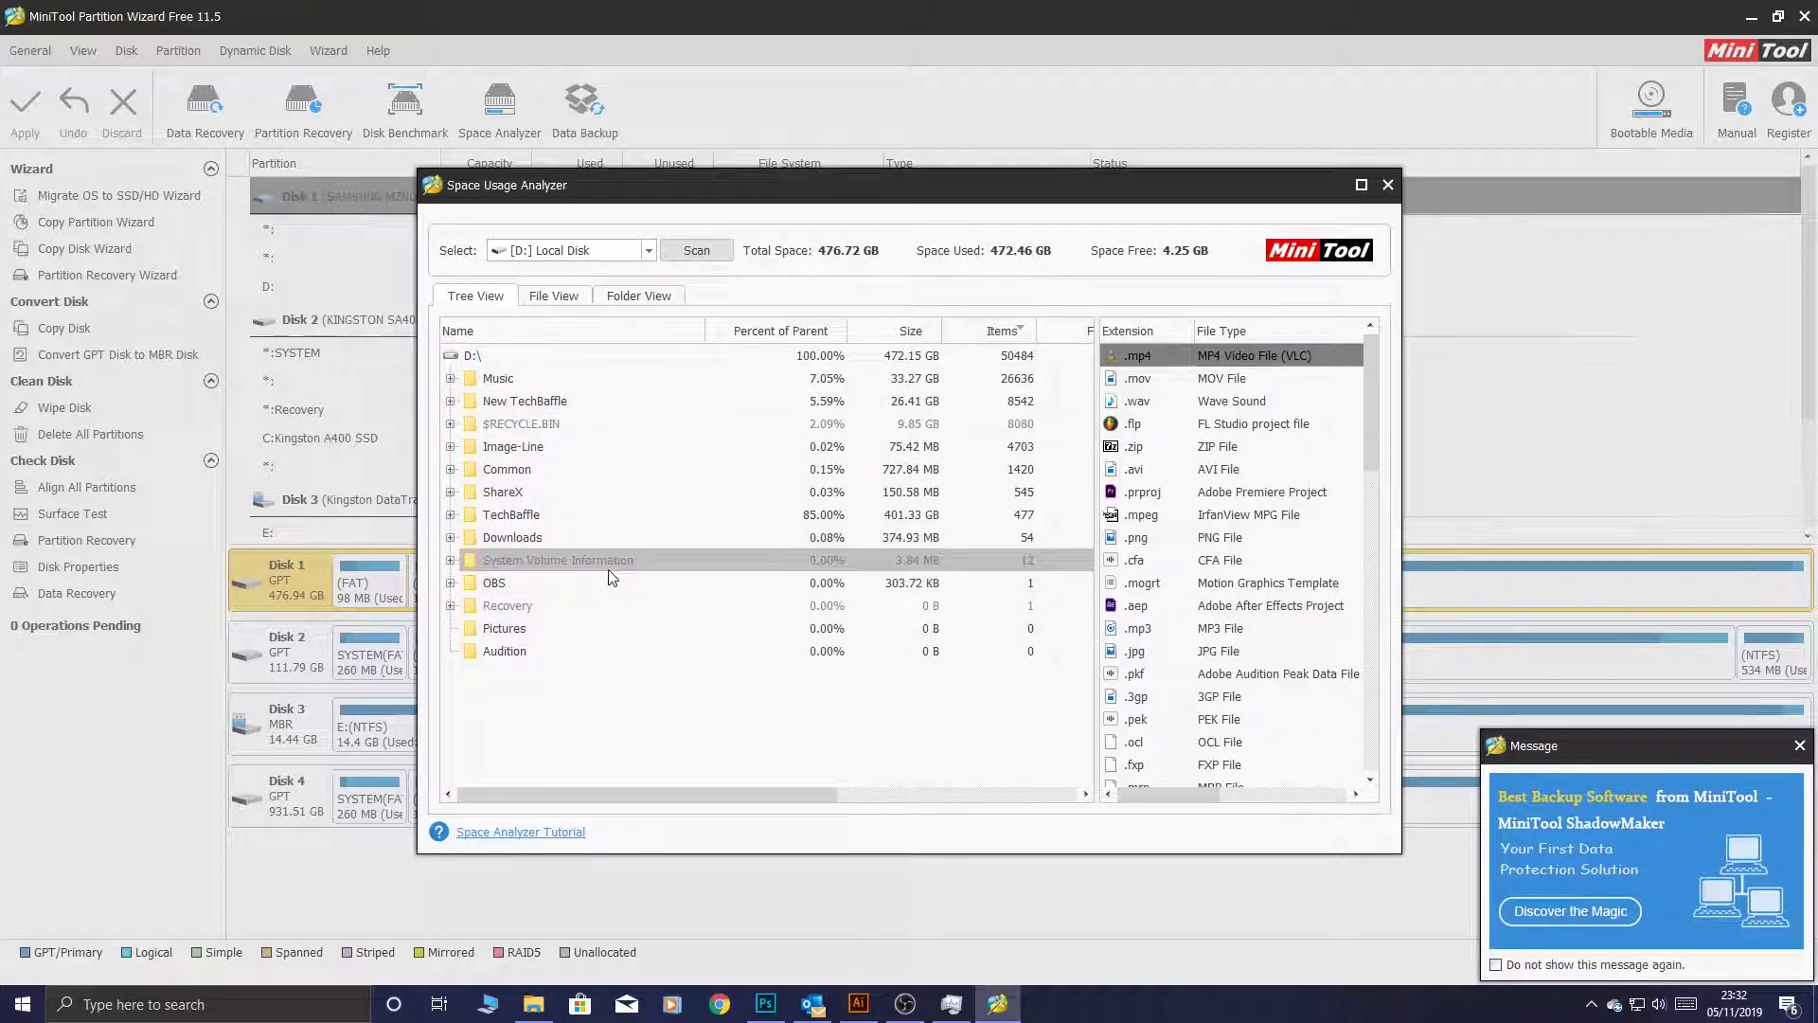
Step: List D:'s individual .mp4 files in File View, sorted by Size smallest first
click(660, 294)
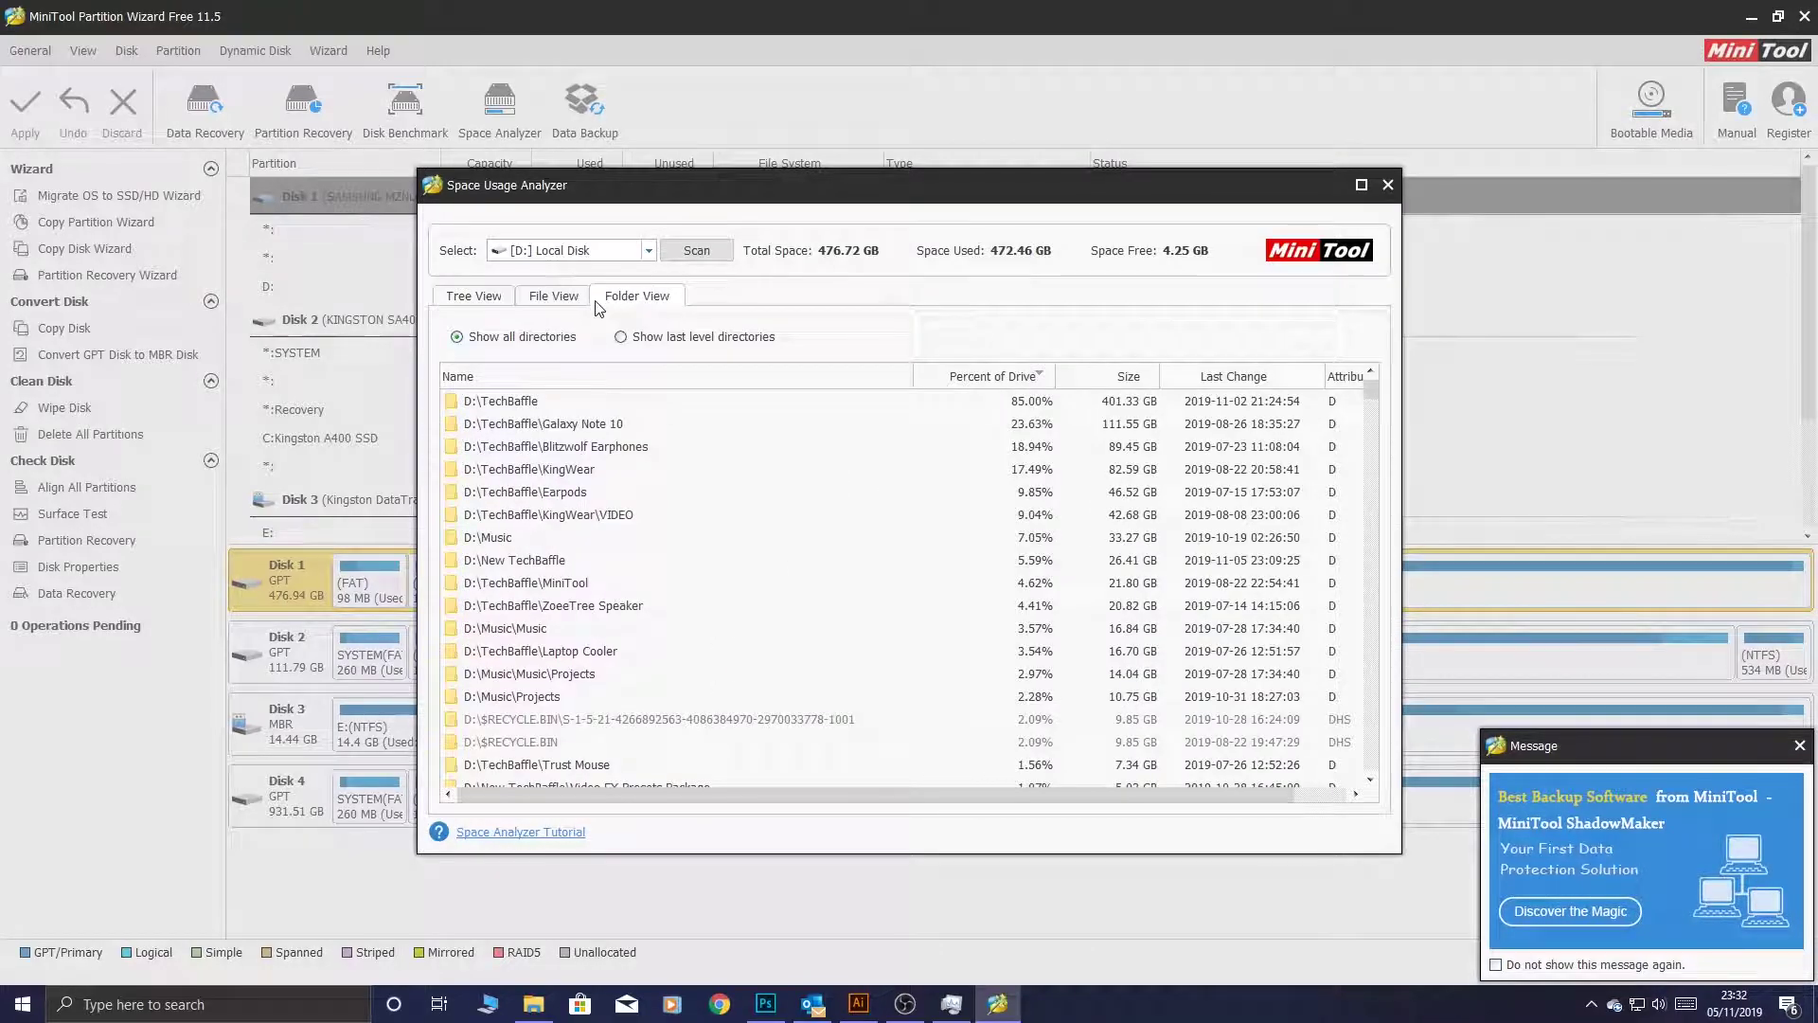
click(580, 290)
click(500, 297)
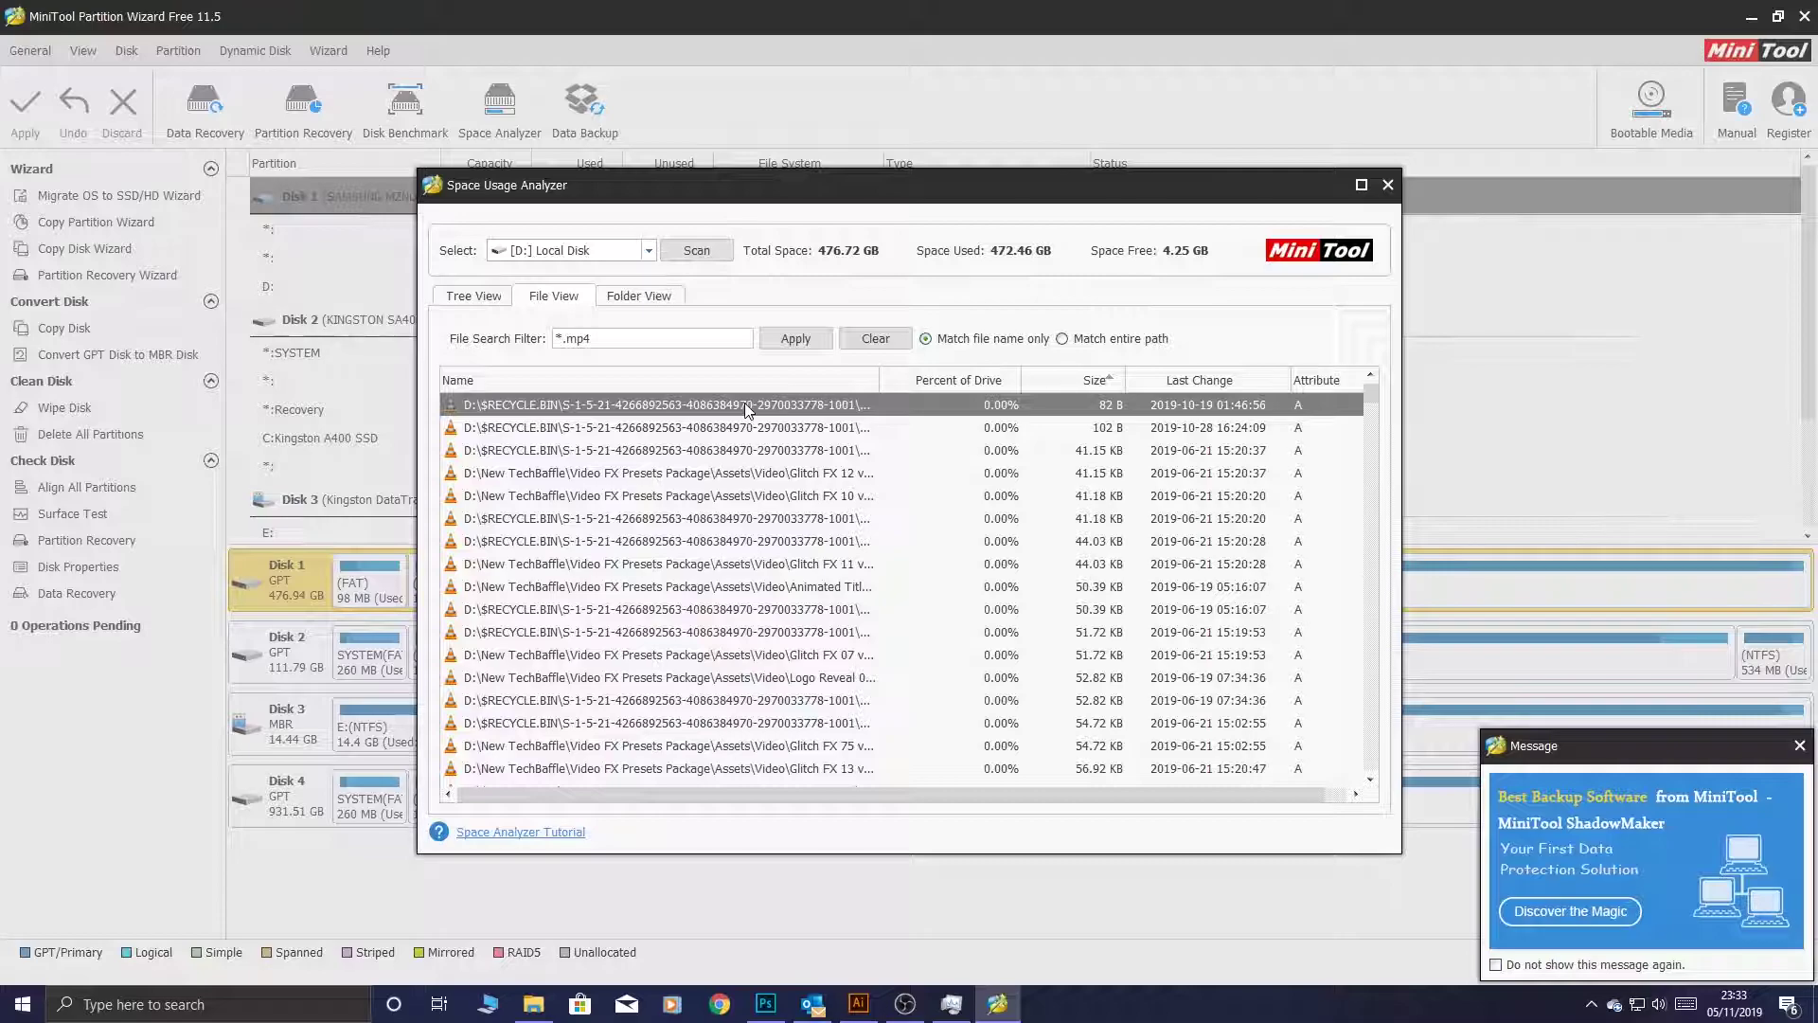
right_click(748, 410)
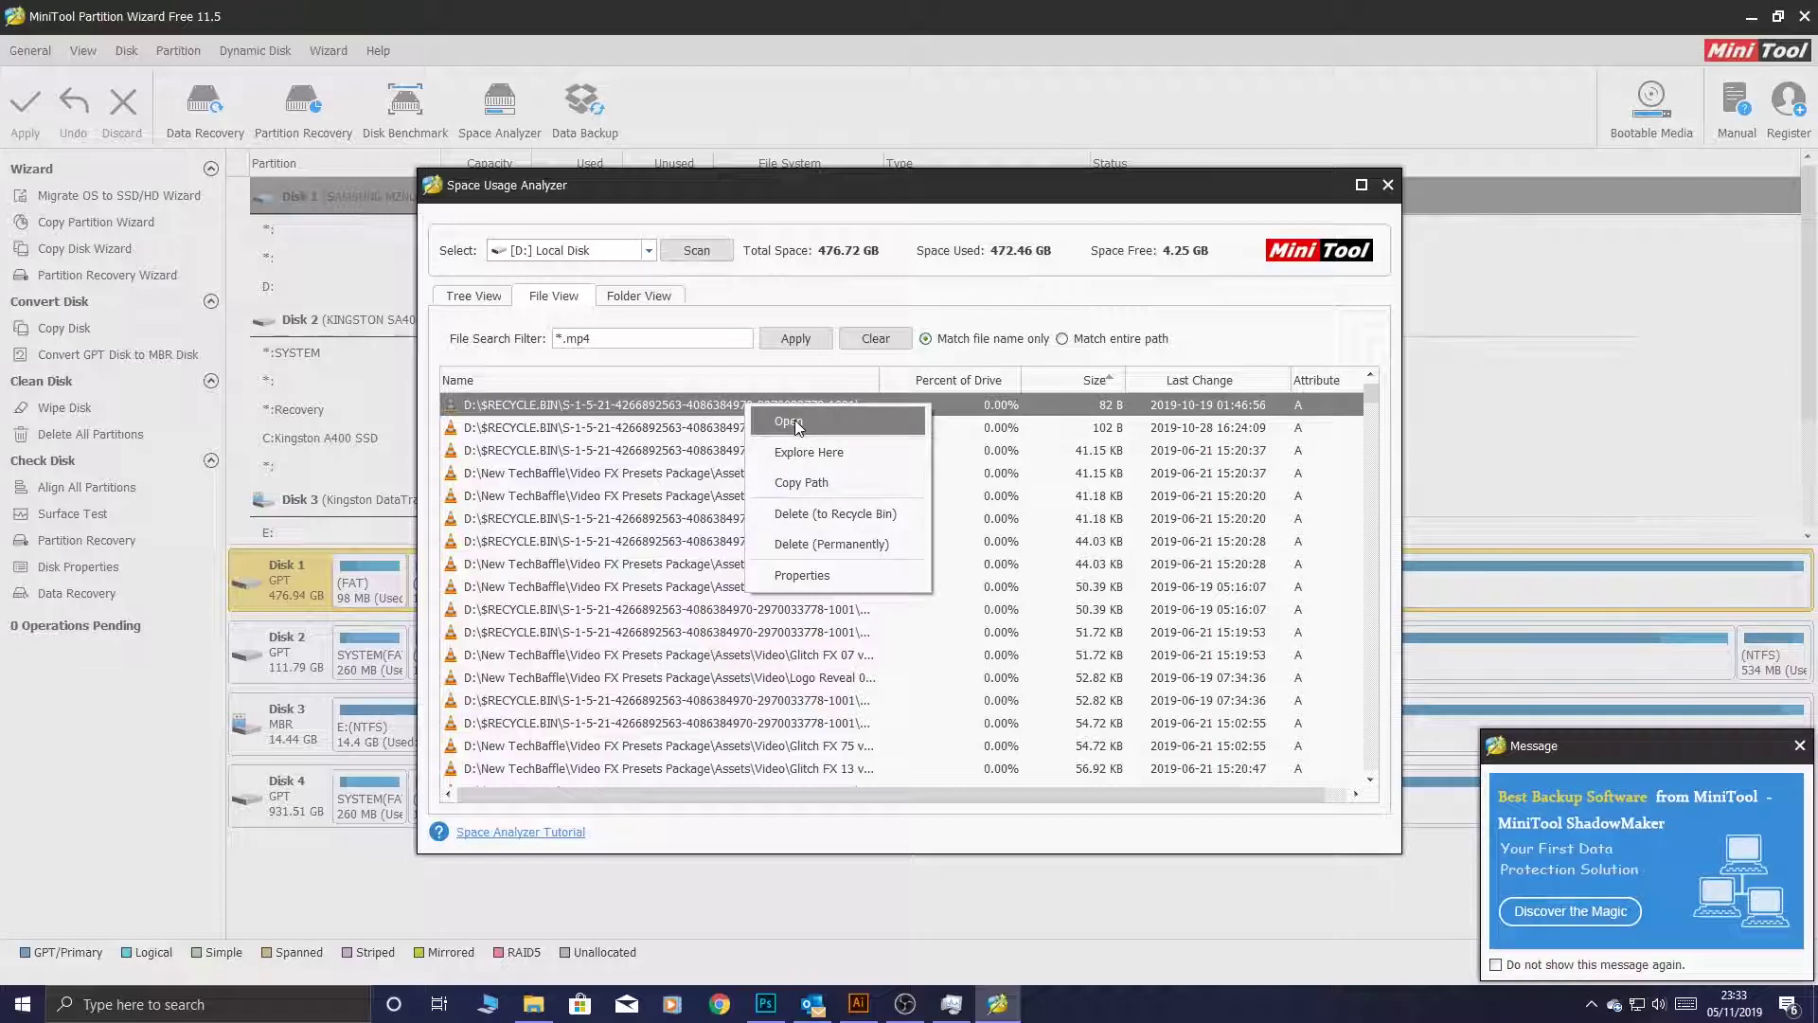
Step: Sort the .mp4 list by Name descending and select D:\TechBaffle\real.mp4 at the top
click(684, 378)
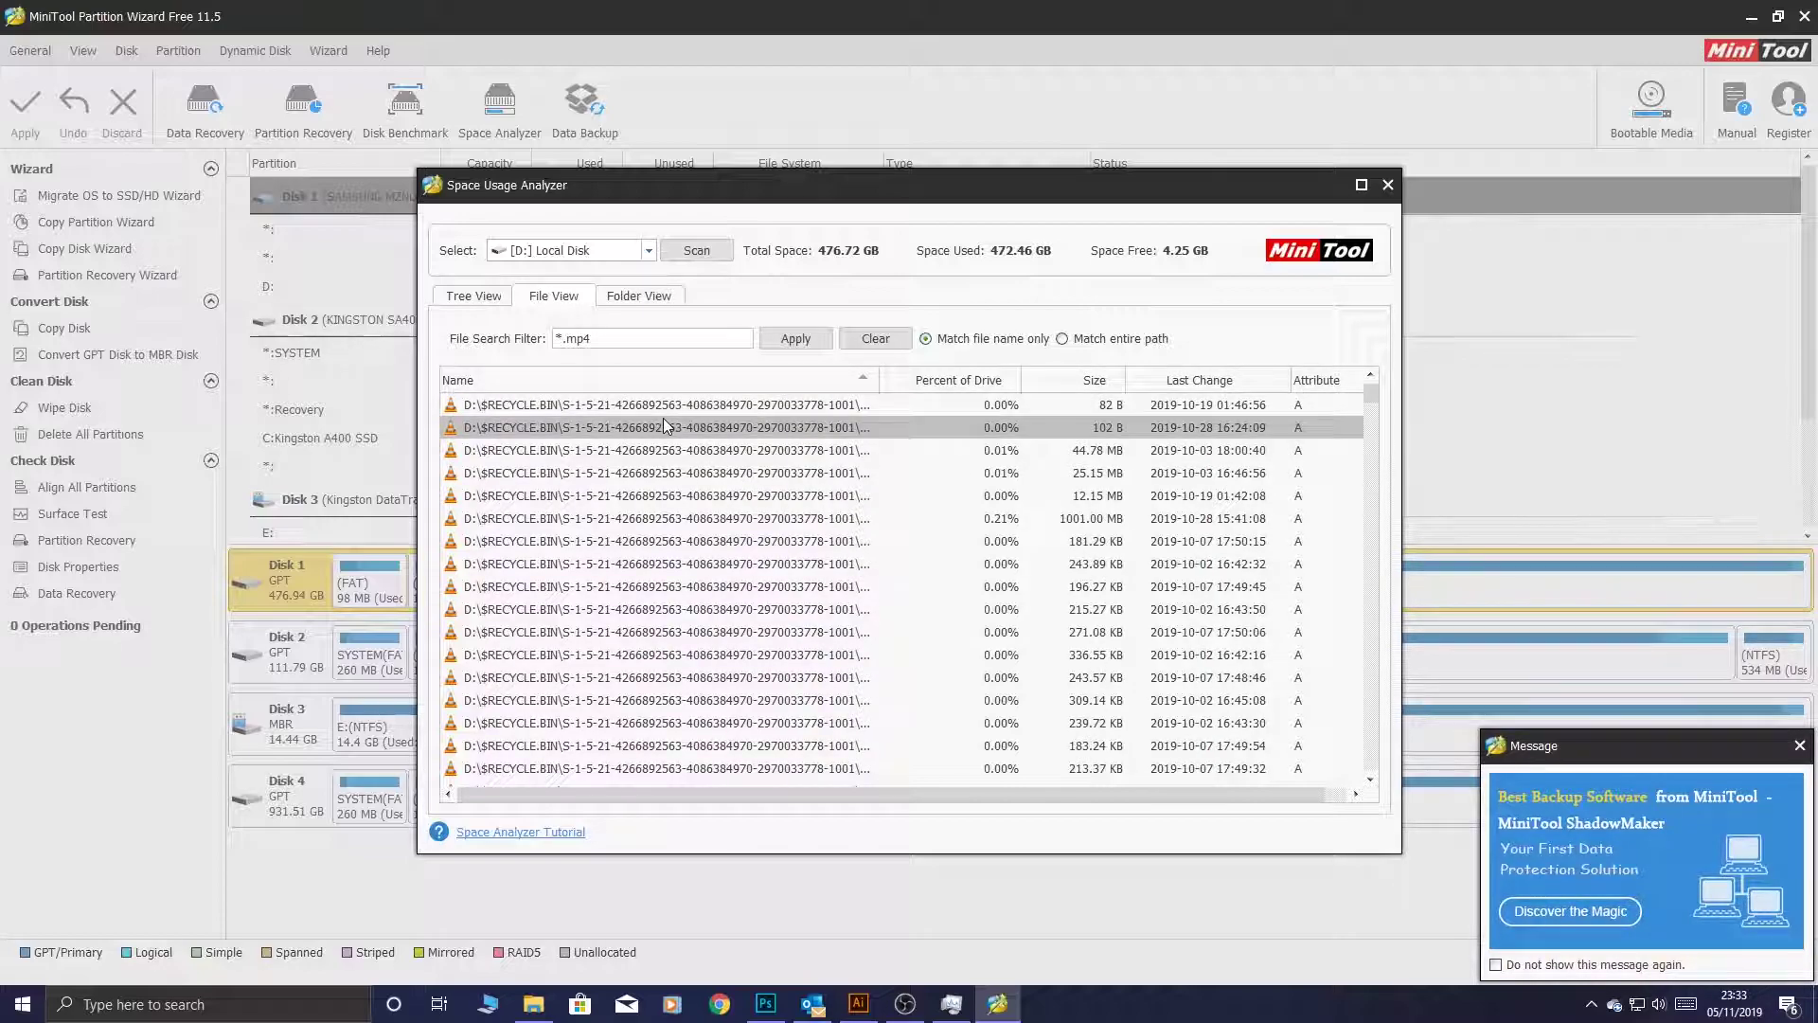
double_click(758, 404)
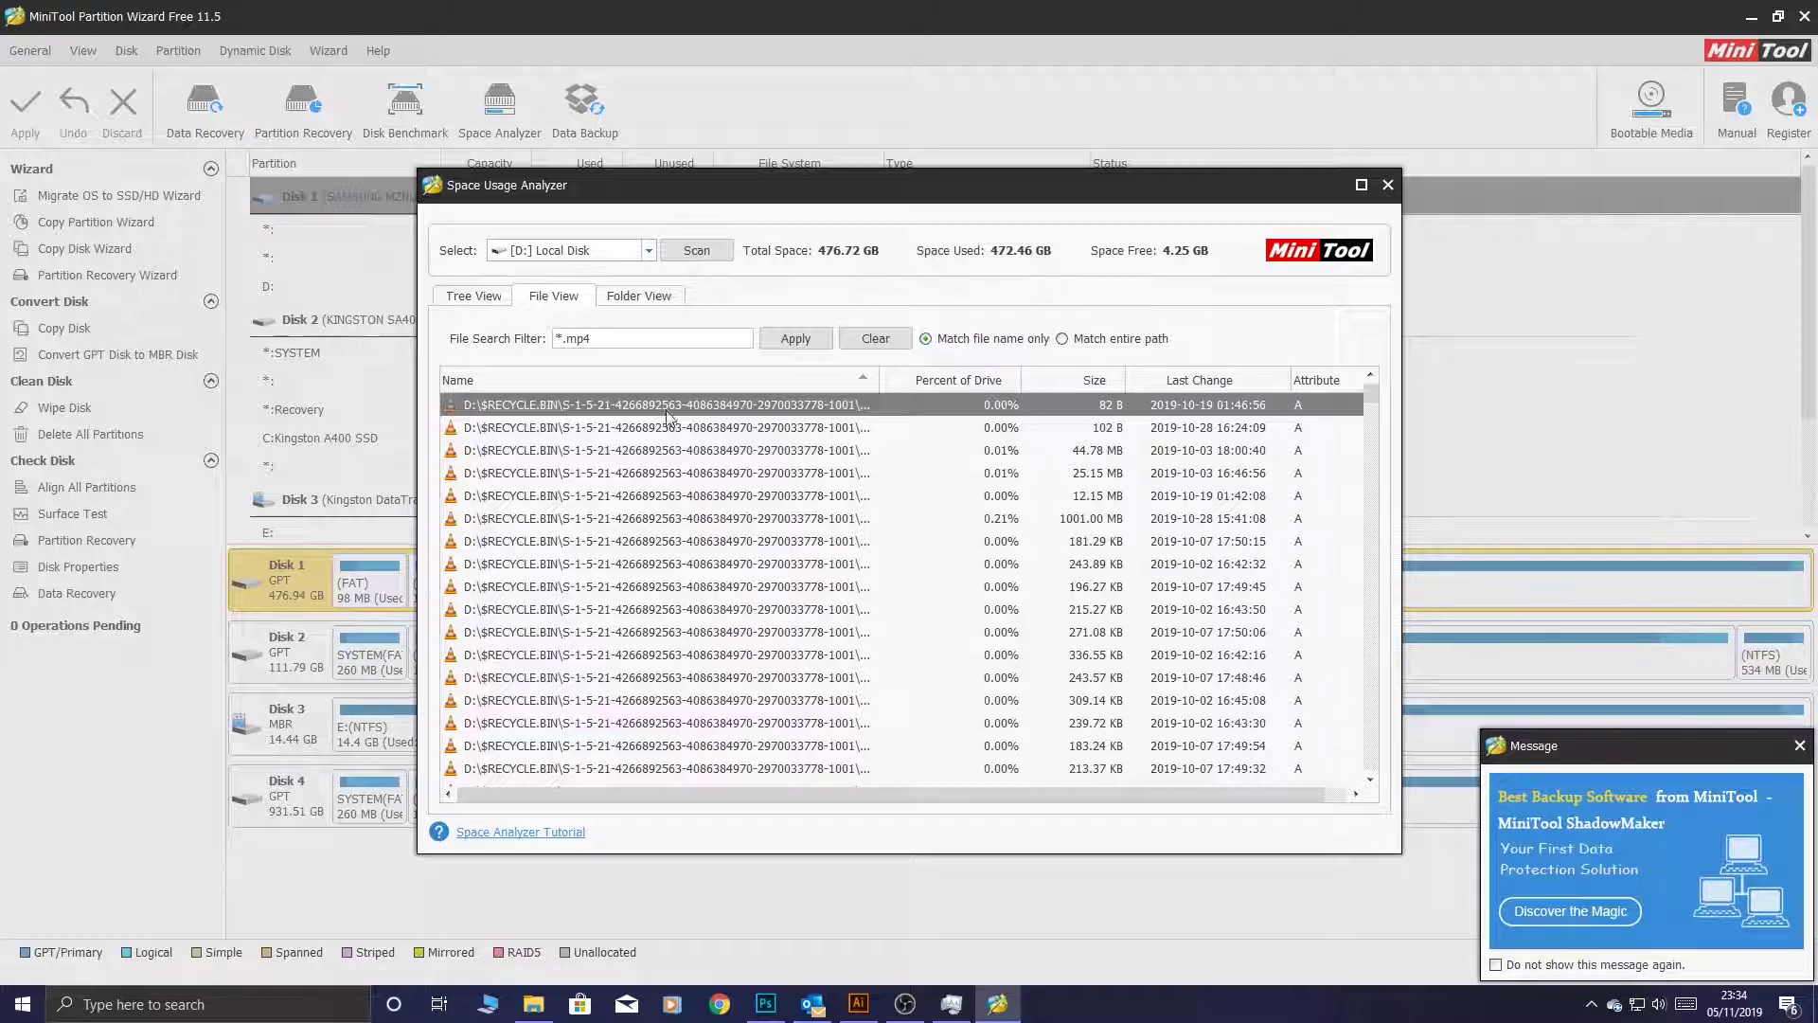
click(613, 382)
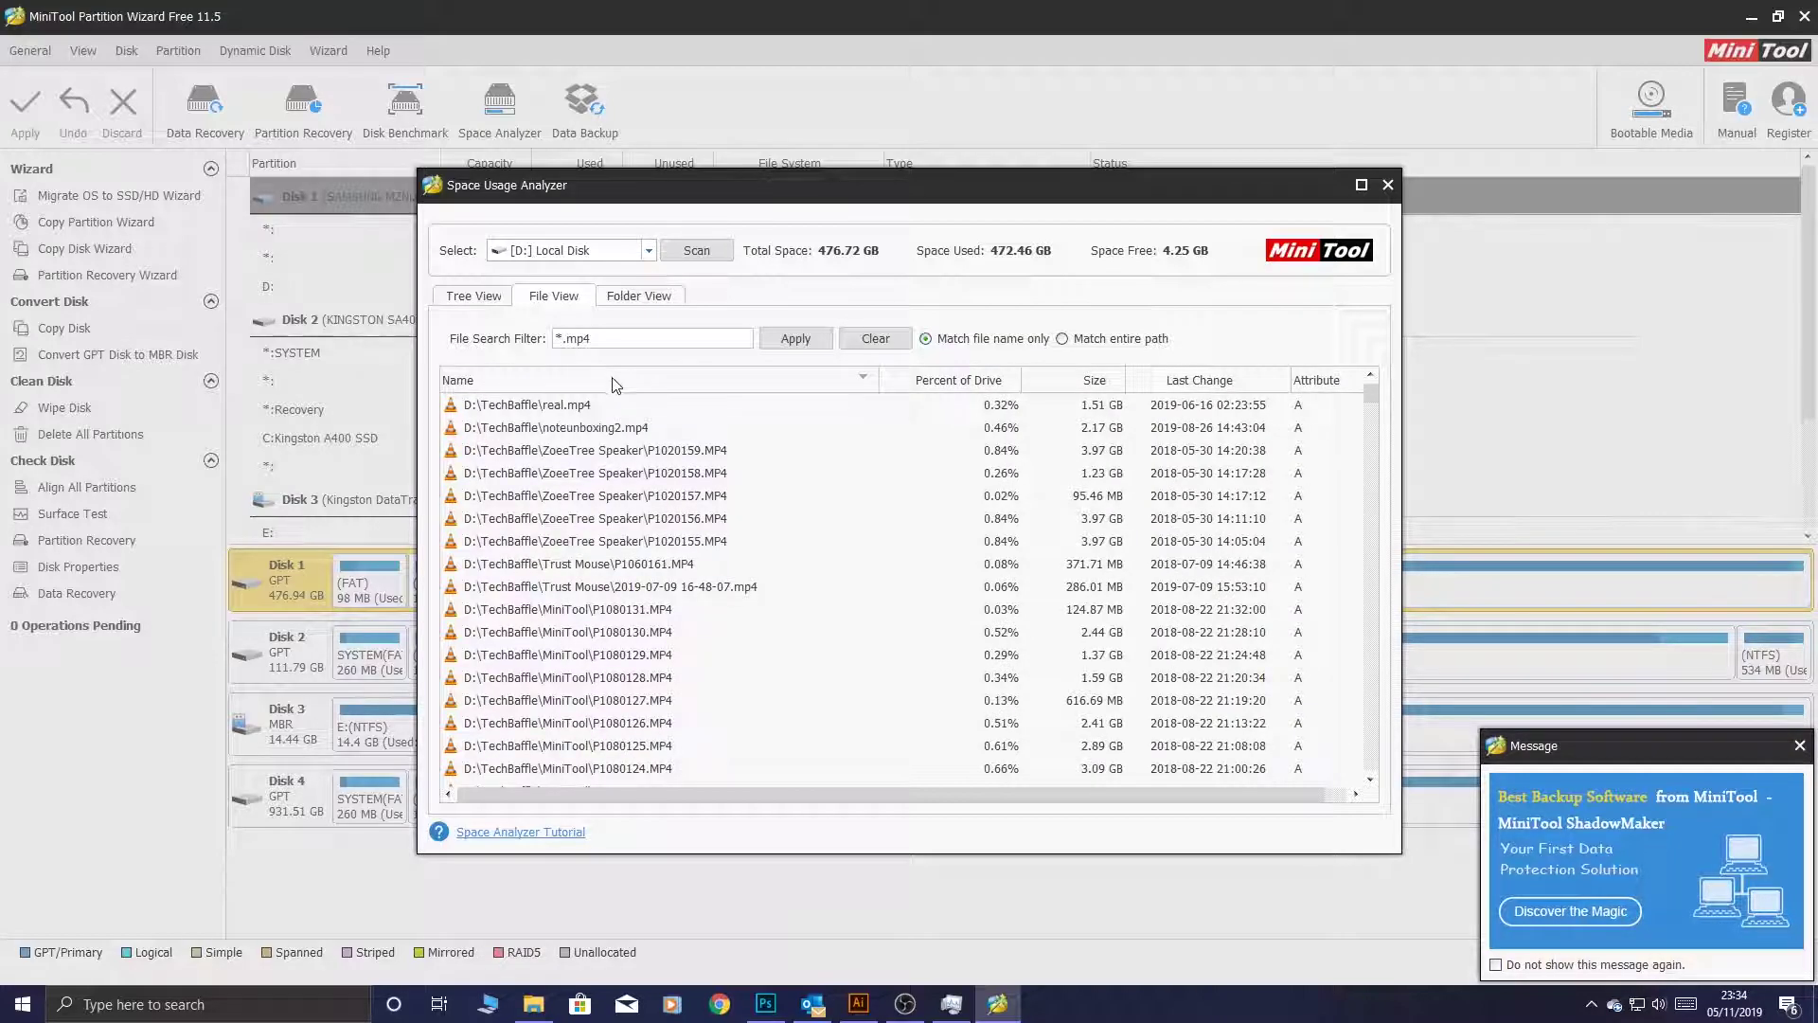
click(573, 406)
double_click(572, 403)
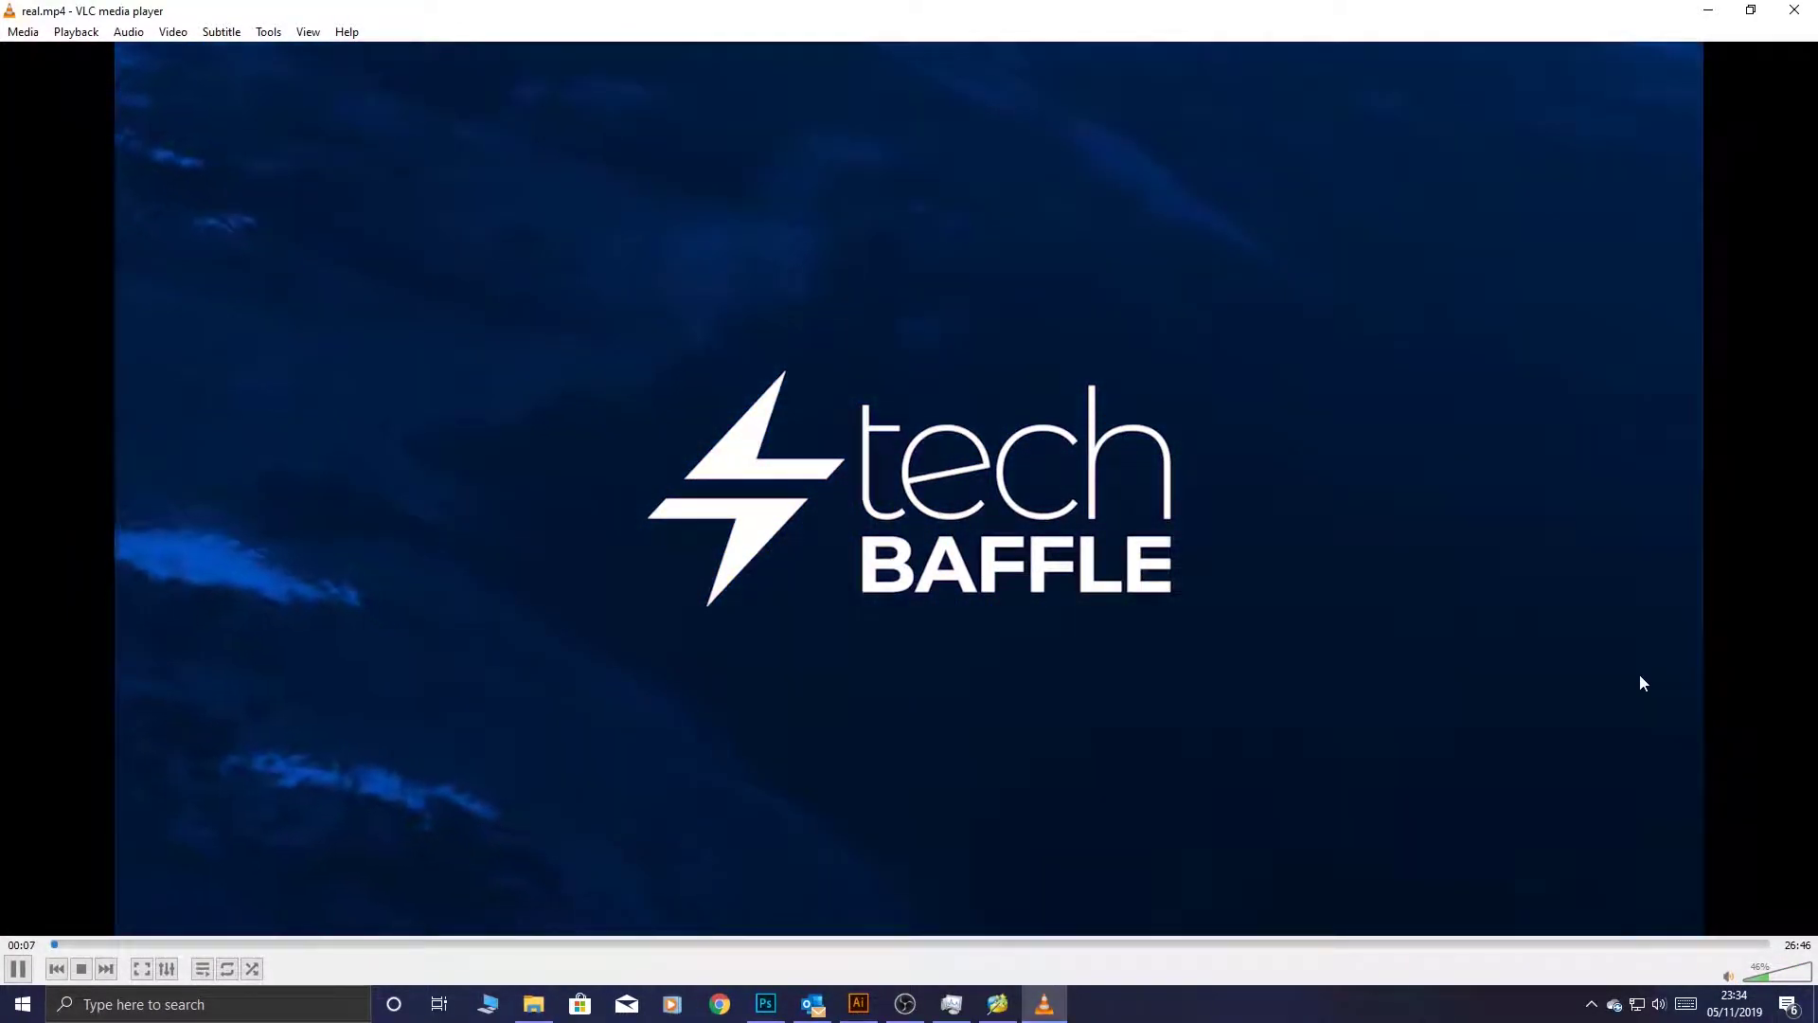
click(19, 968)
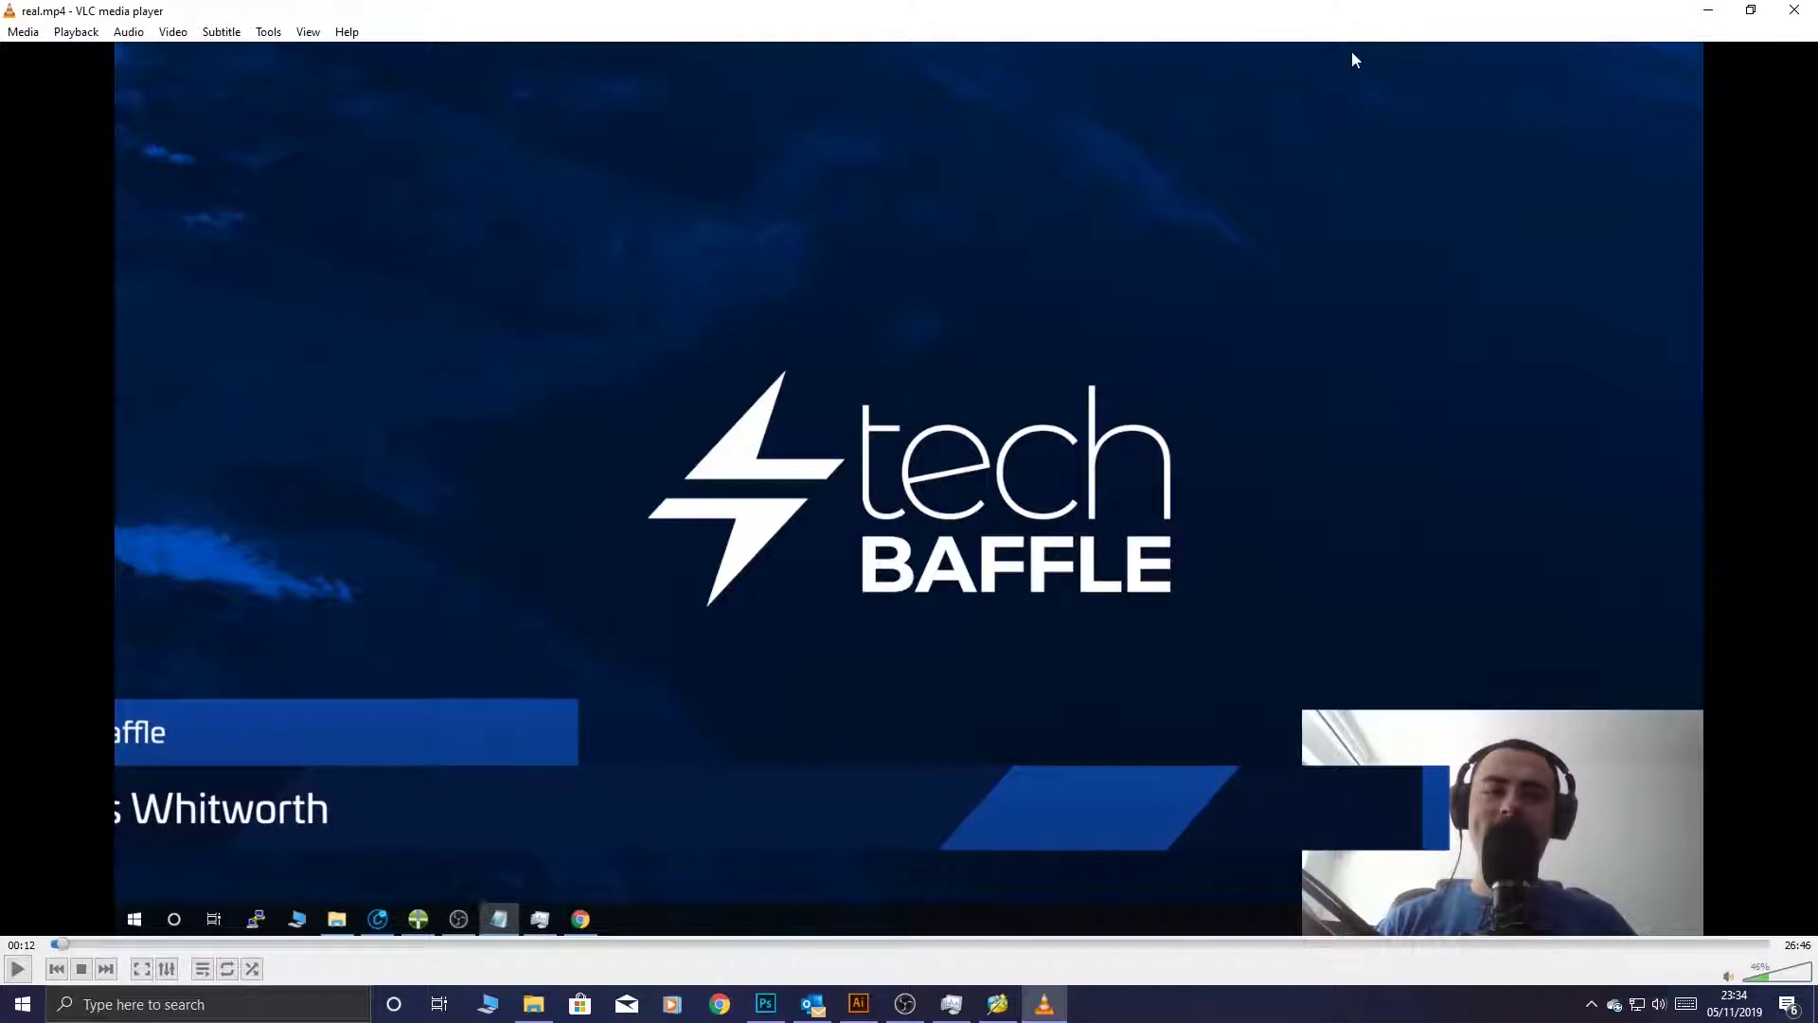
click(1793, 11)
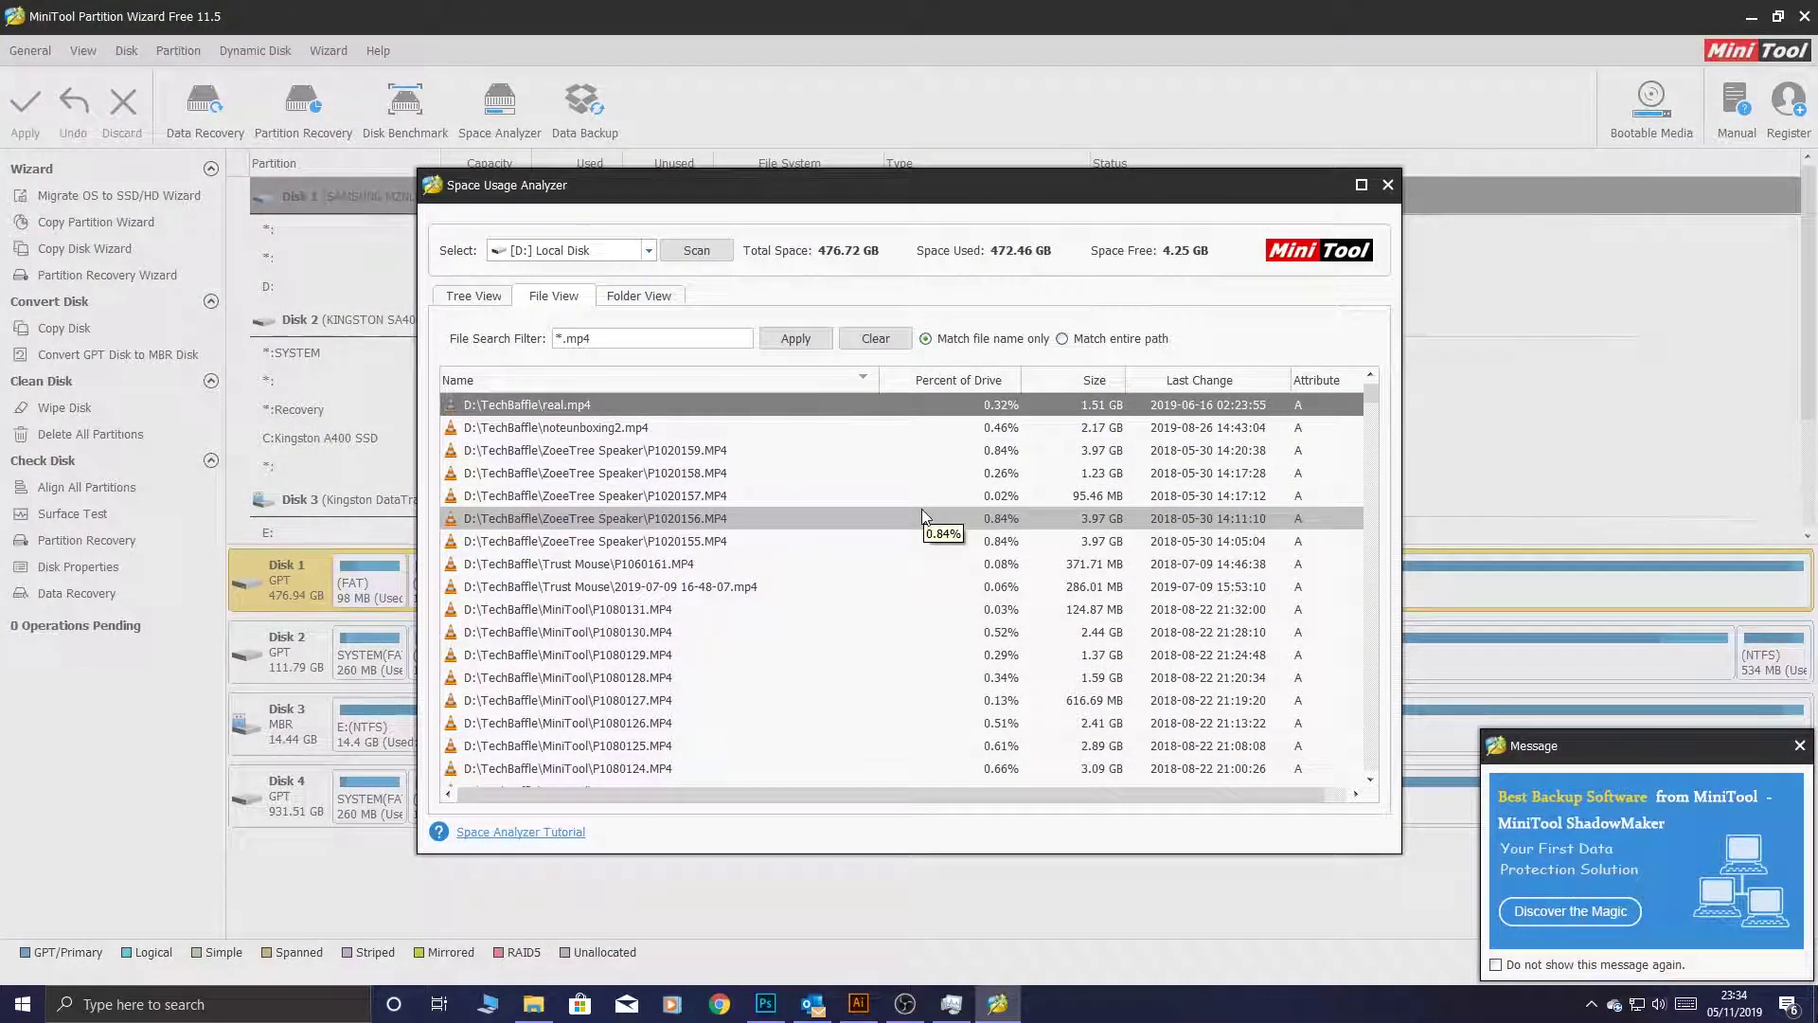
Step: Explore real.mp4's folder, then exit the Space Usage Analyzer, confirming with Yes
right_click(599, 406)
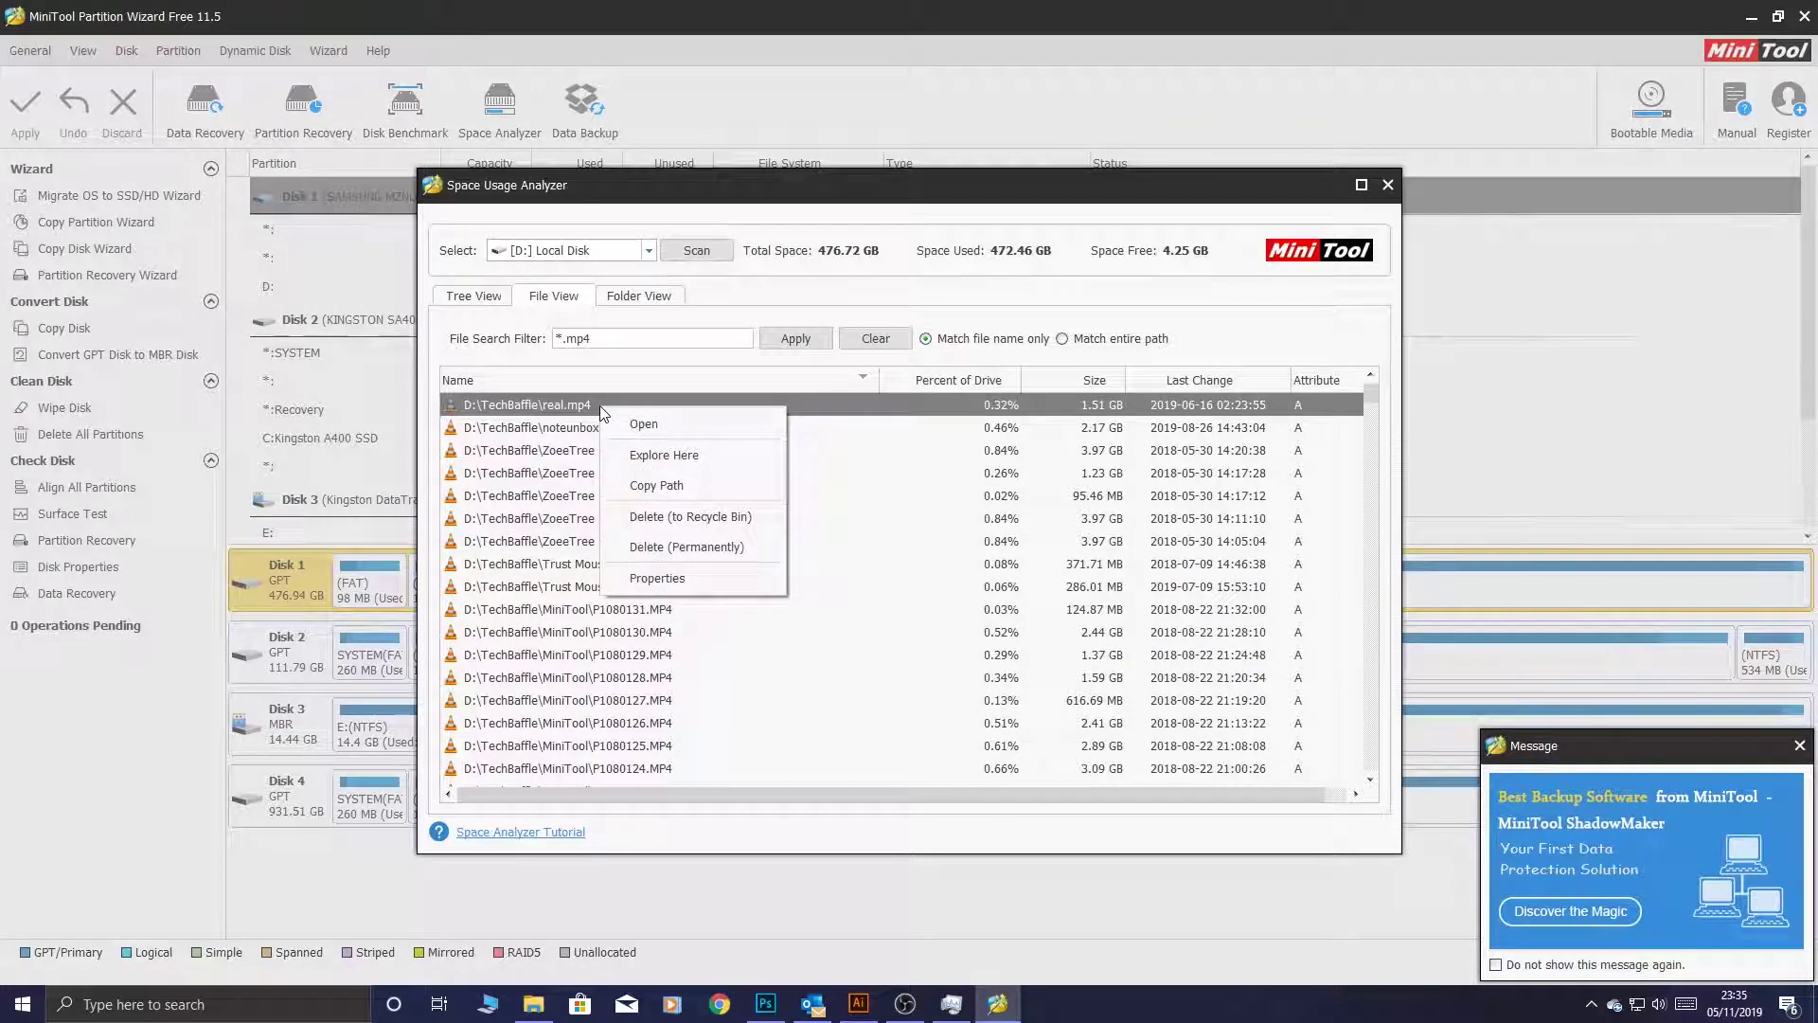
click(663, 456)
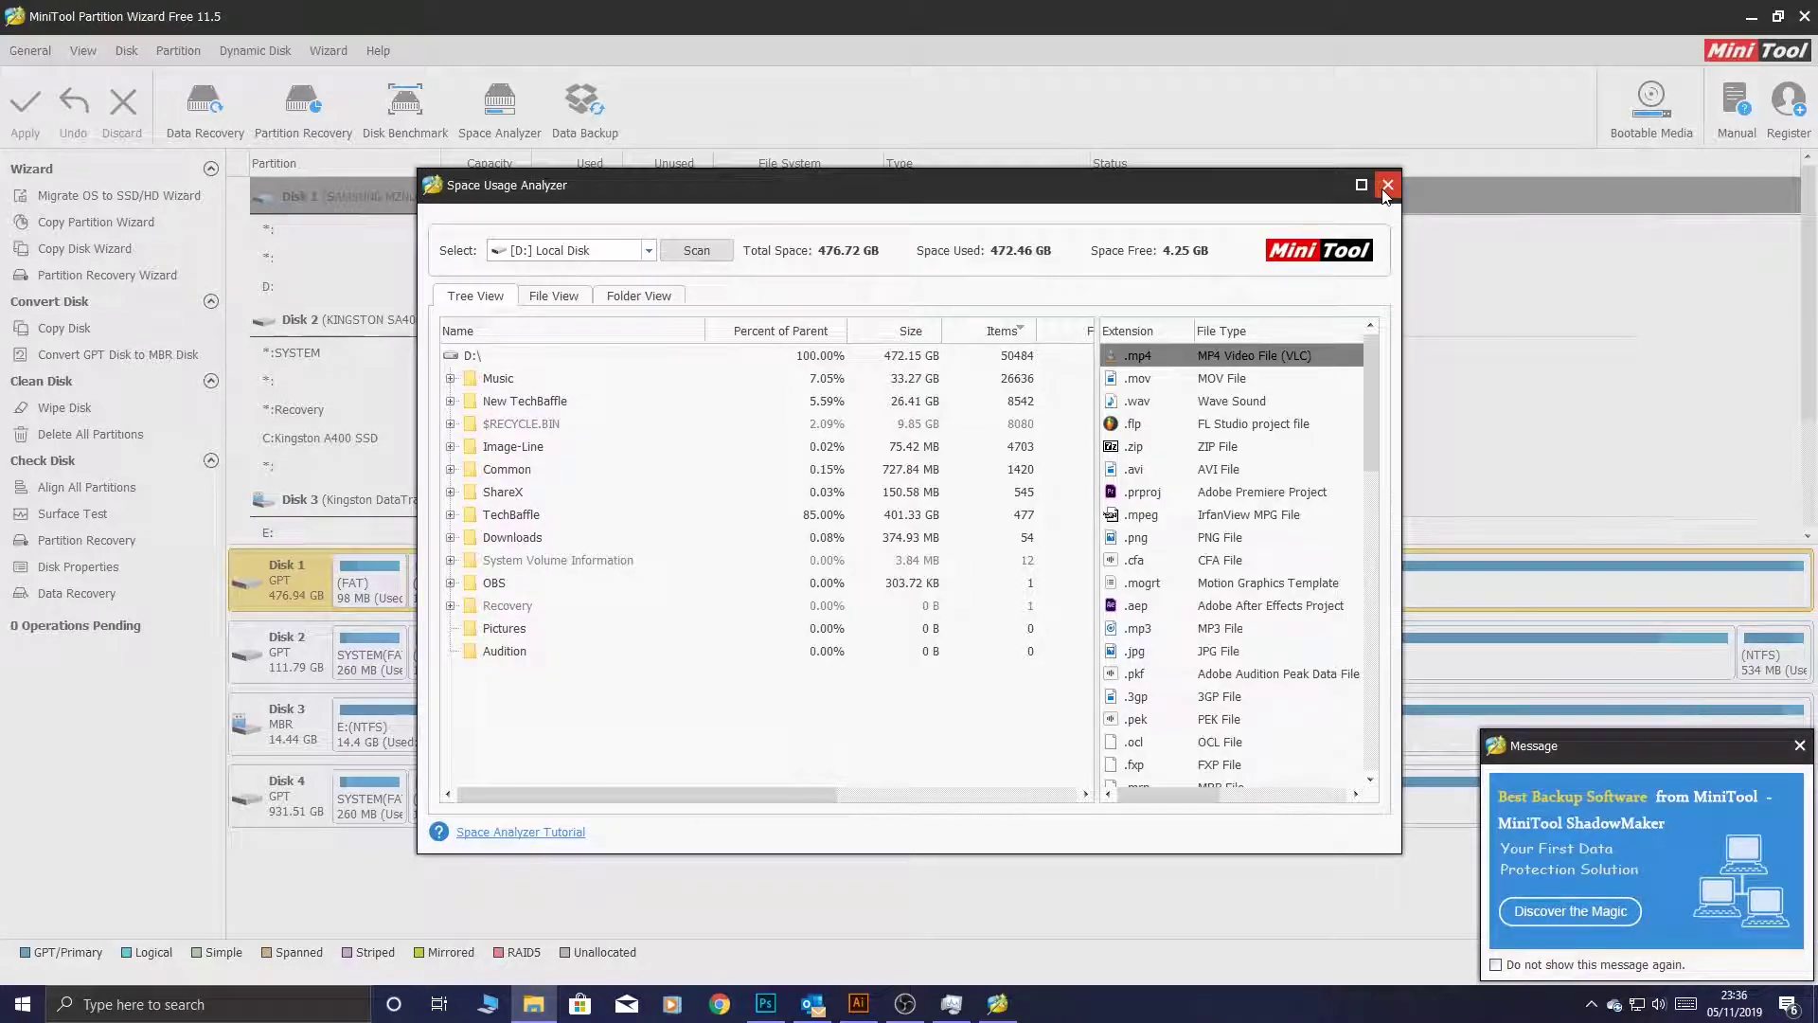
click(1386, 186)
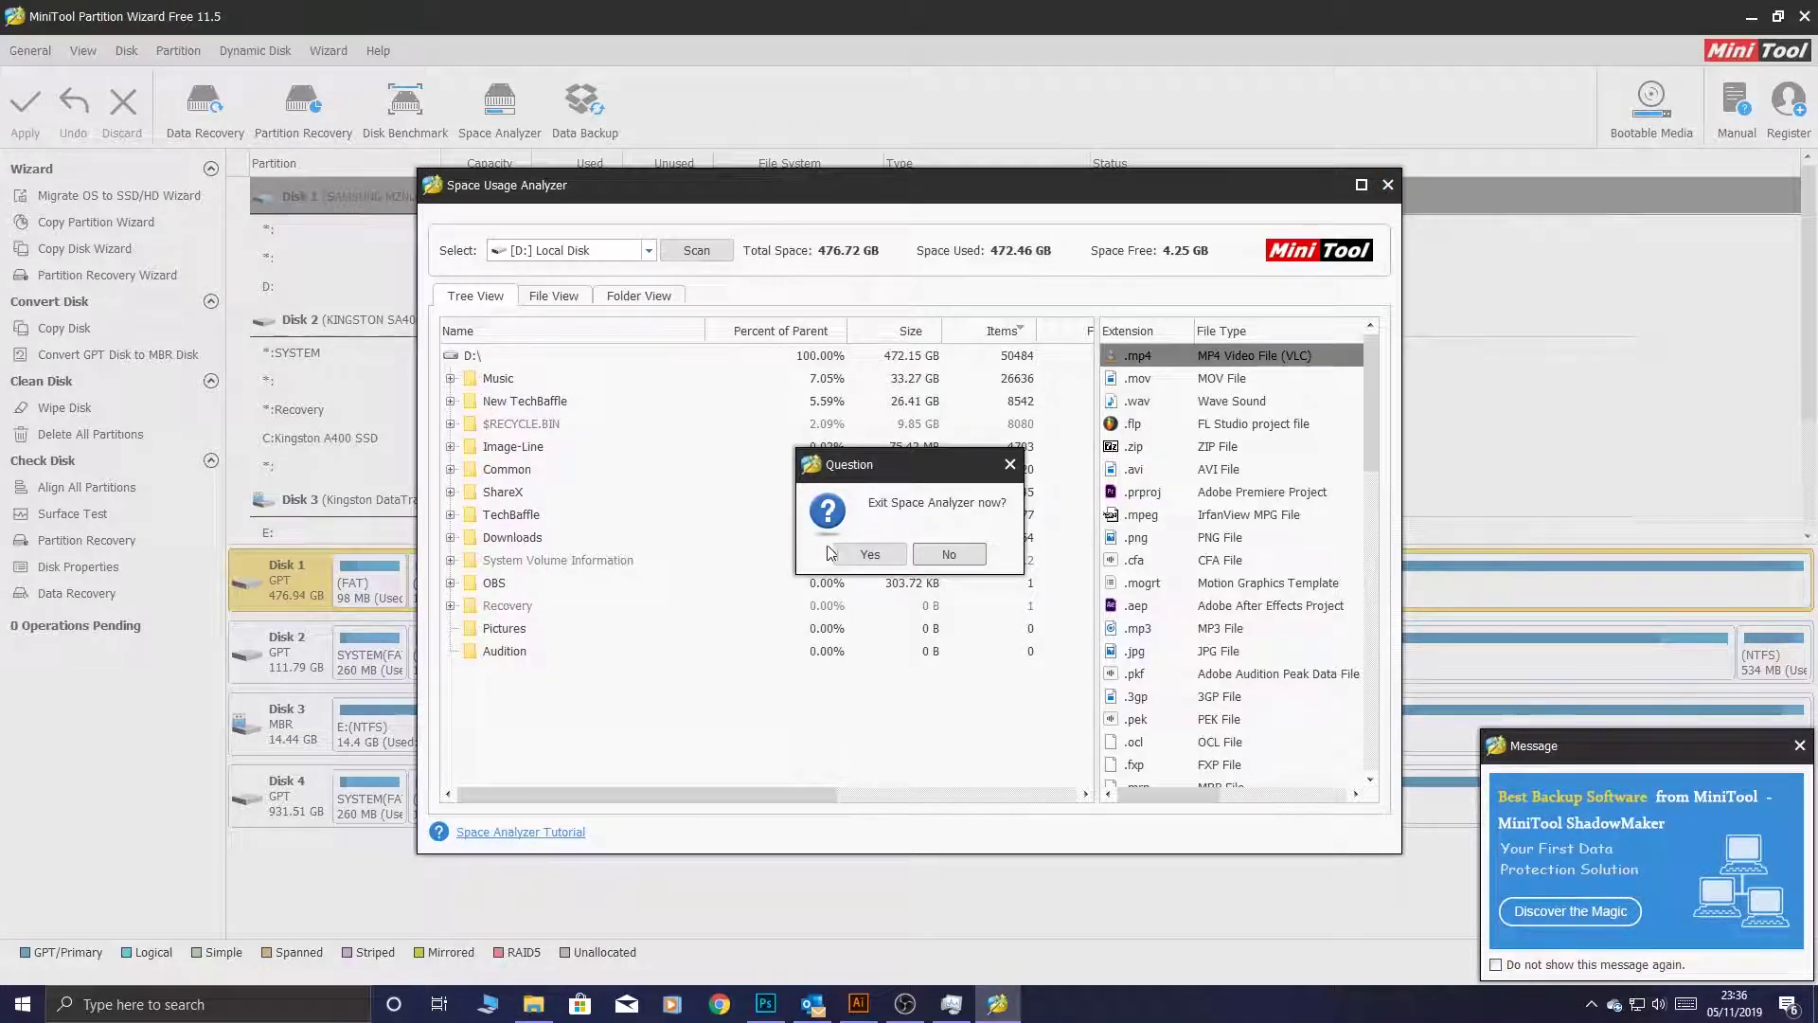
click(849, 557)
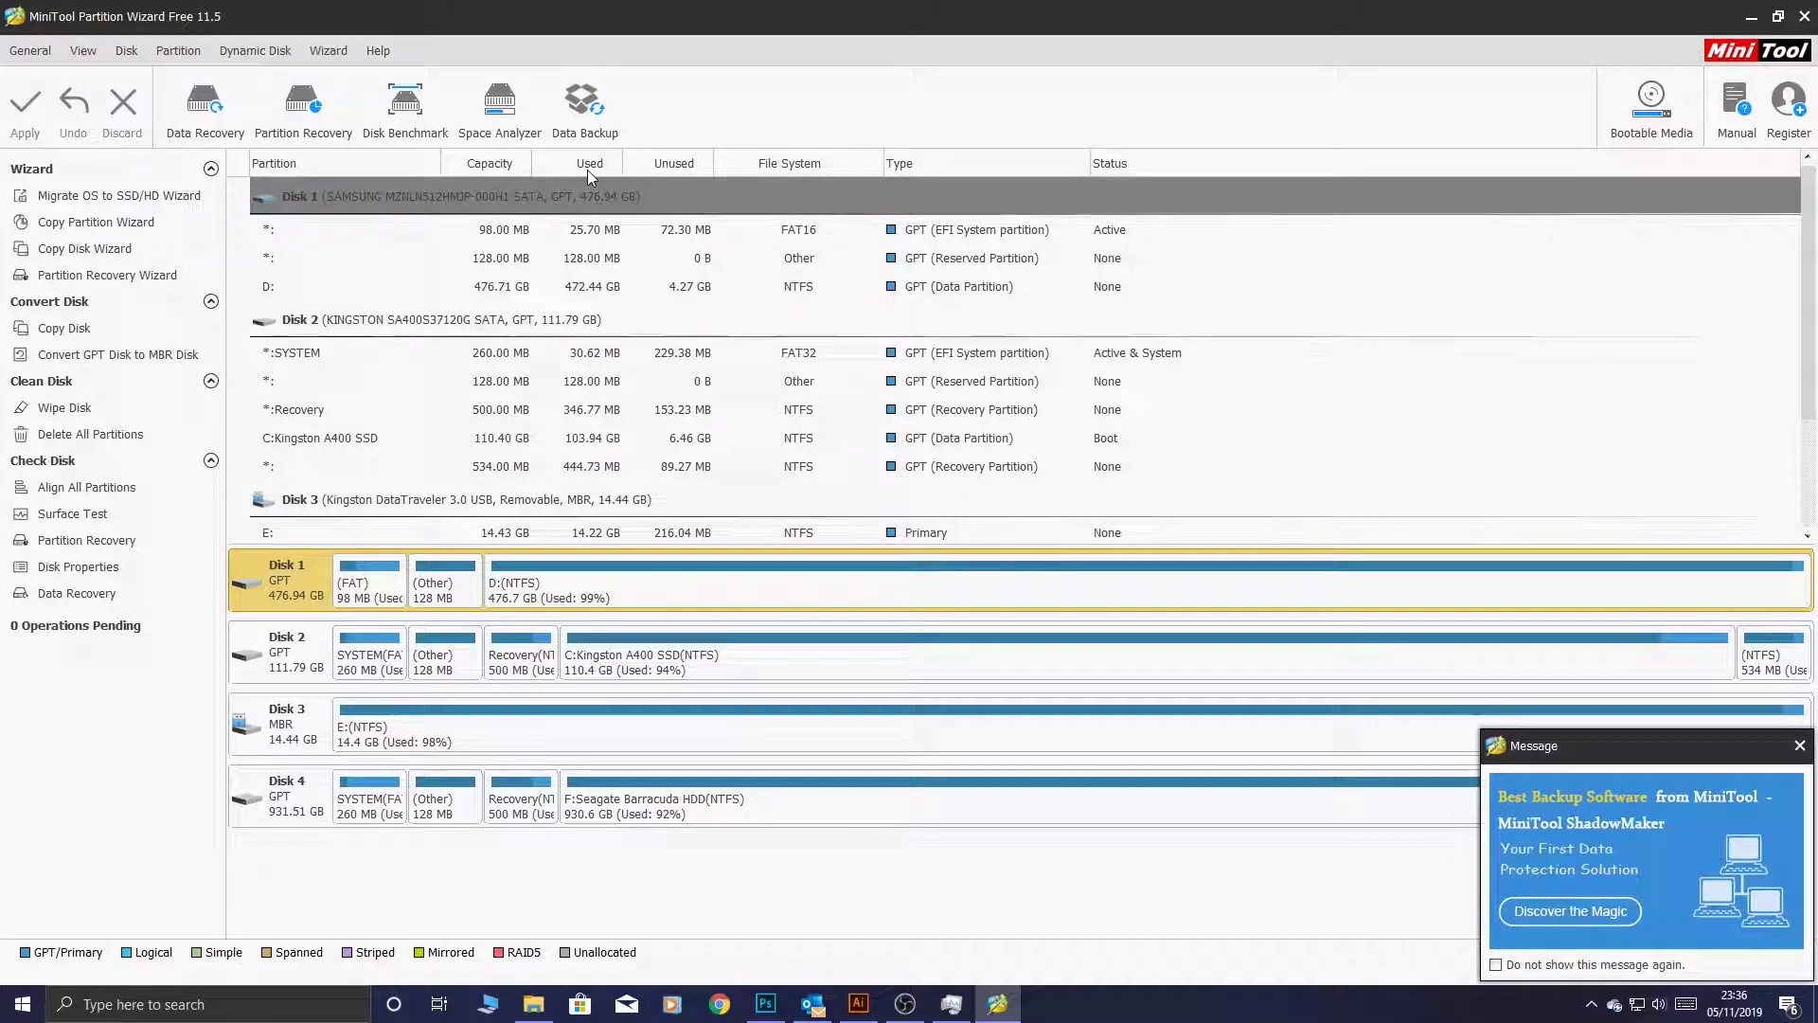
Step: Close Partition Wizard and open File Explorer on OneDrive with Win+E, repositioning the window
click(1799, 19)
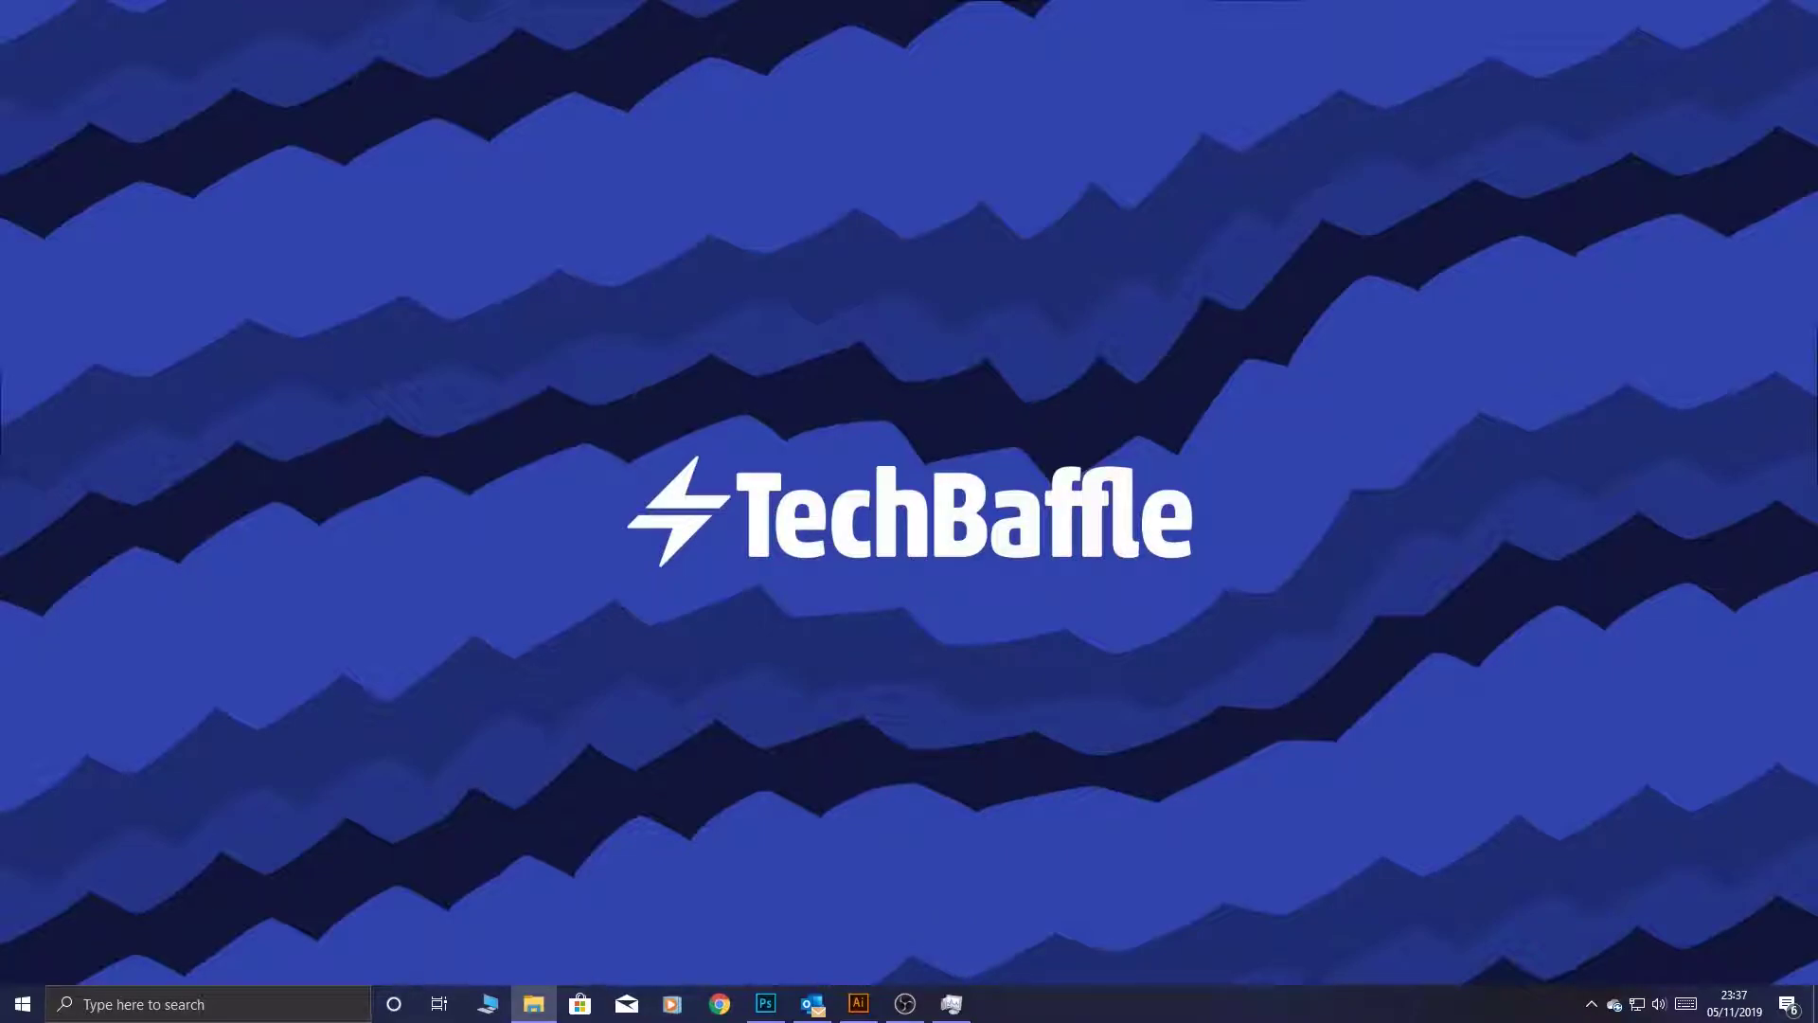
key(super+e)
drag(1137, 190, 1026, 239)
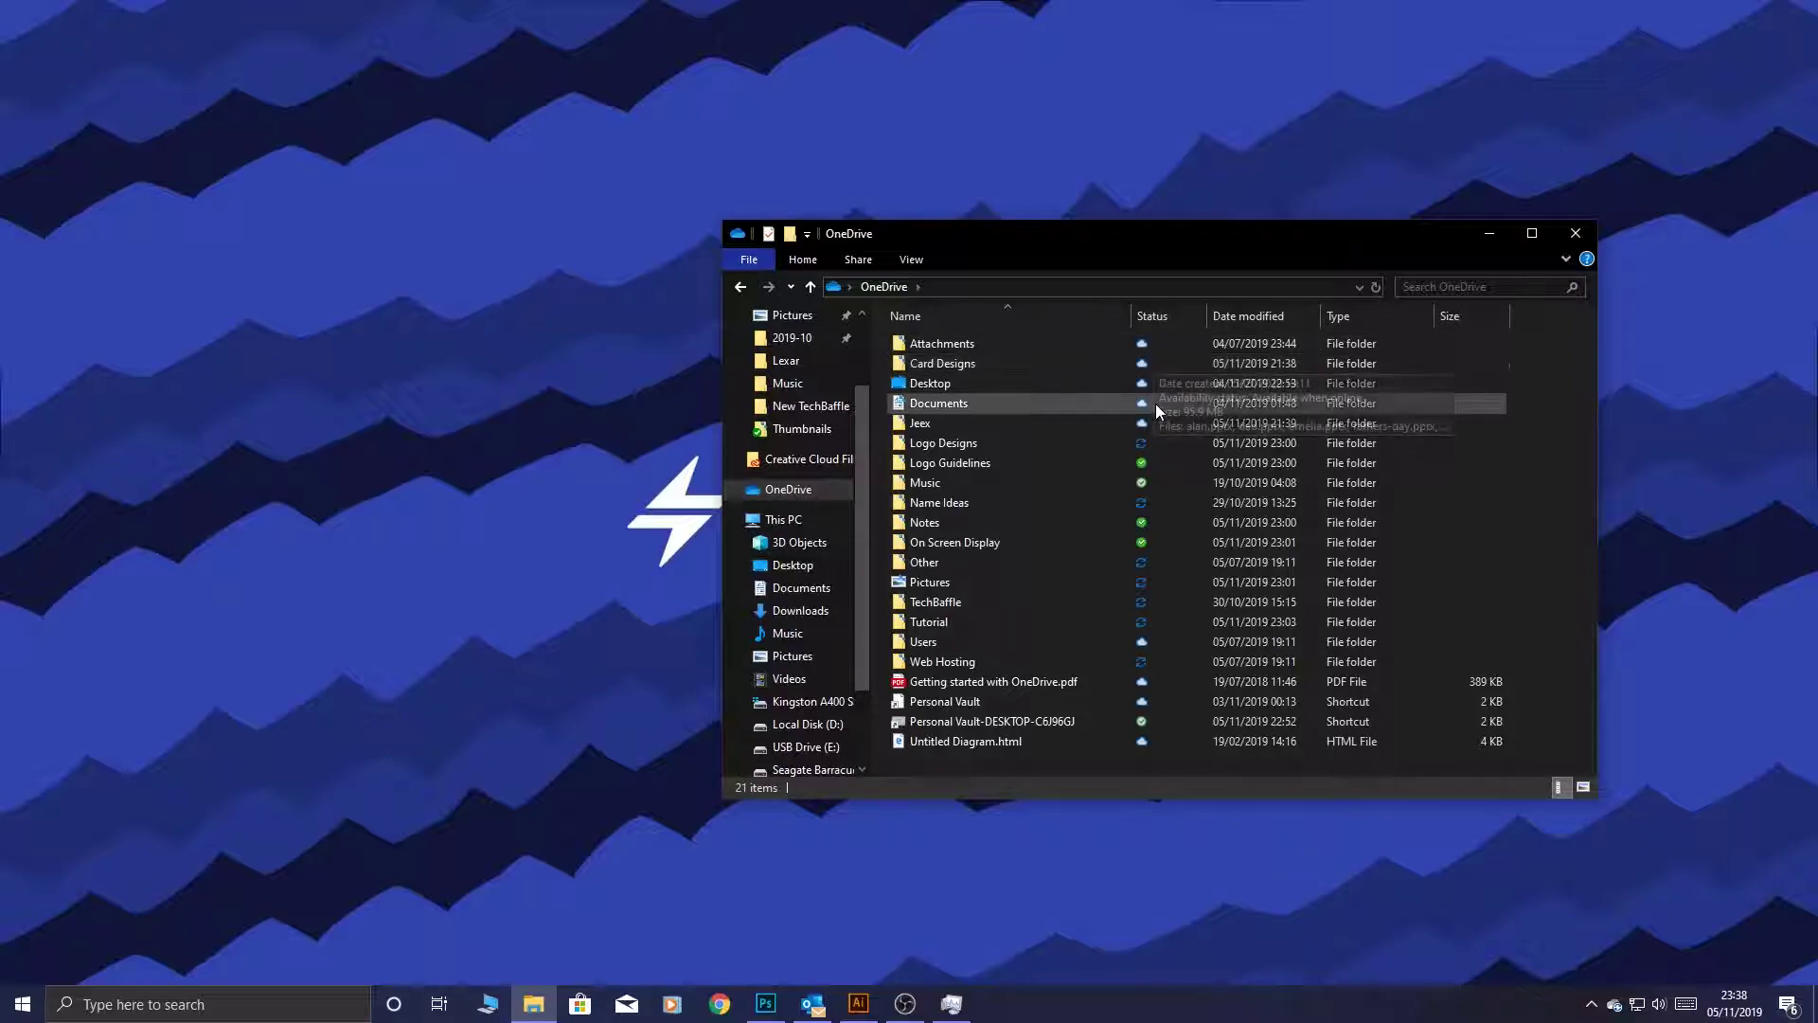
click(1154, 368)
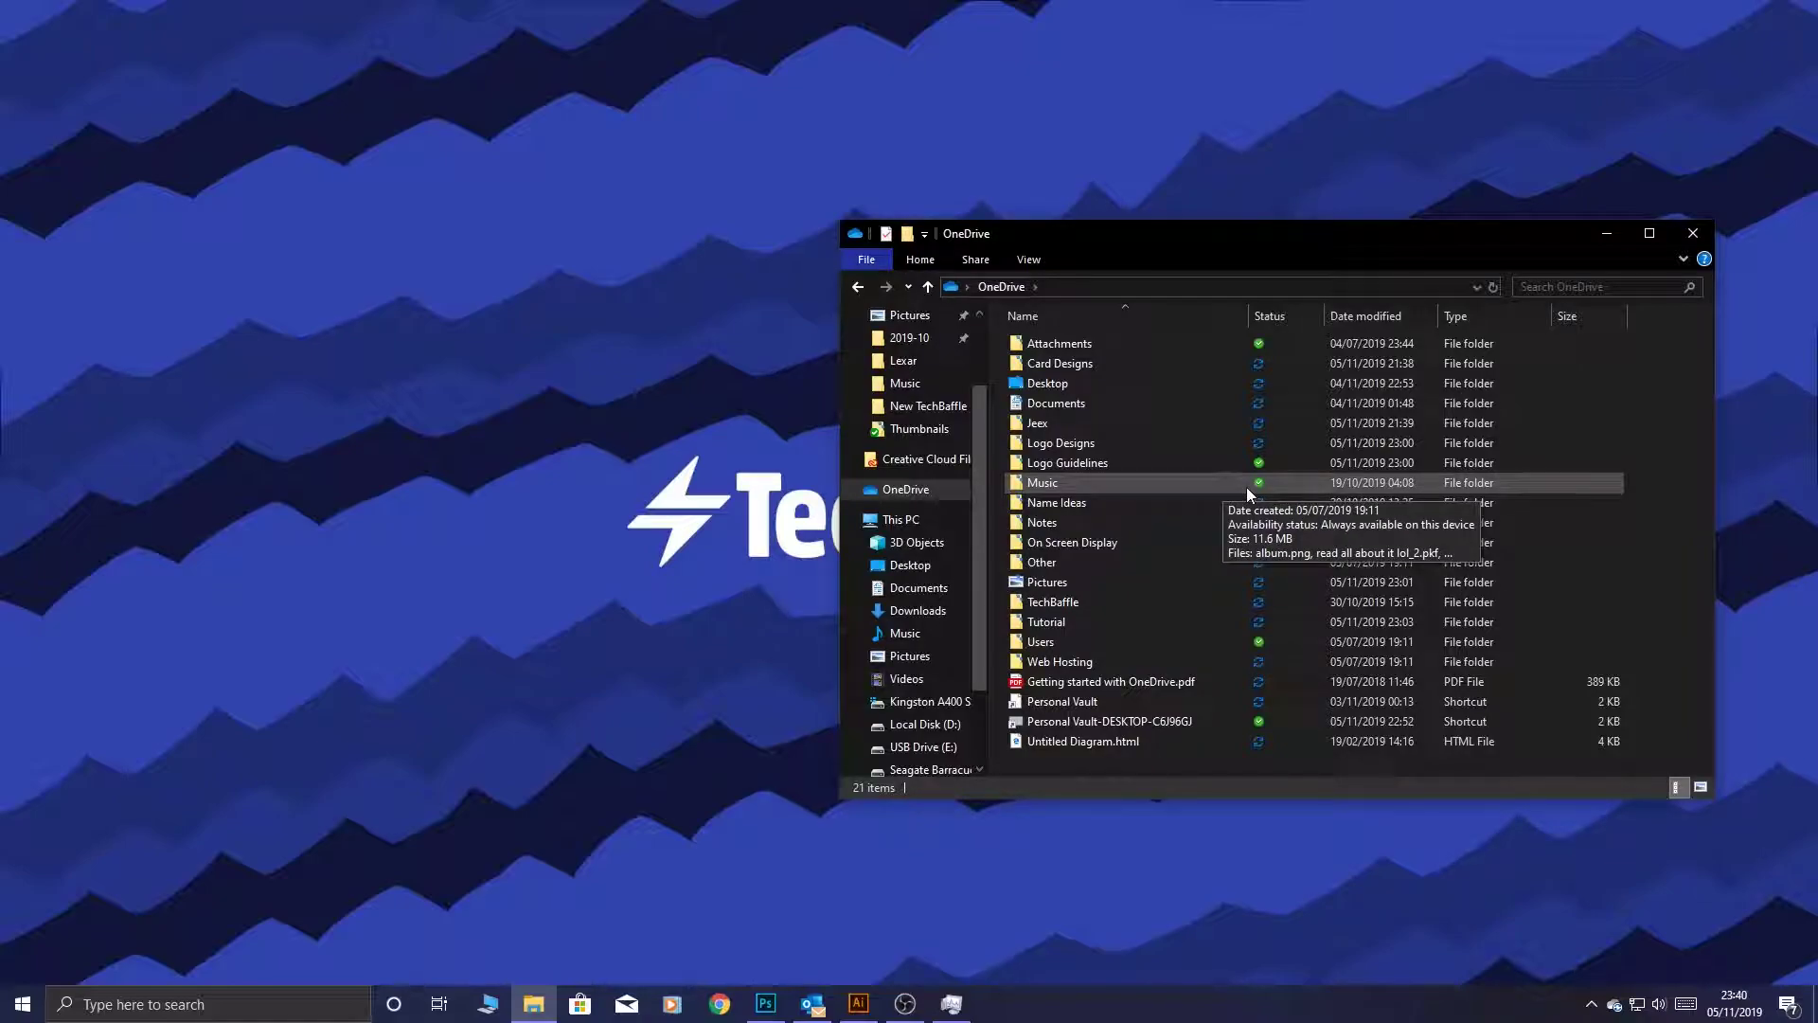
right_click(1246, 487)
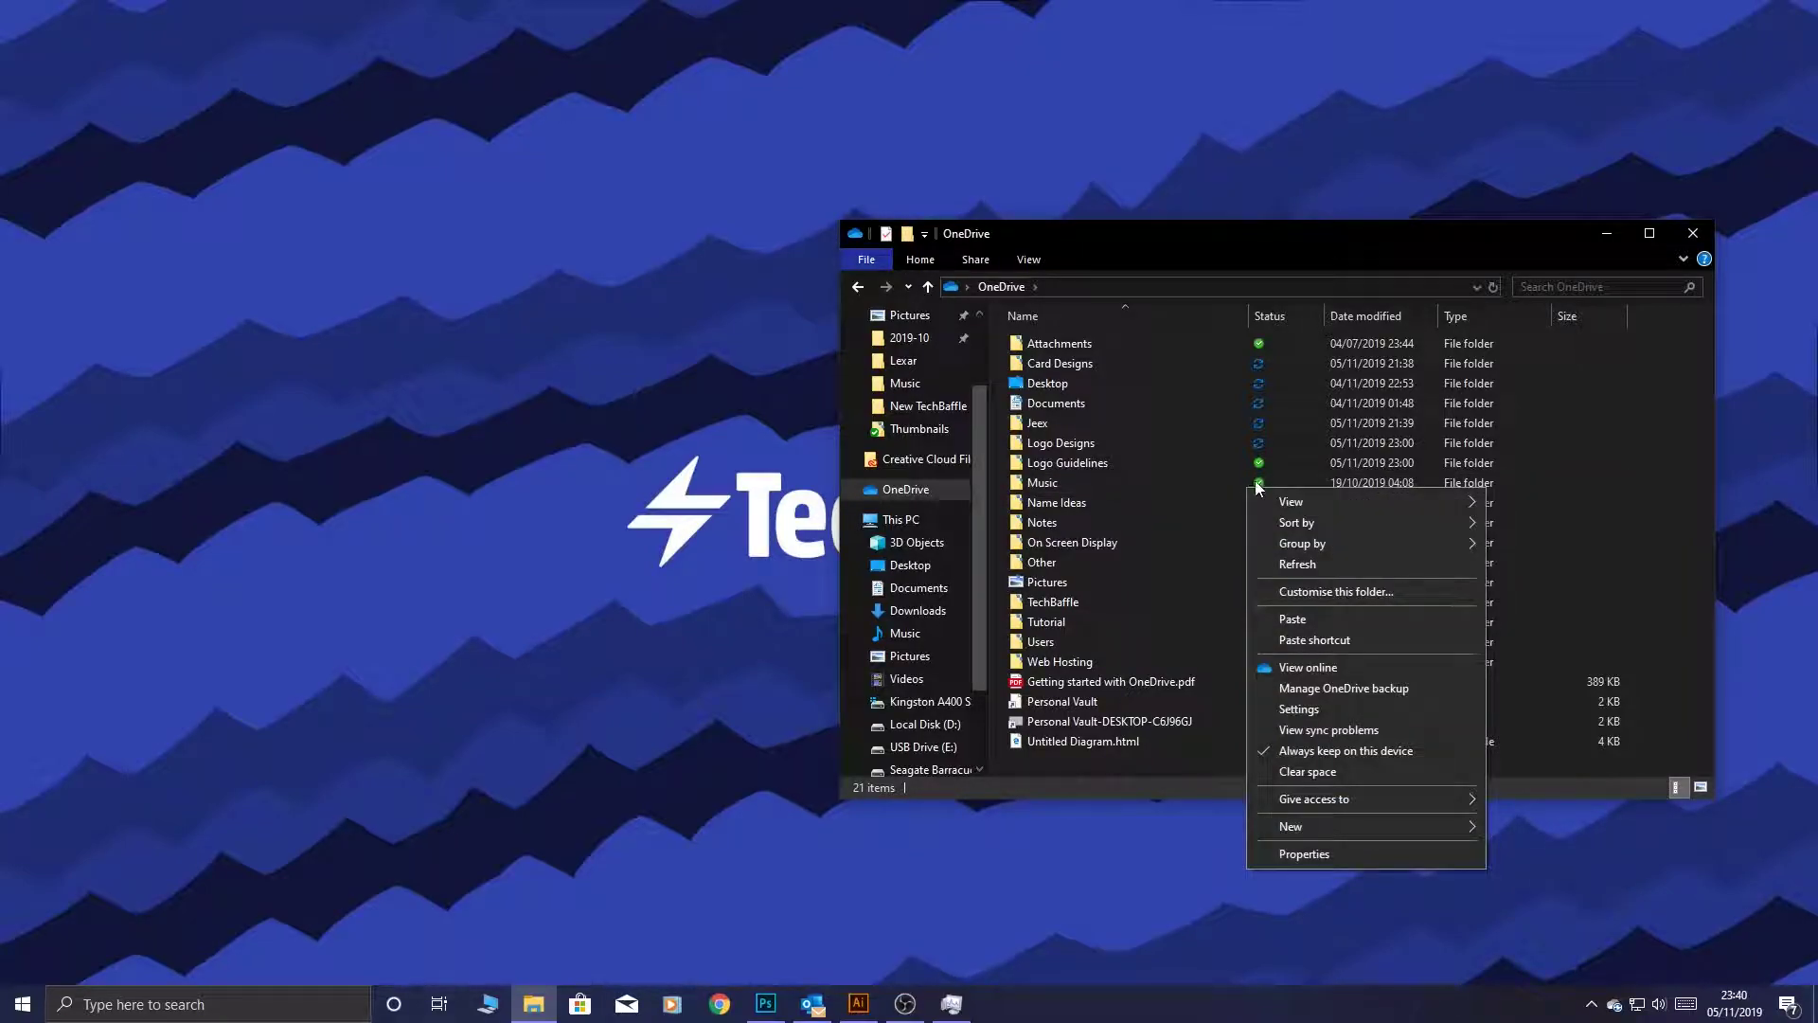
click(1249, 479)
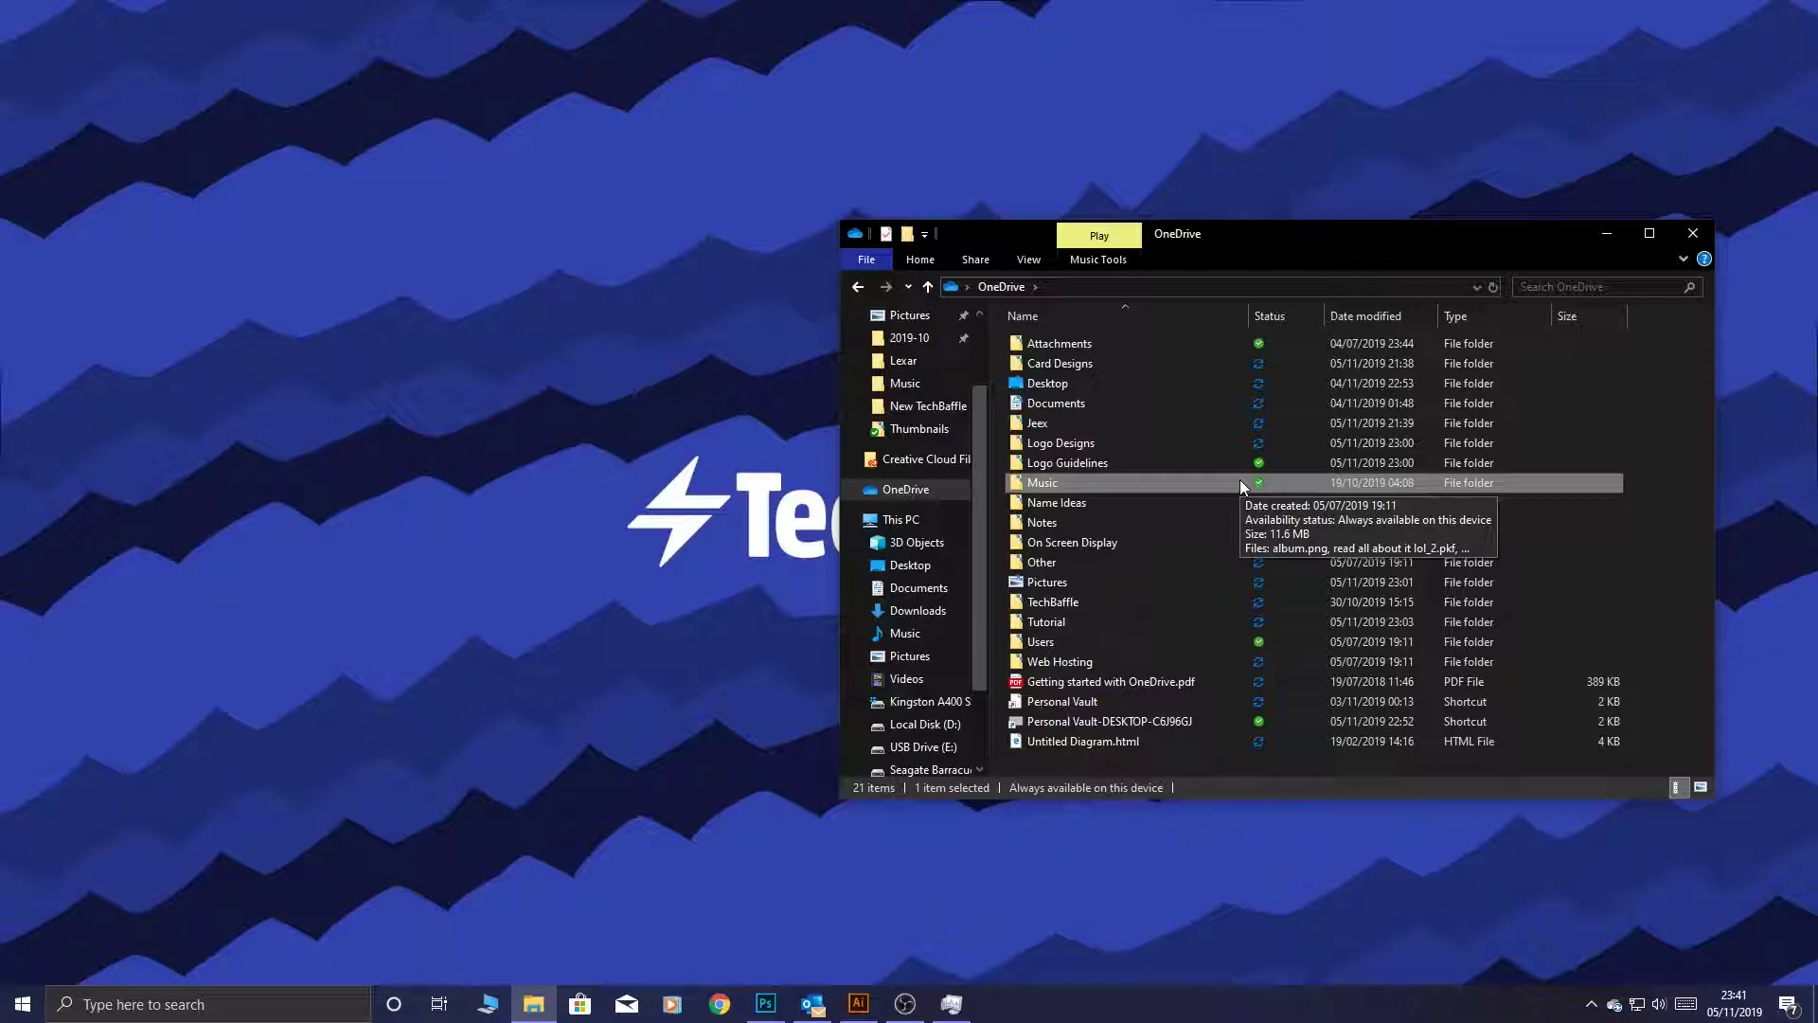
Step: Use Clear space on the OneDrive Music folder to make it online-only
right_click(1239, 480)
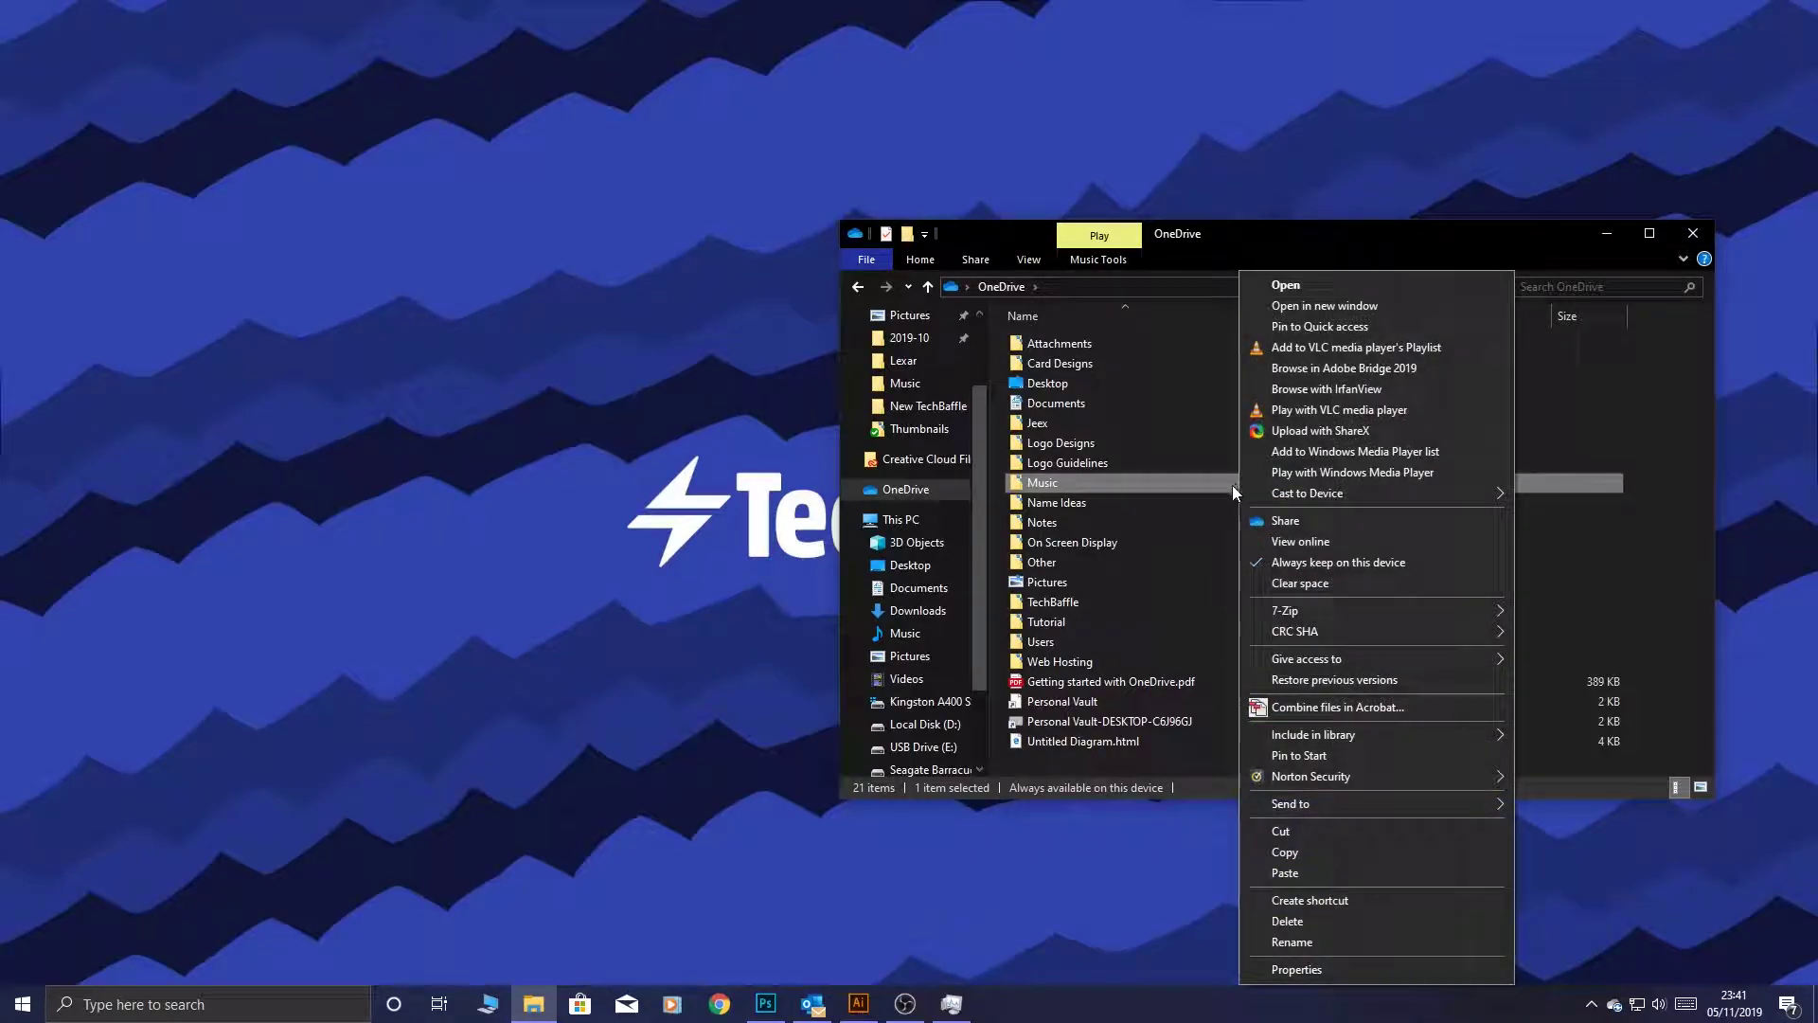
click(1286, 582)
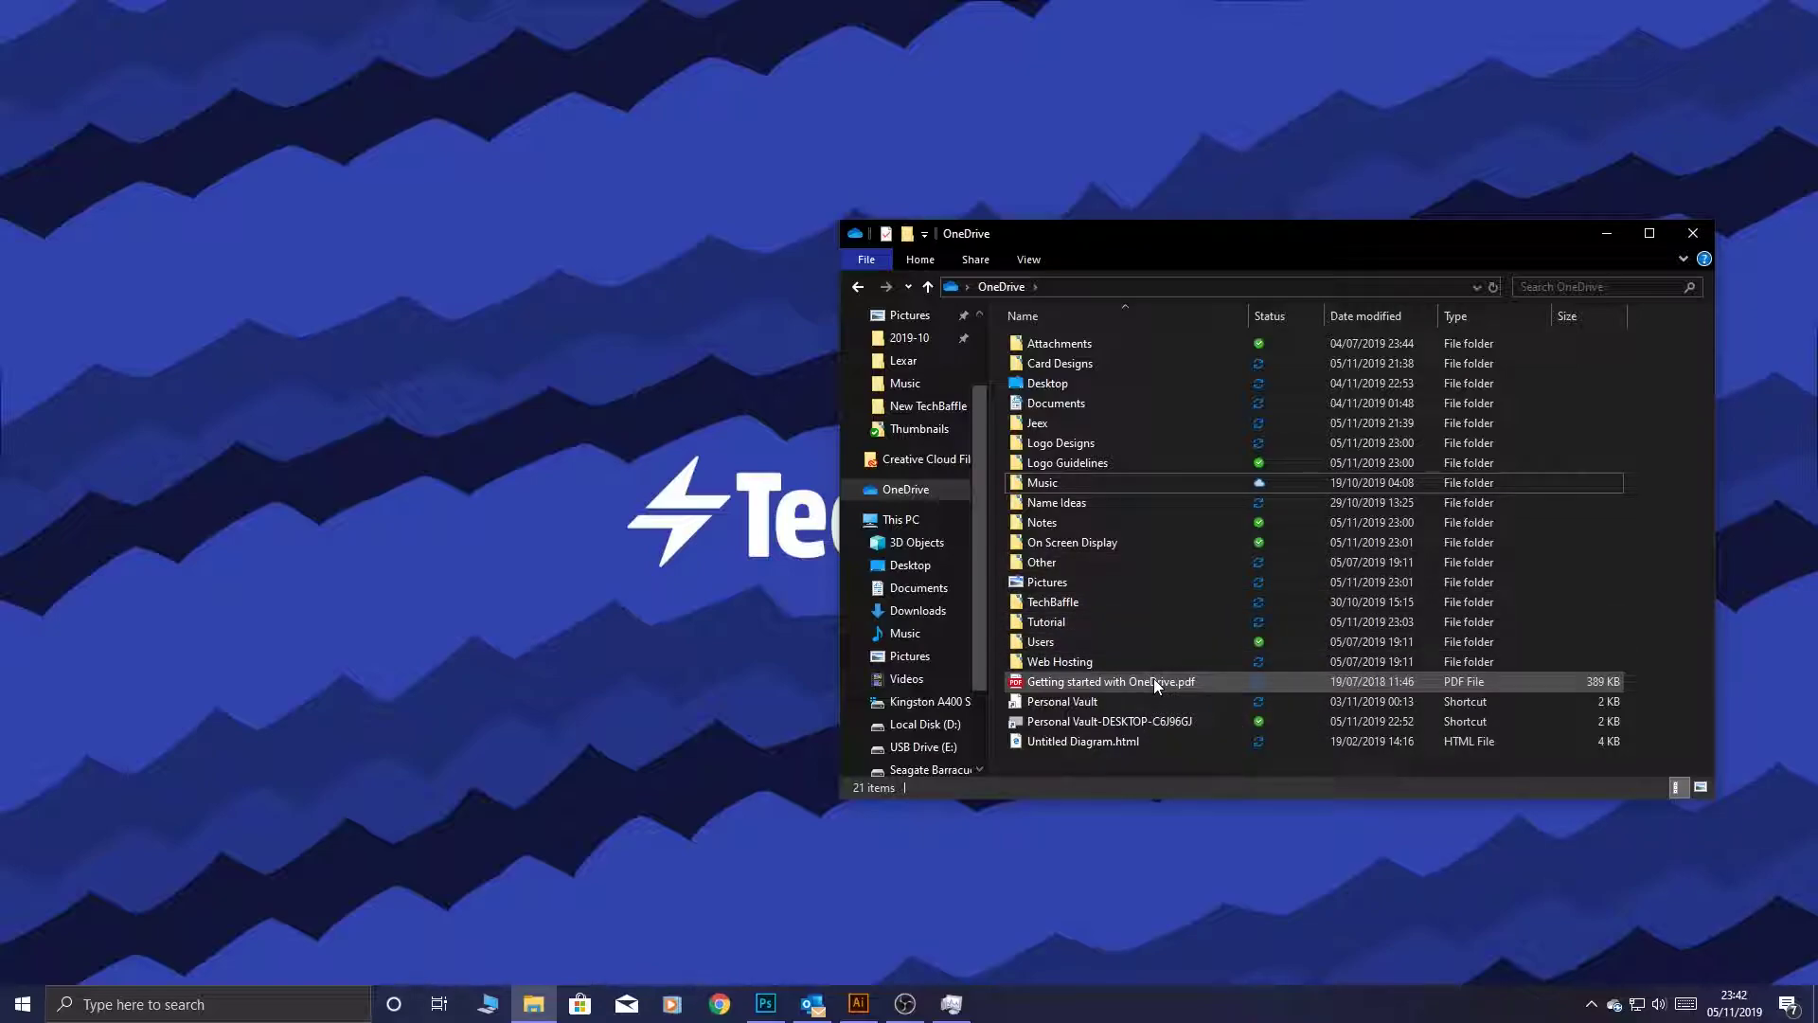
Step: Run Clear space on the entire OneDrive from the navigation pane
right_click(931, 495)
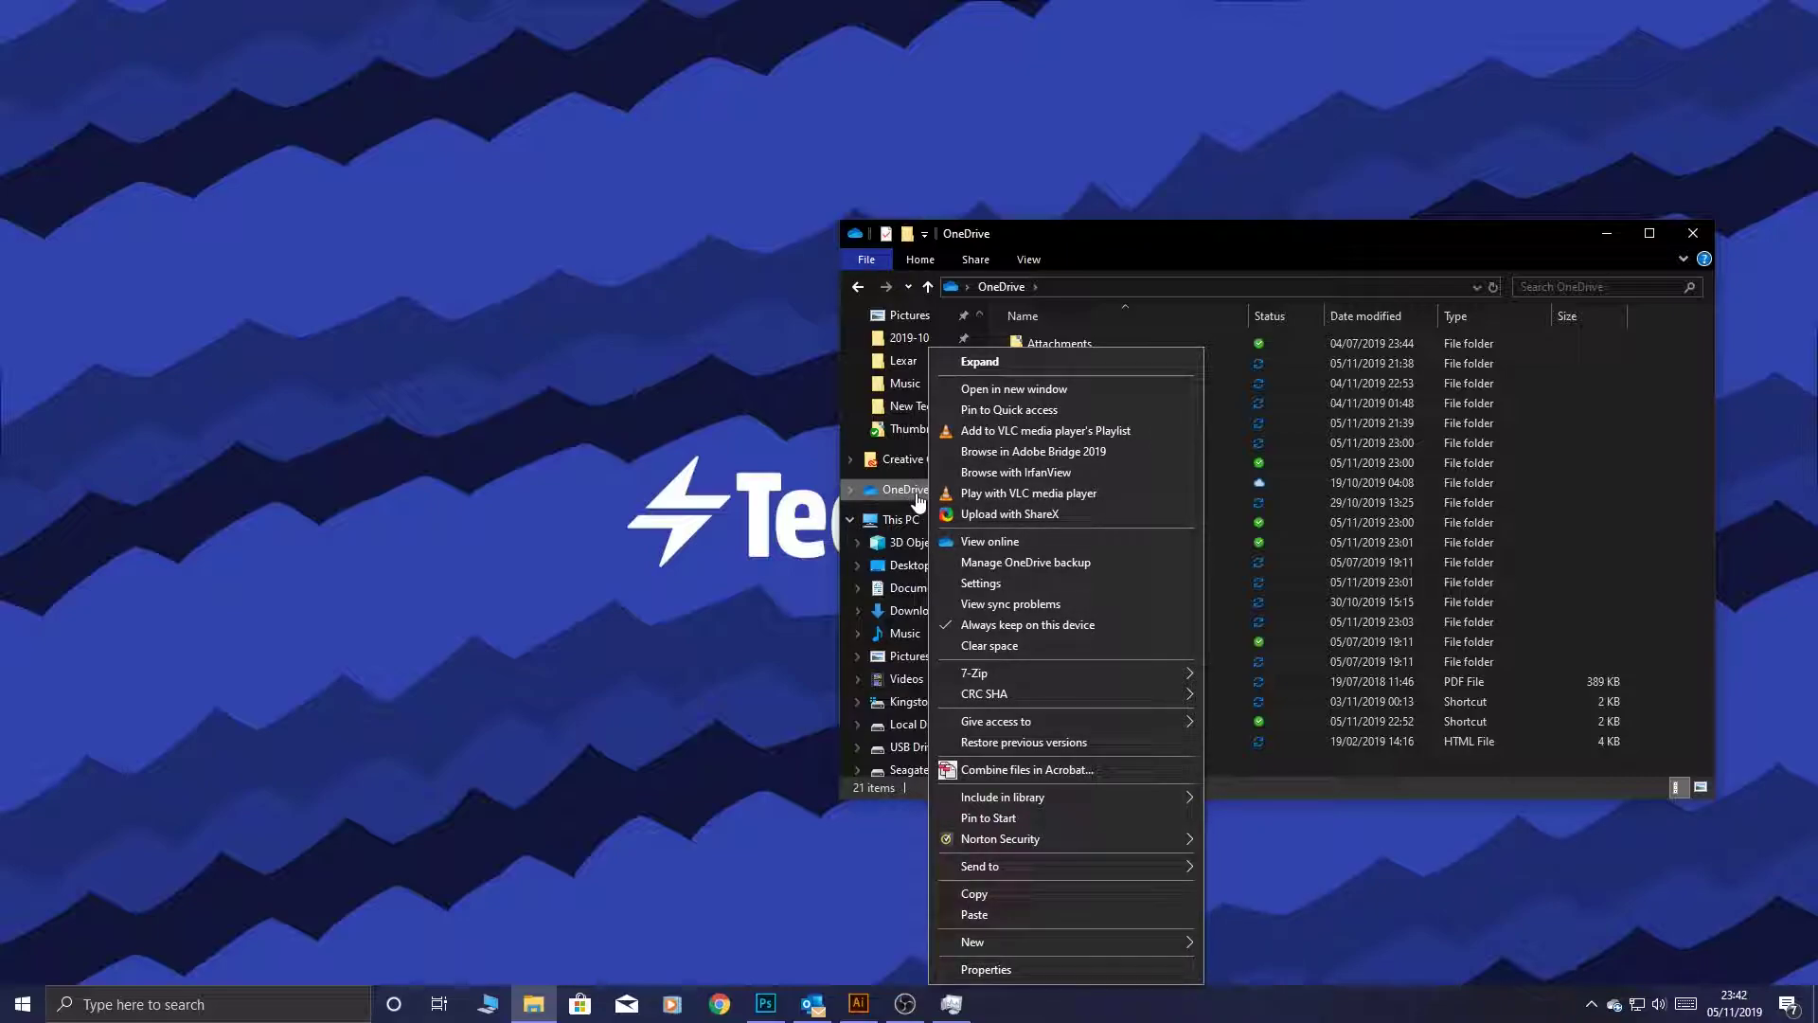
click(1012, 650)
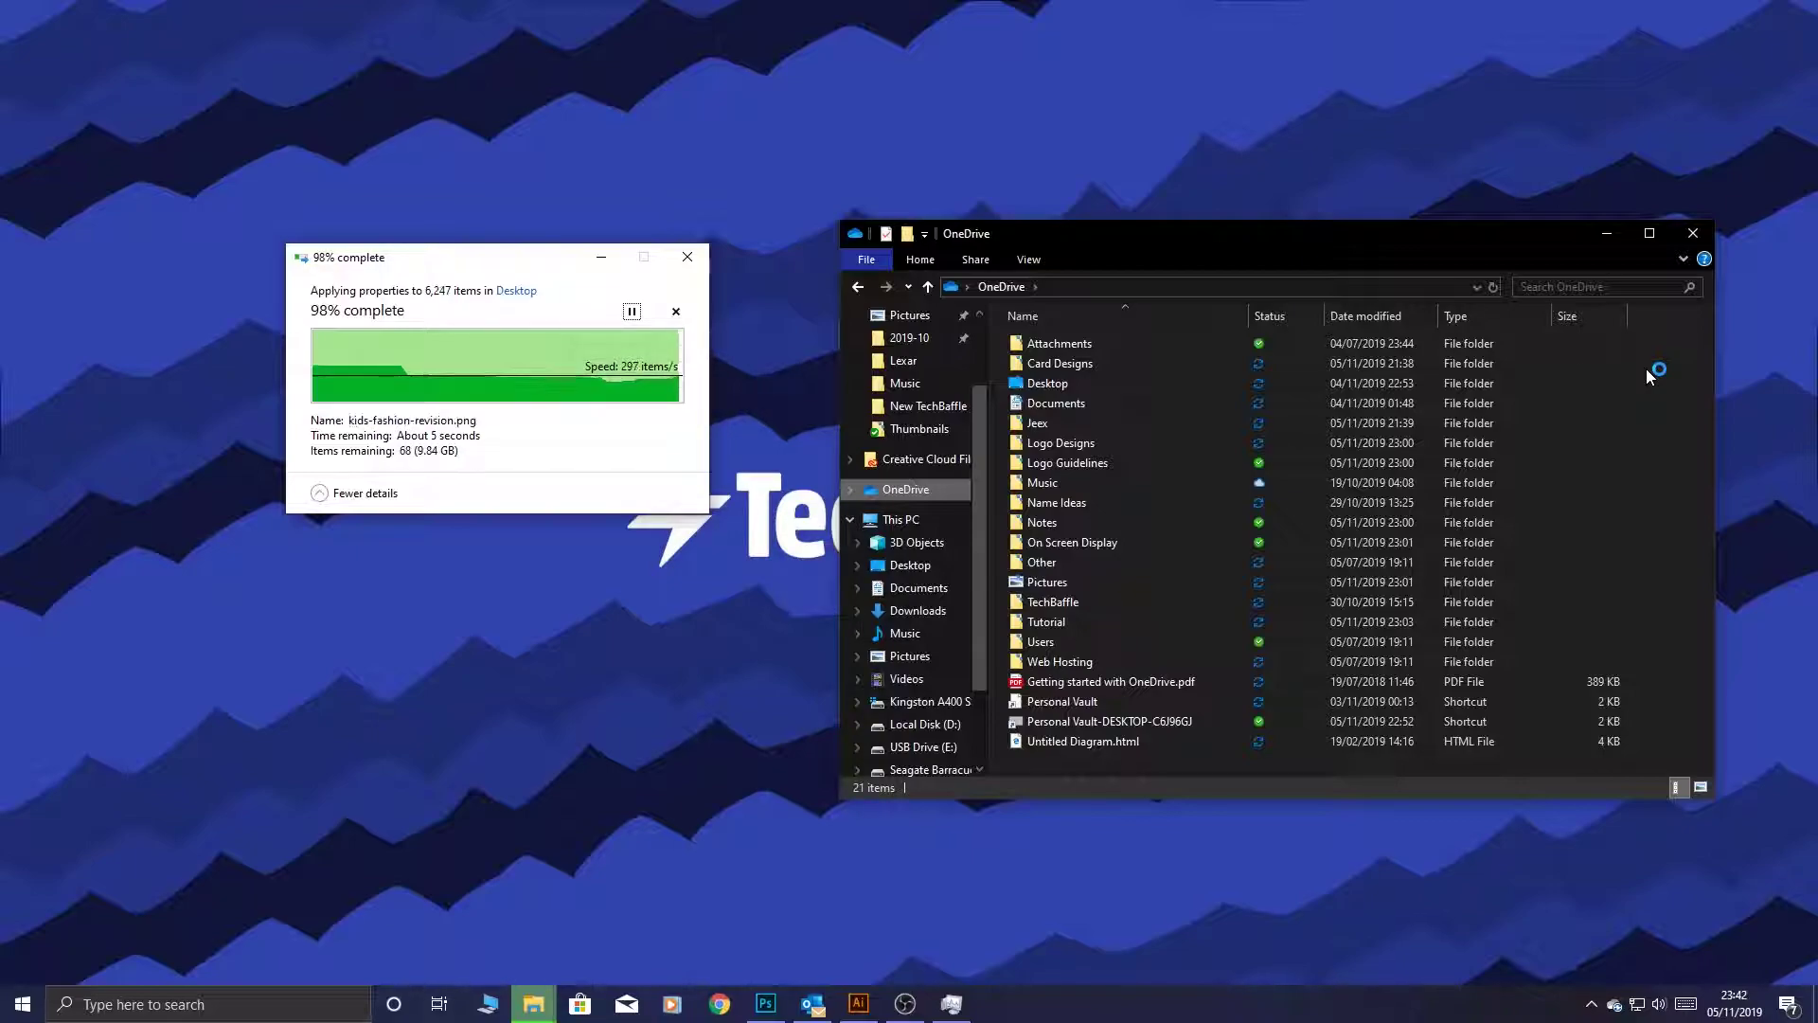
Step: Move the applying-properties progress dialog to the upper right of the screen
drag(562, 257, 1596, 227)
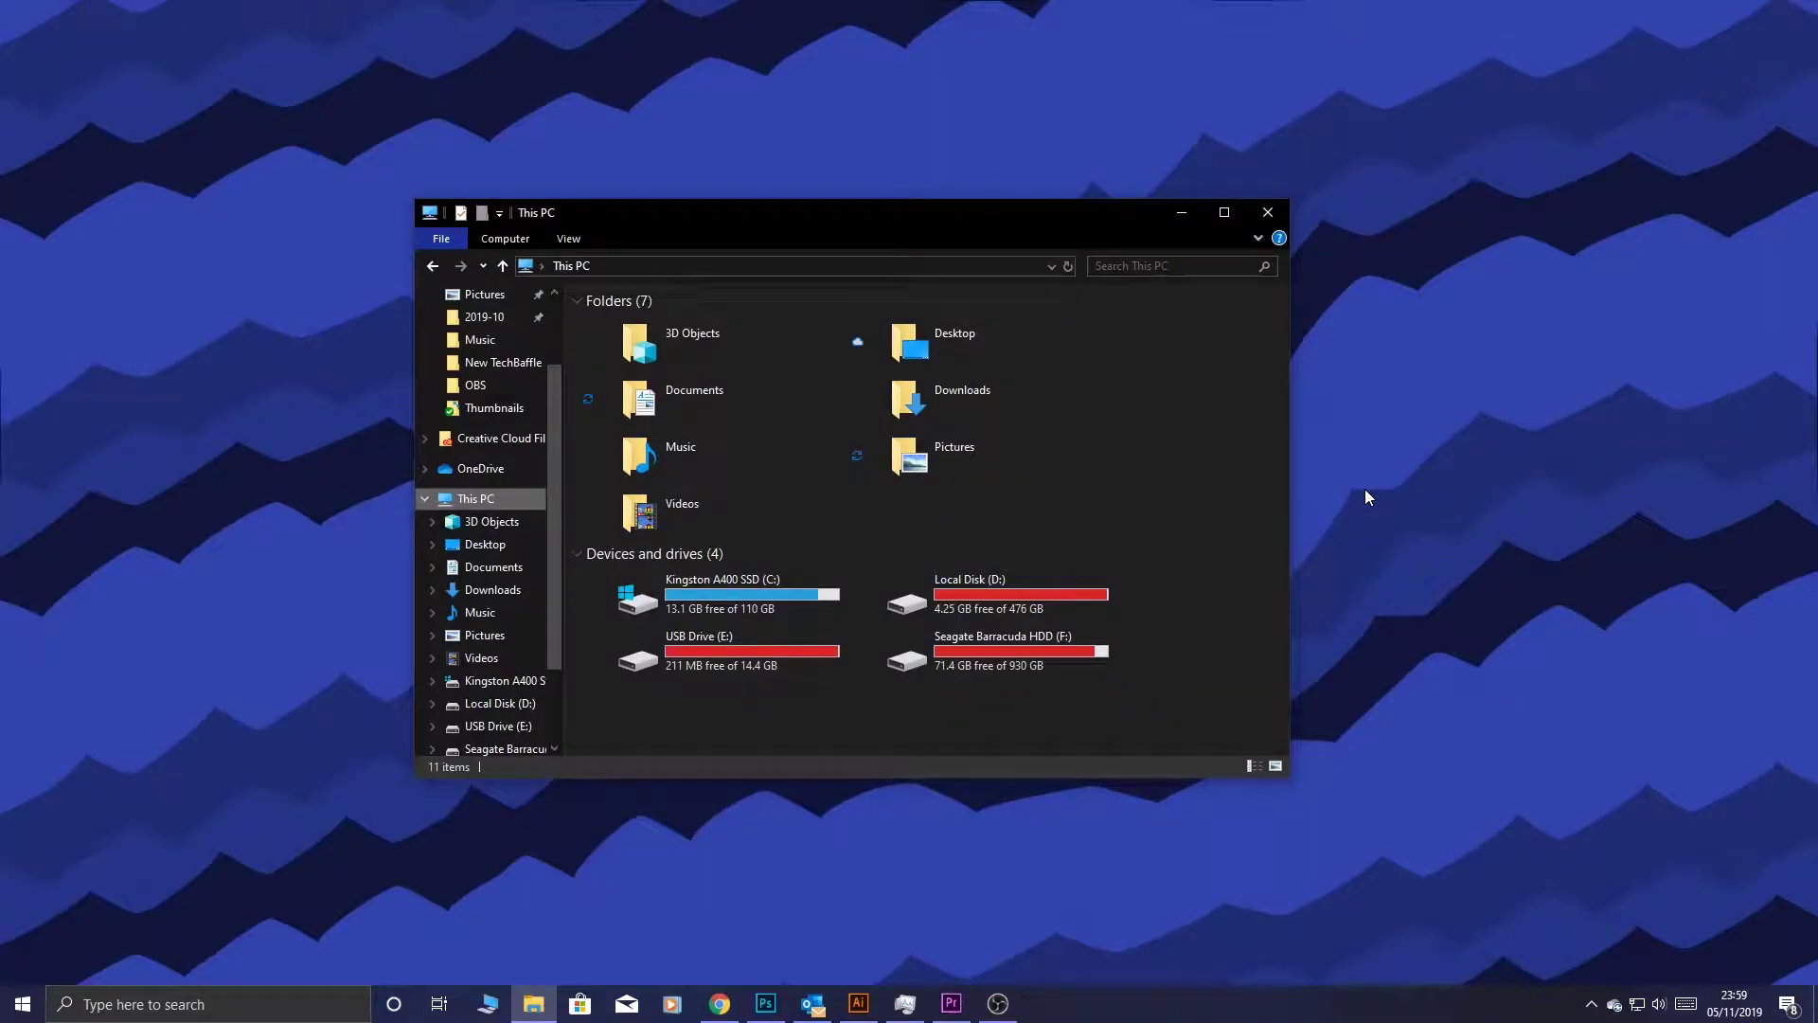
click(791, 584)
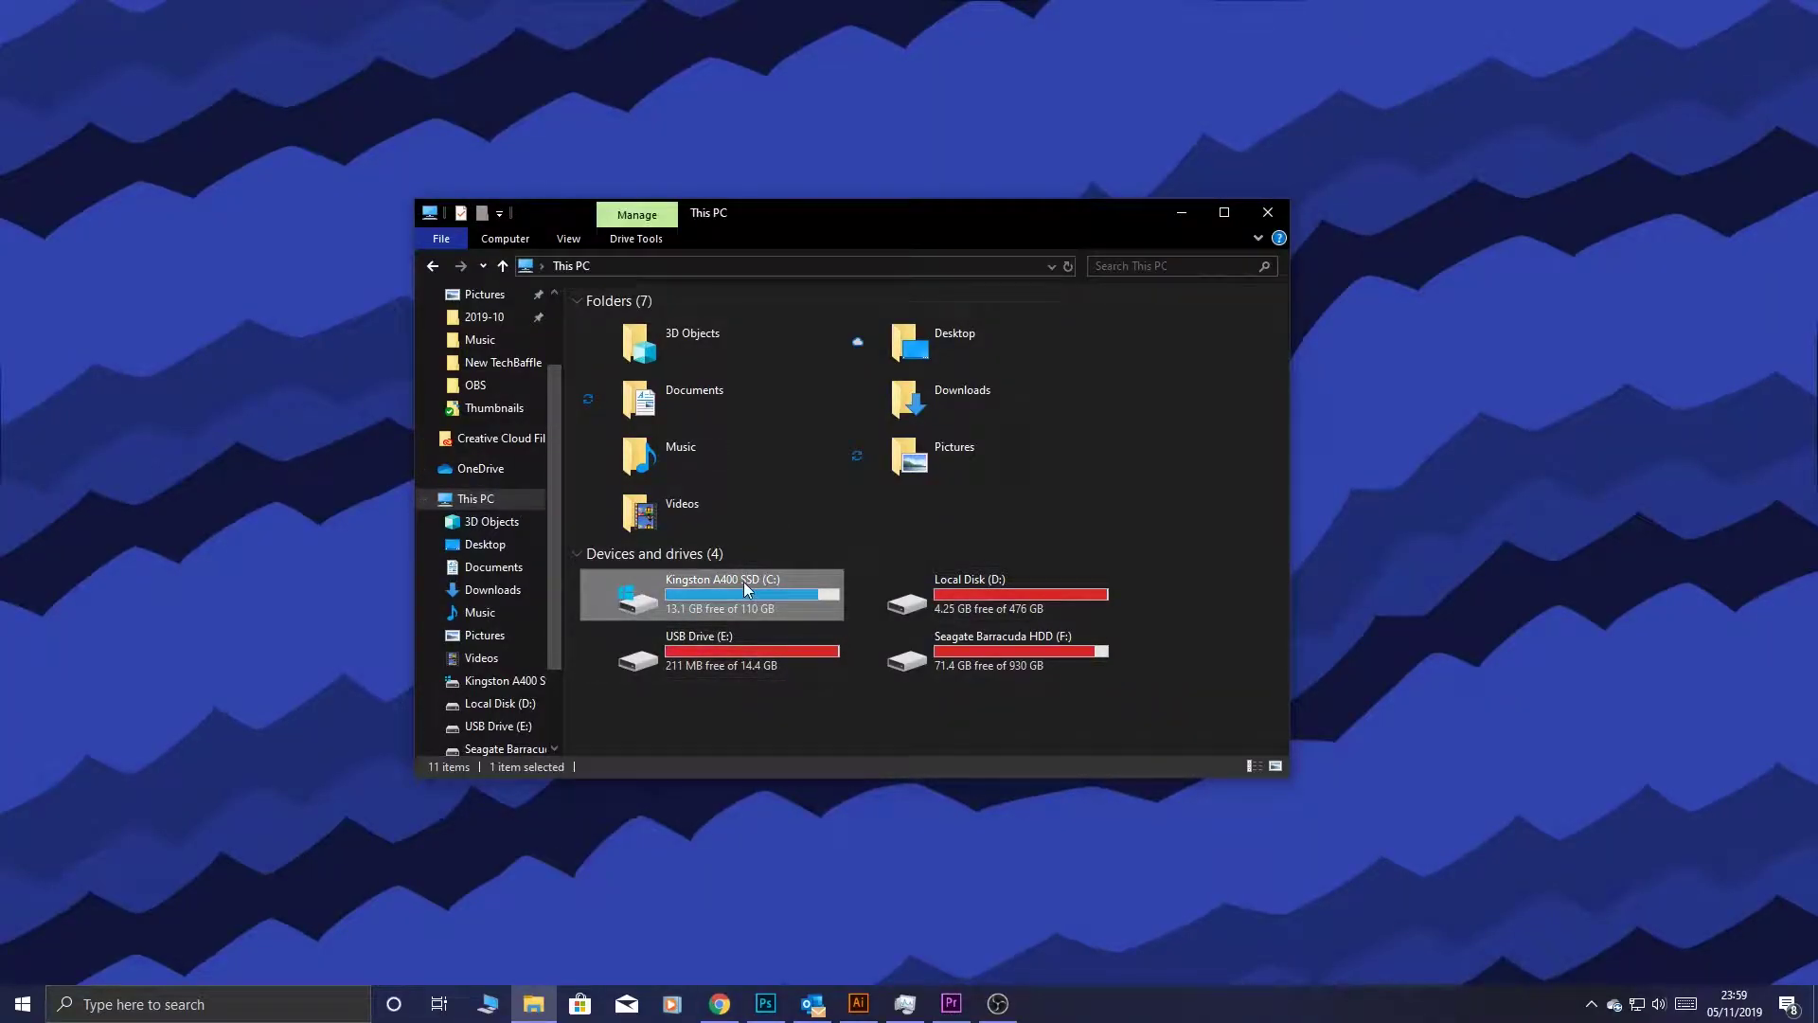
click(1223, 639)
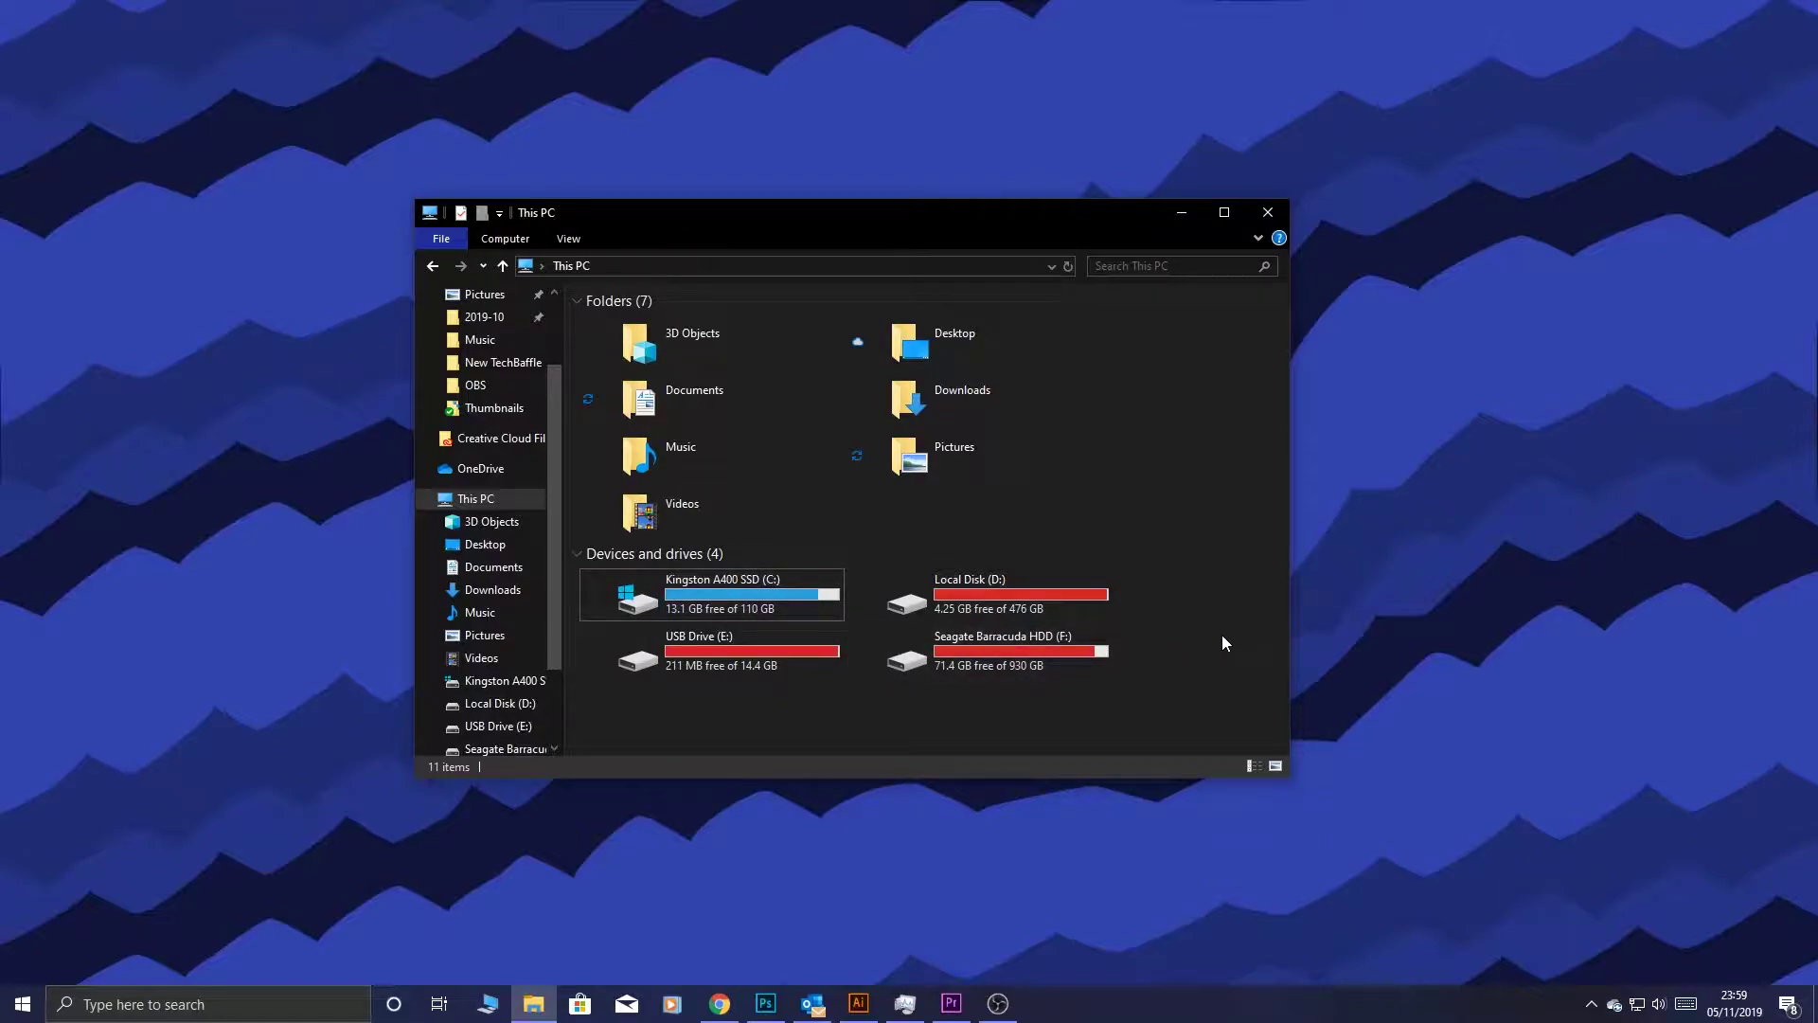